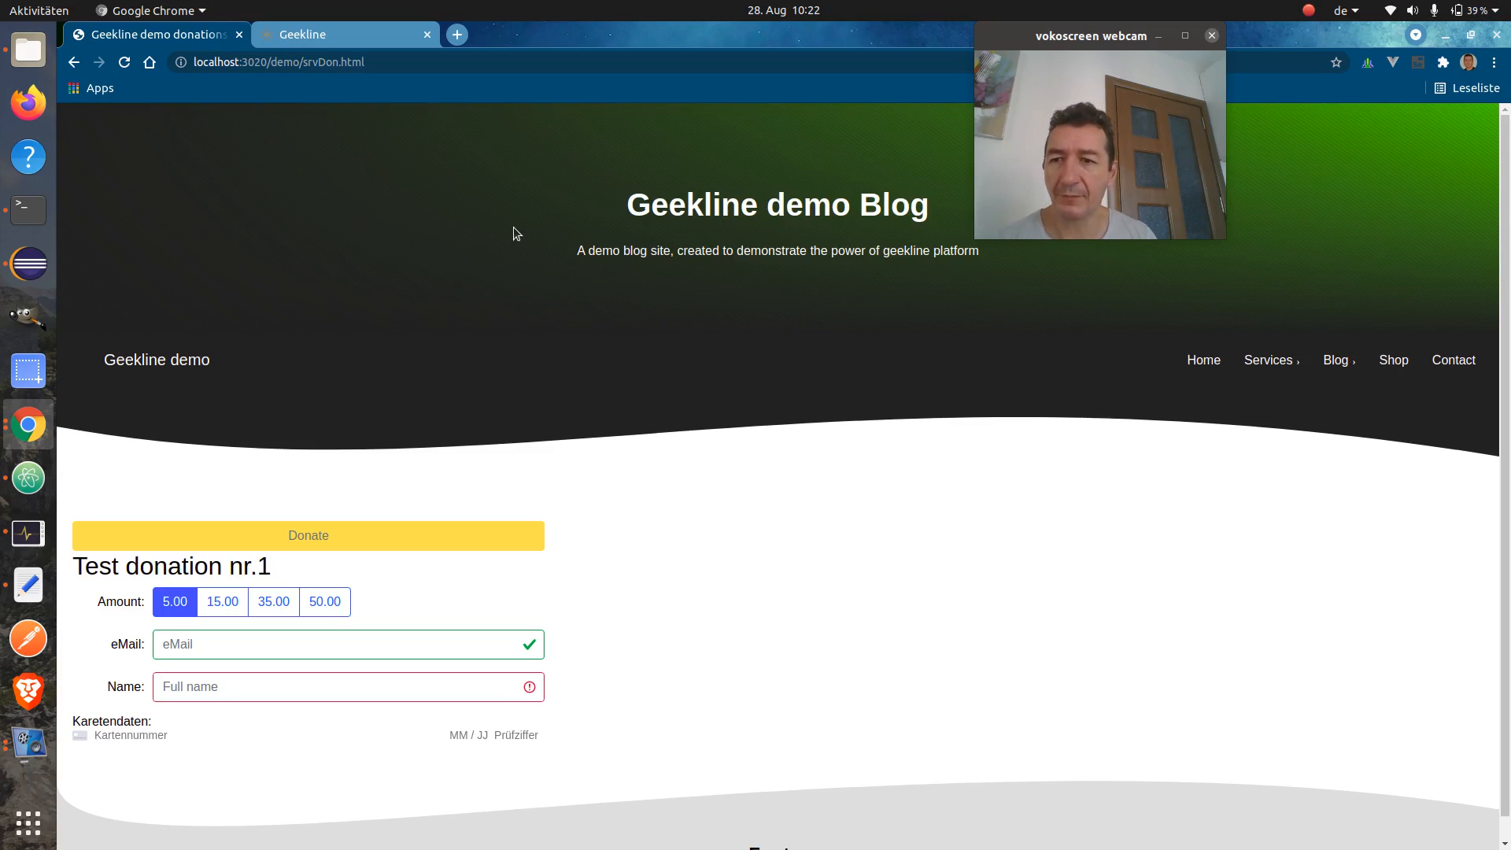
Switch to the Geekline dashboard tab listing the it-payments, it-orders and it-cloudContent instances
click(348, 39)
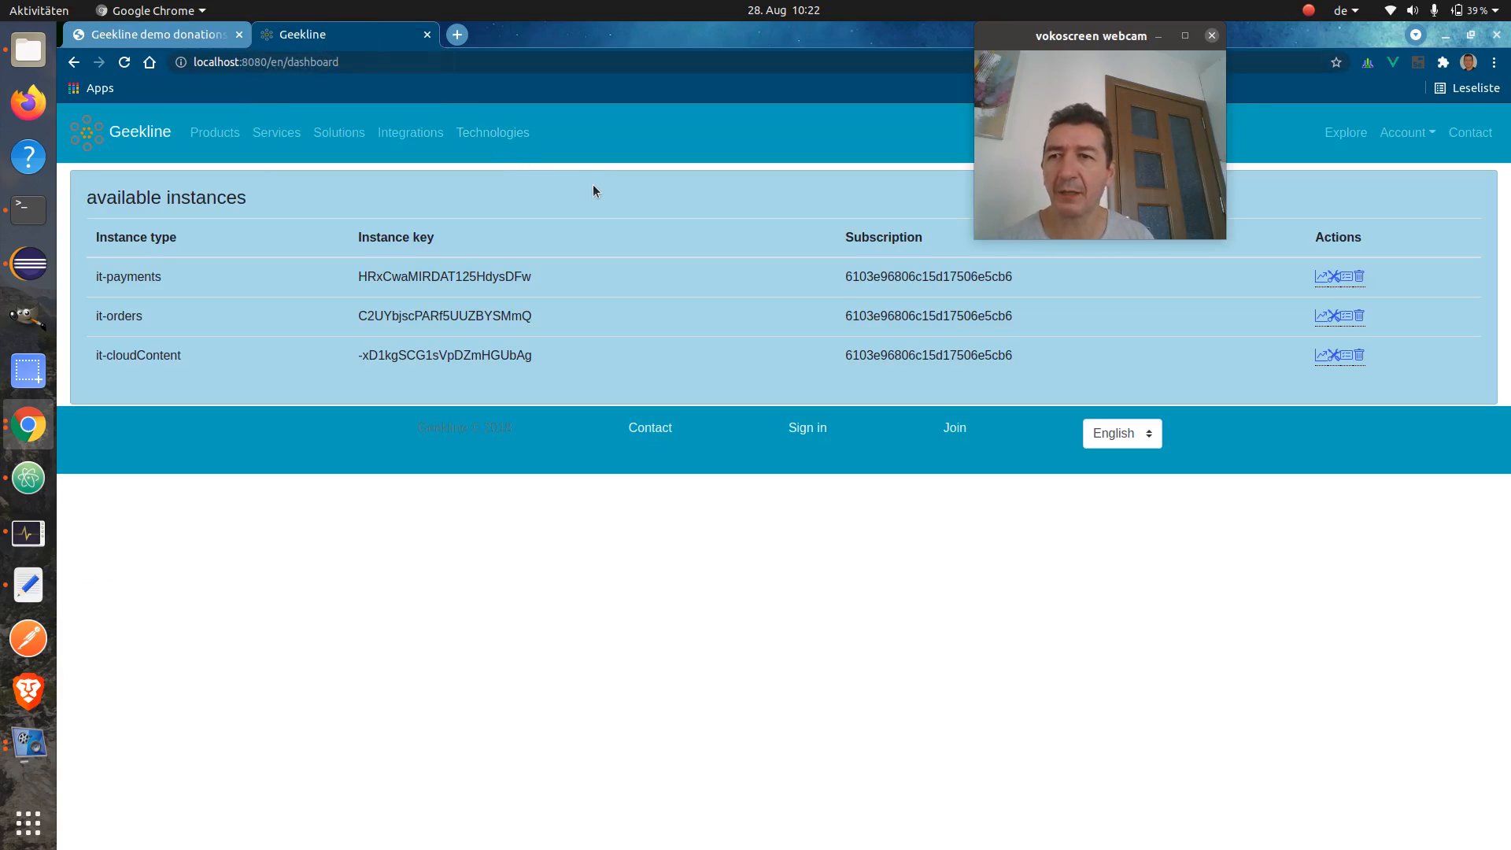
drag(120, 355, 188, 357)
click(187, 358)
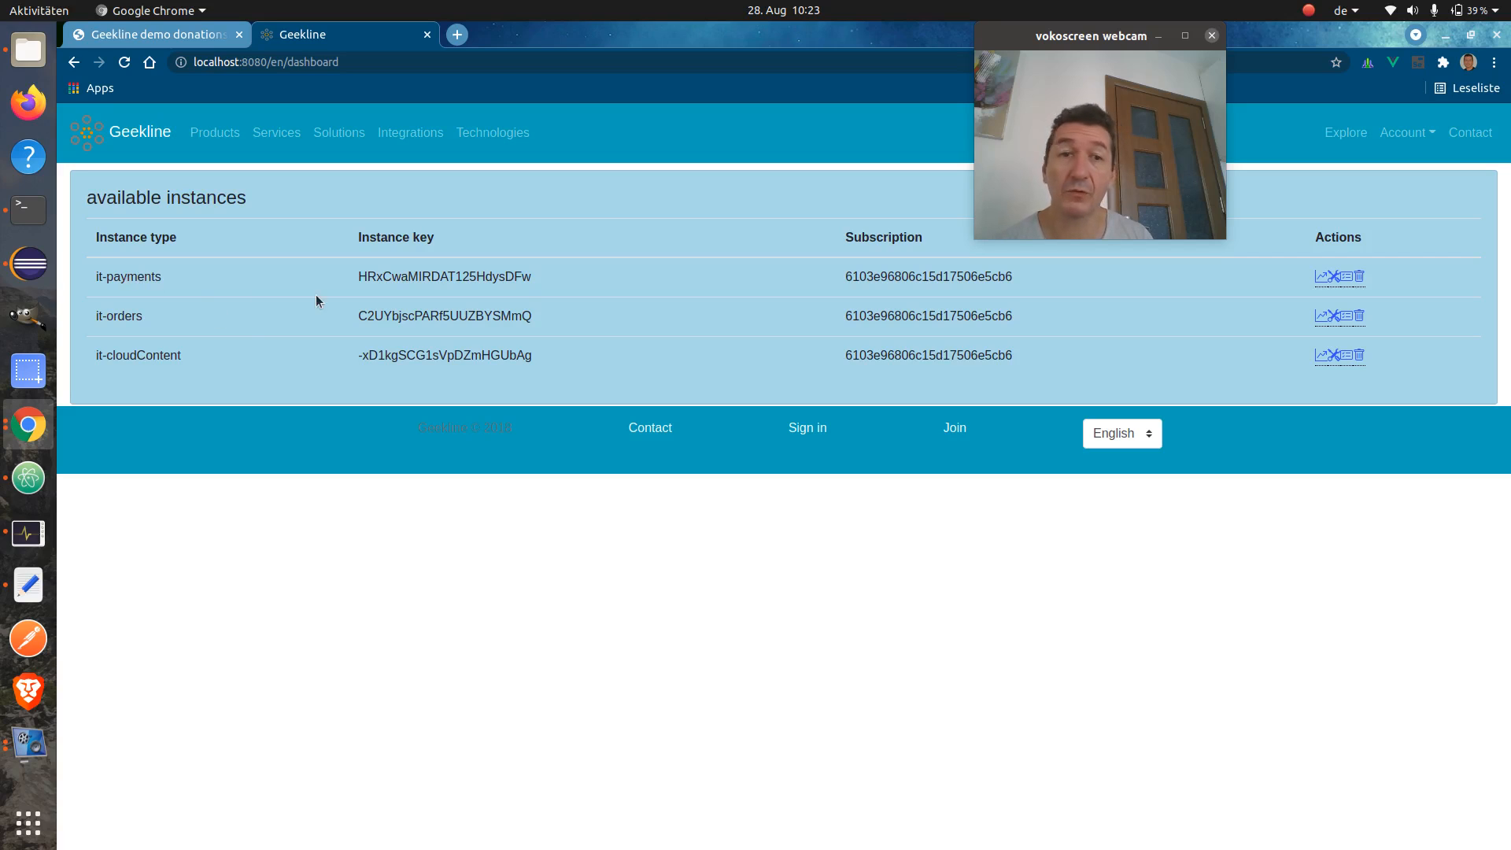
click(1347, 279)
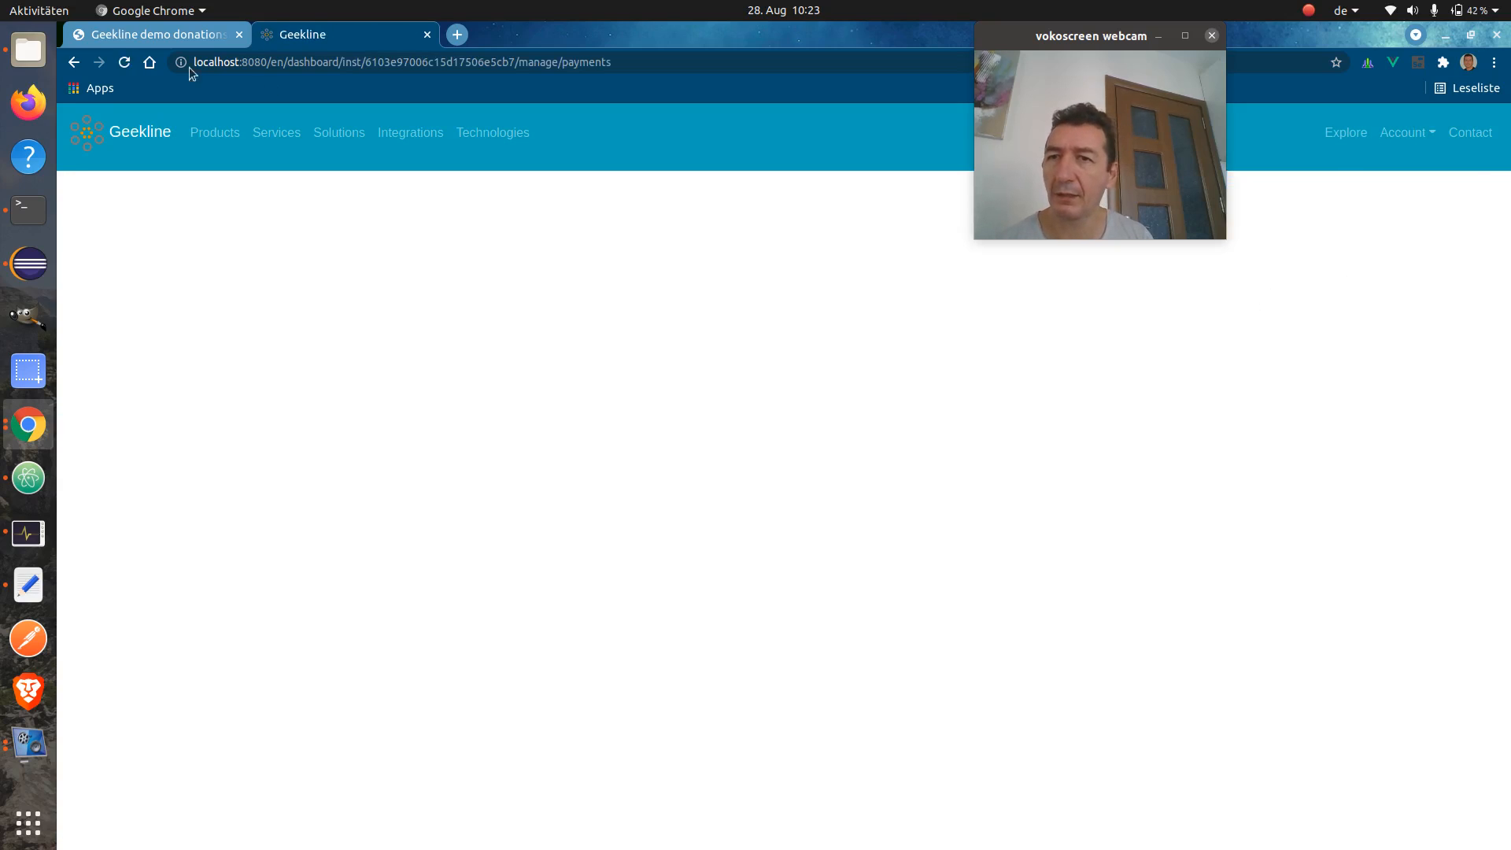
click(73, 63)
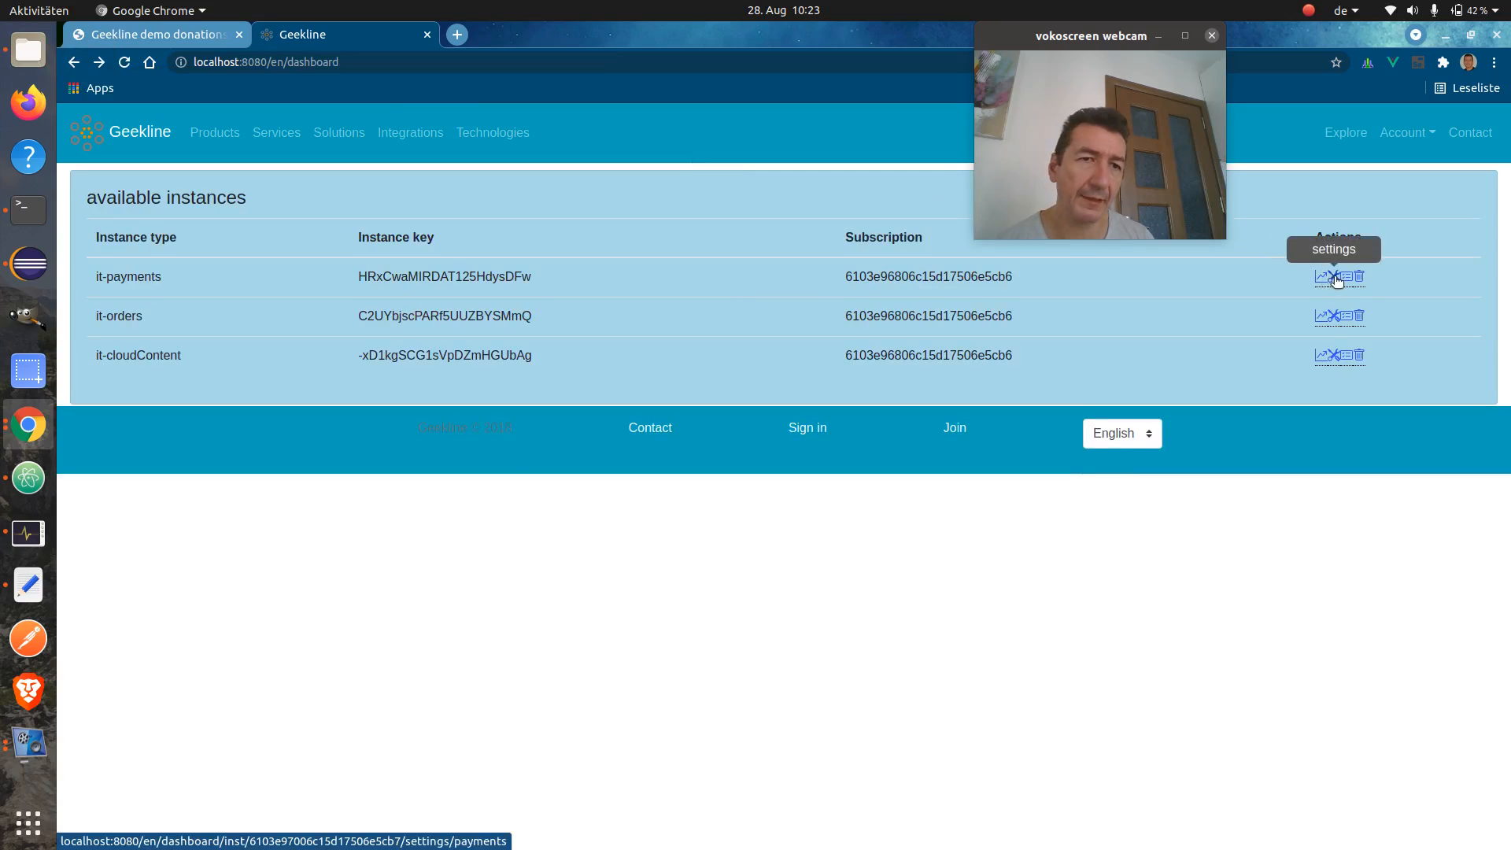
click(1334, 276)
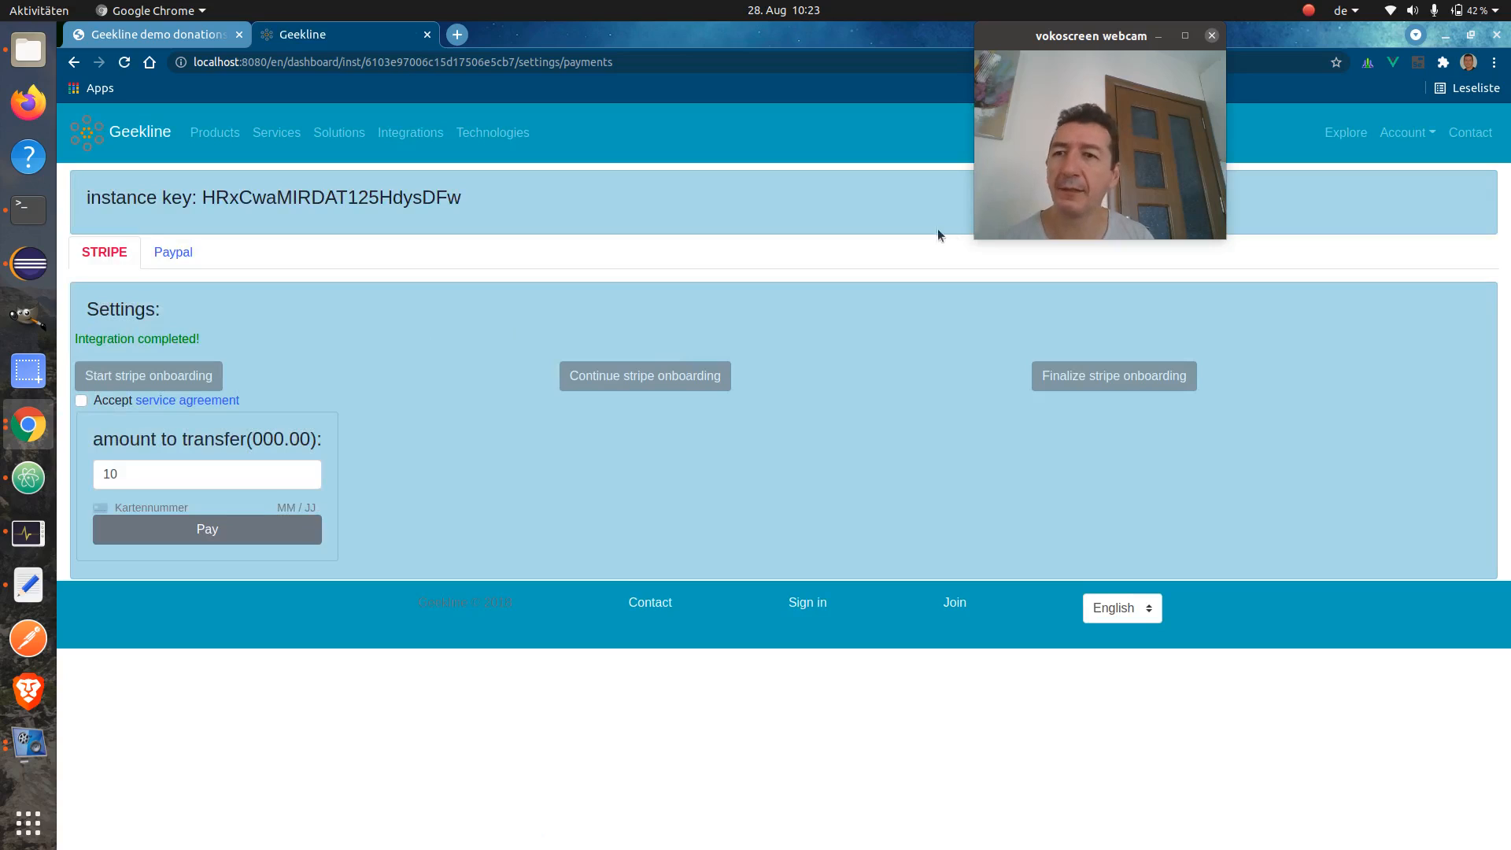
click(1402, 140)
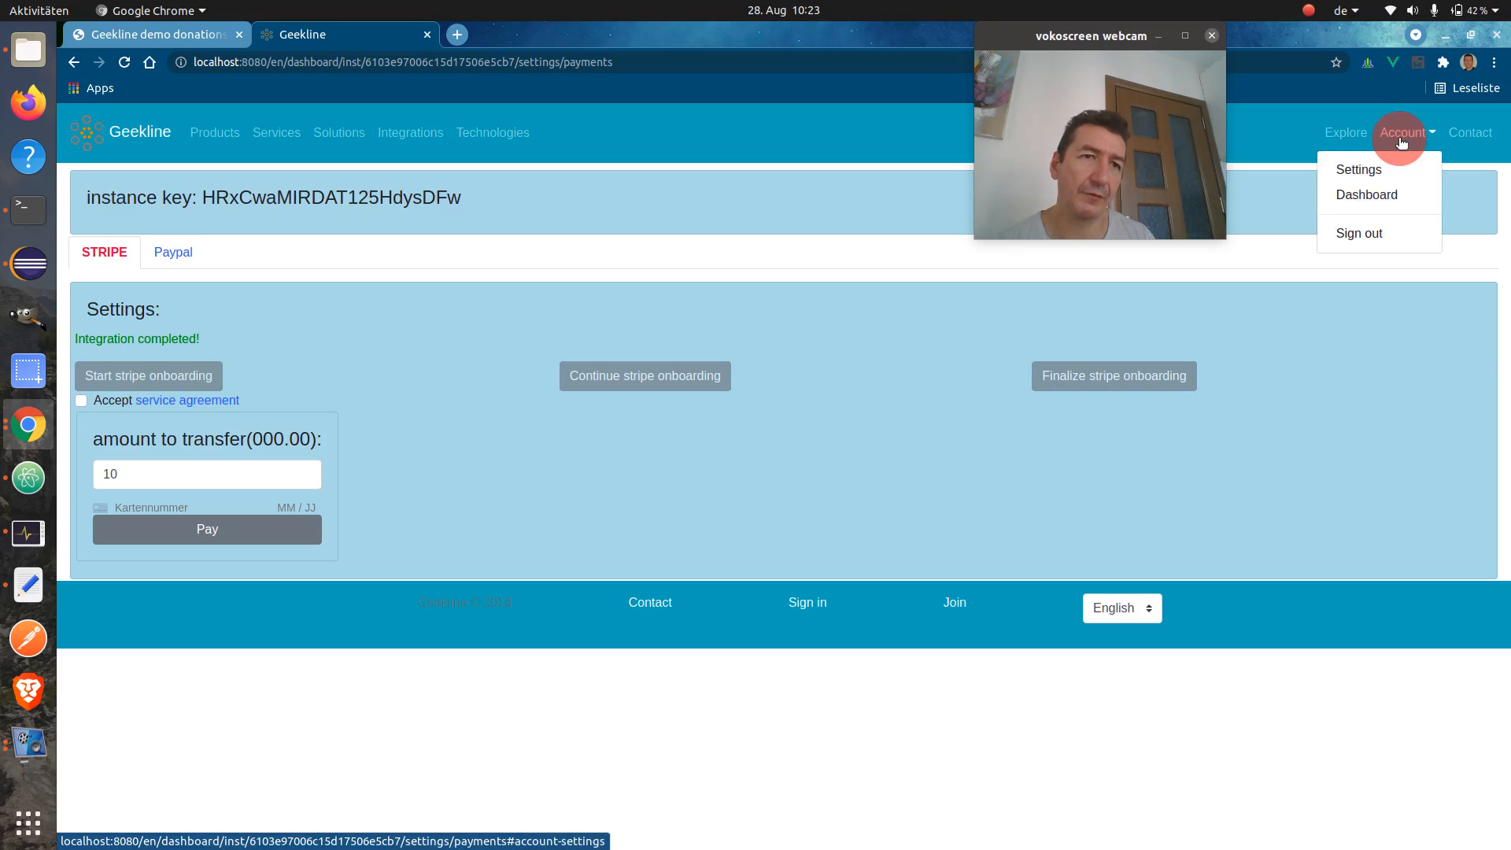
click(1376, 196)
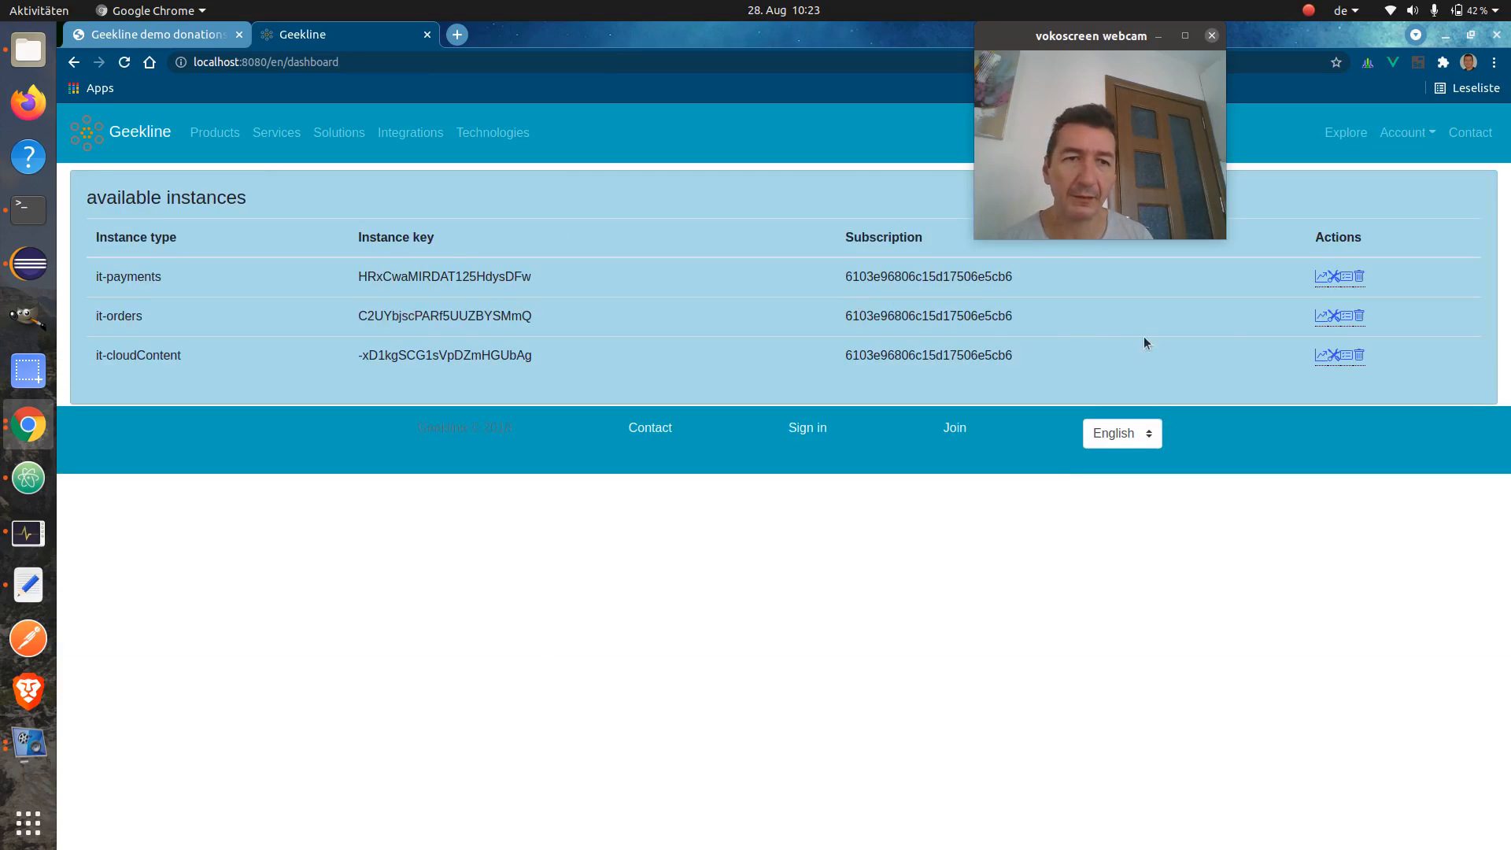
Open the it-cloudContent instance's content manager and set the new item's type to donation
click(1347, 358)
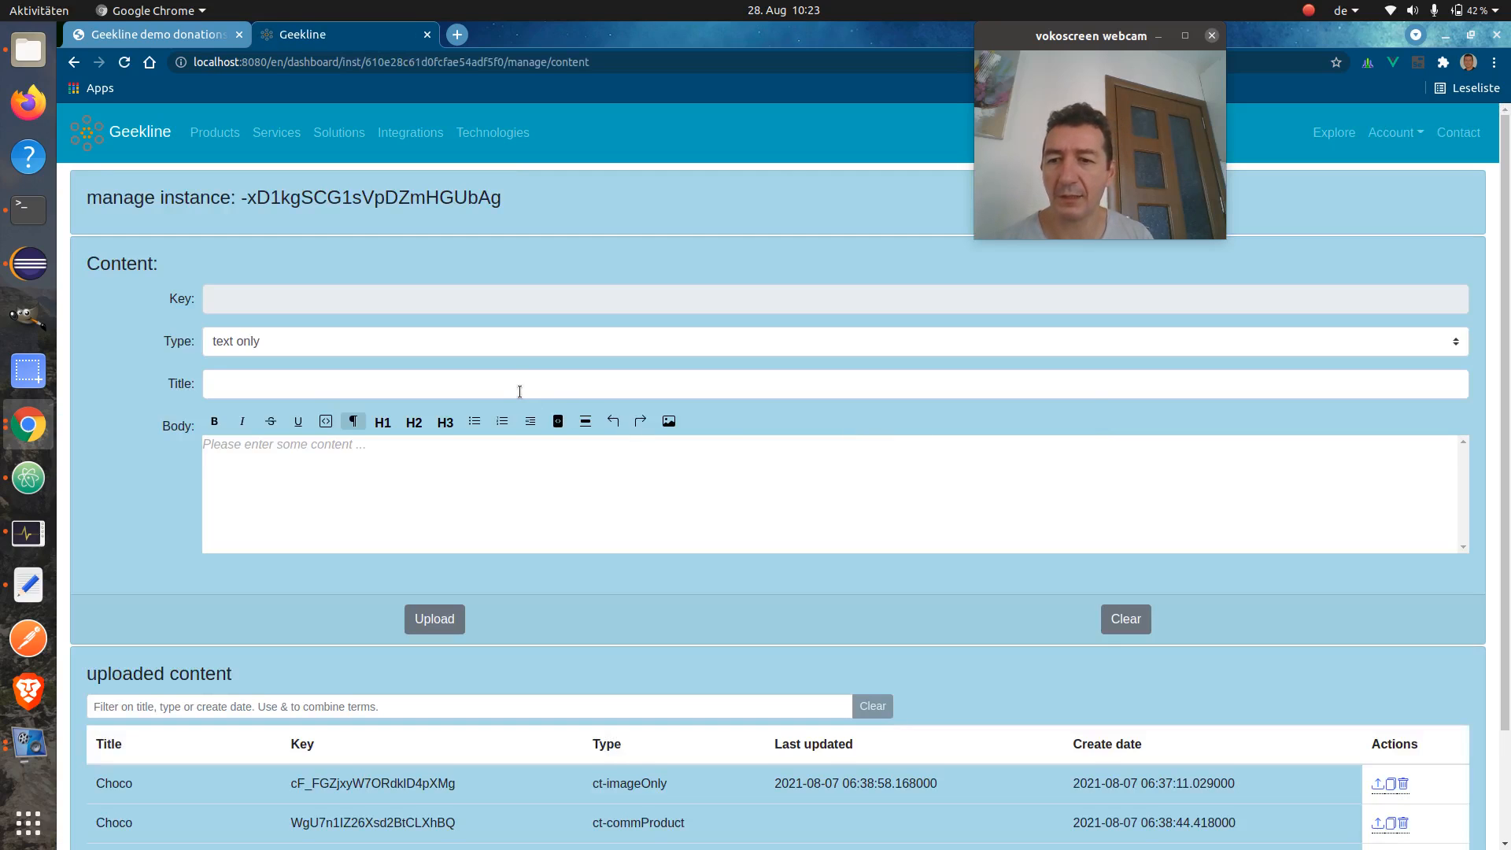
scroll(137, 485, down, 2)
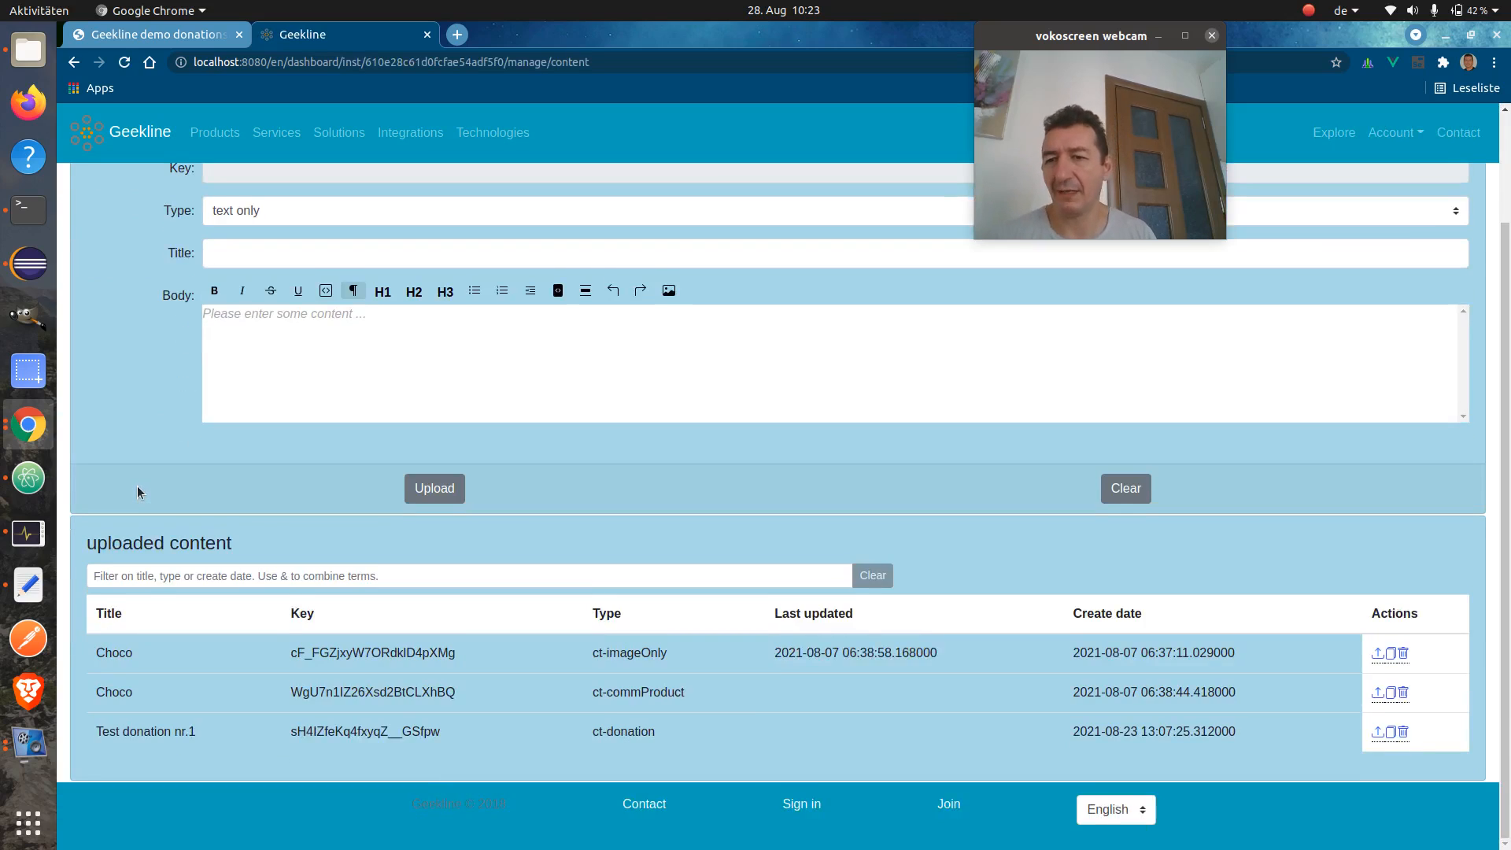
scroll(137, 485, up, 2)
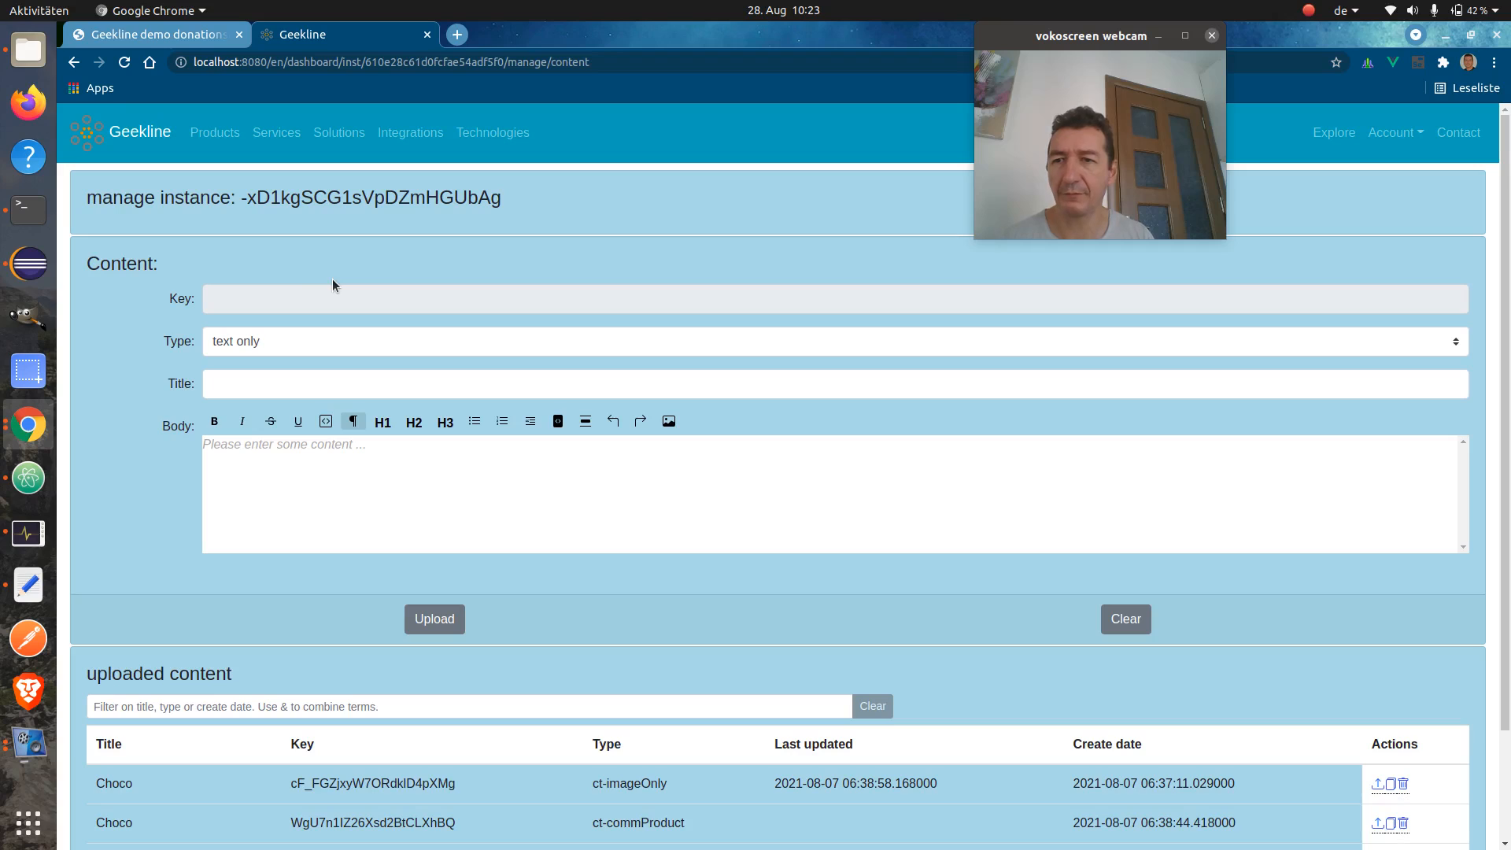
click(320, 338)
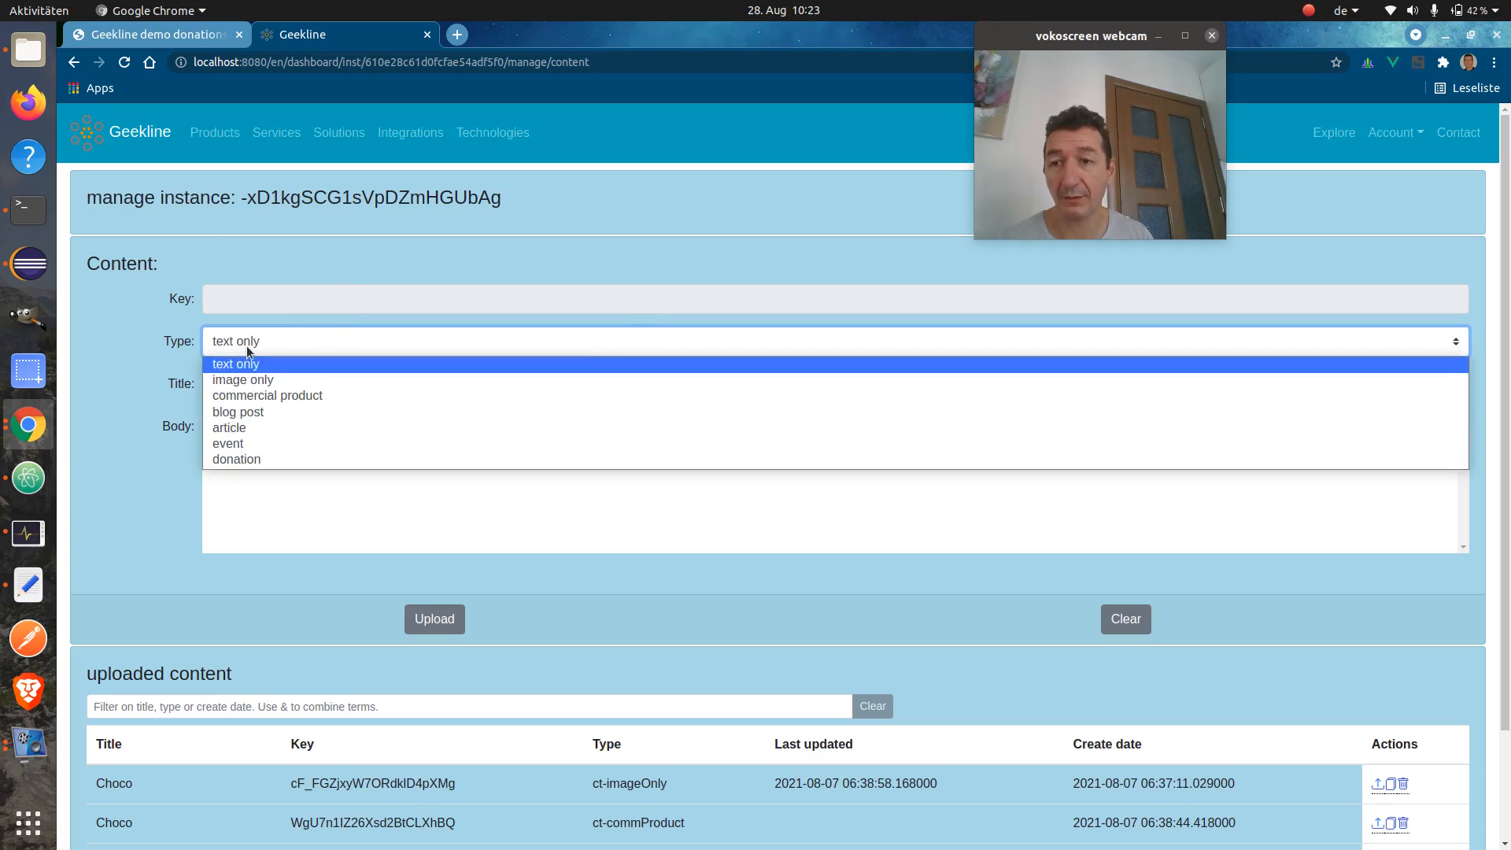
click(267, 462)
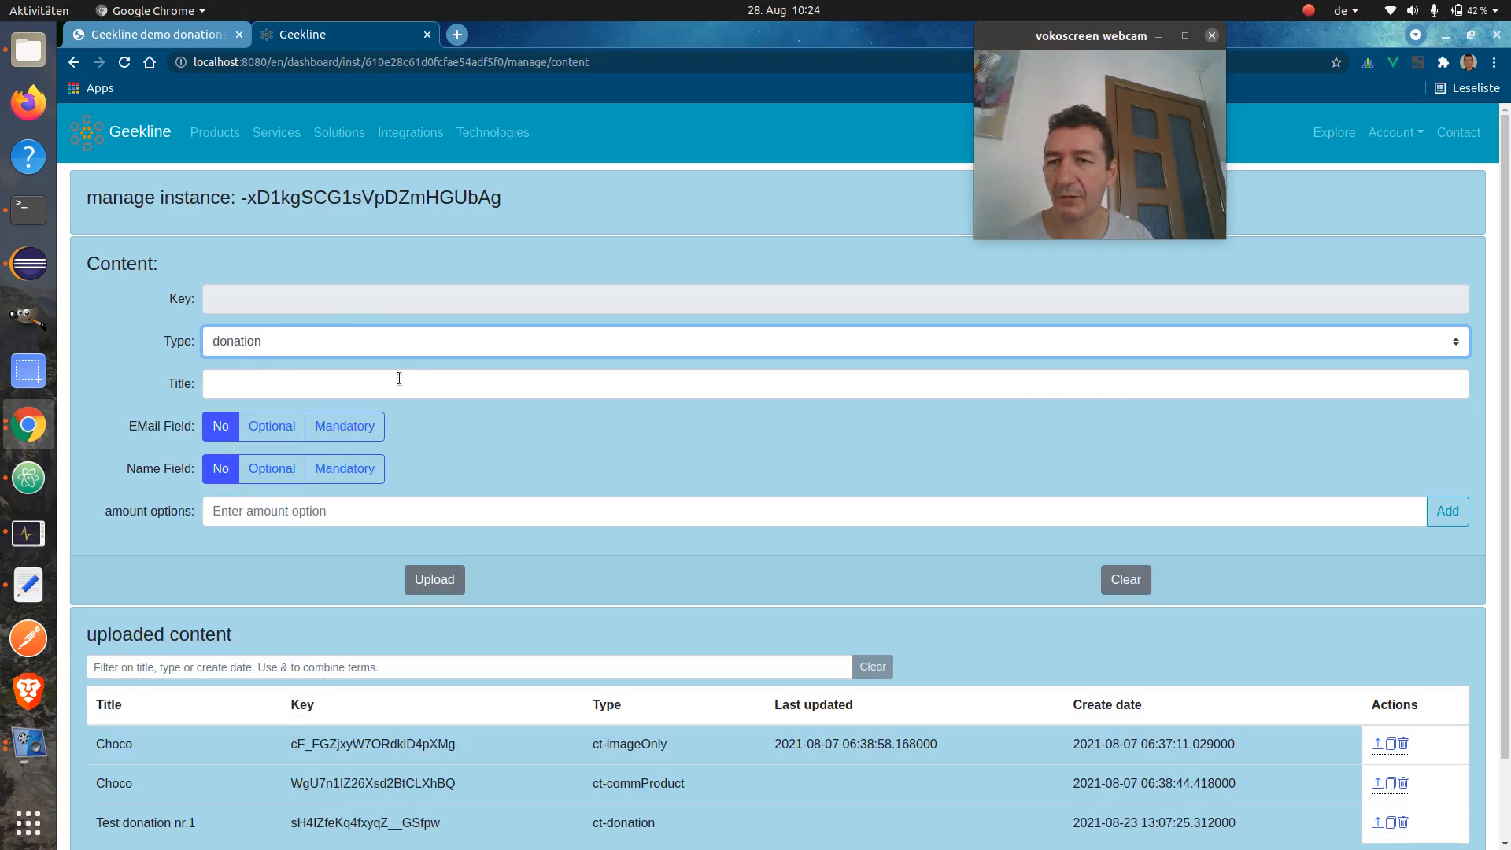
Title the donation 'Another test donation' with a mandatory e-mail and an optional name field
click(338, 383)
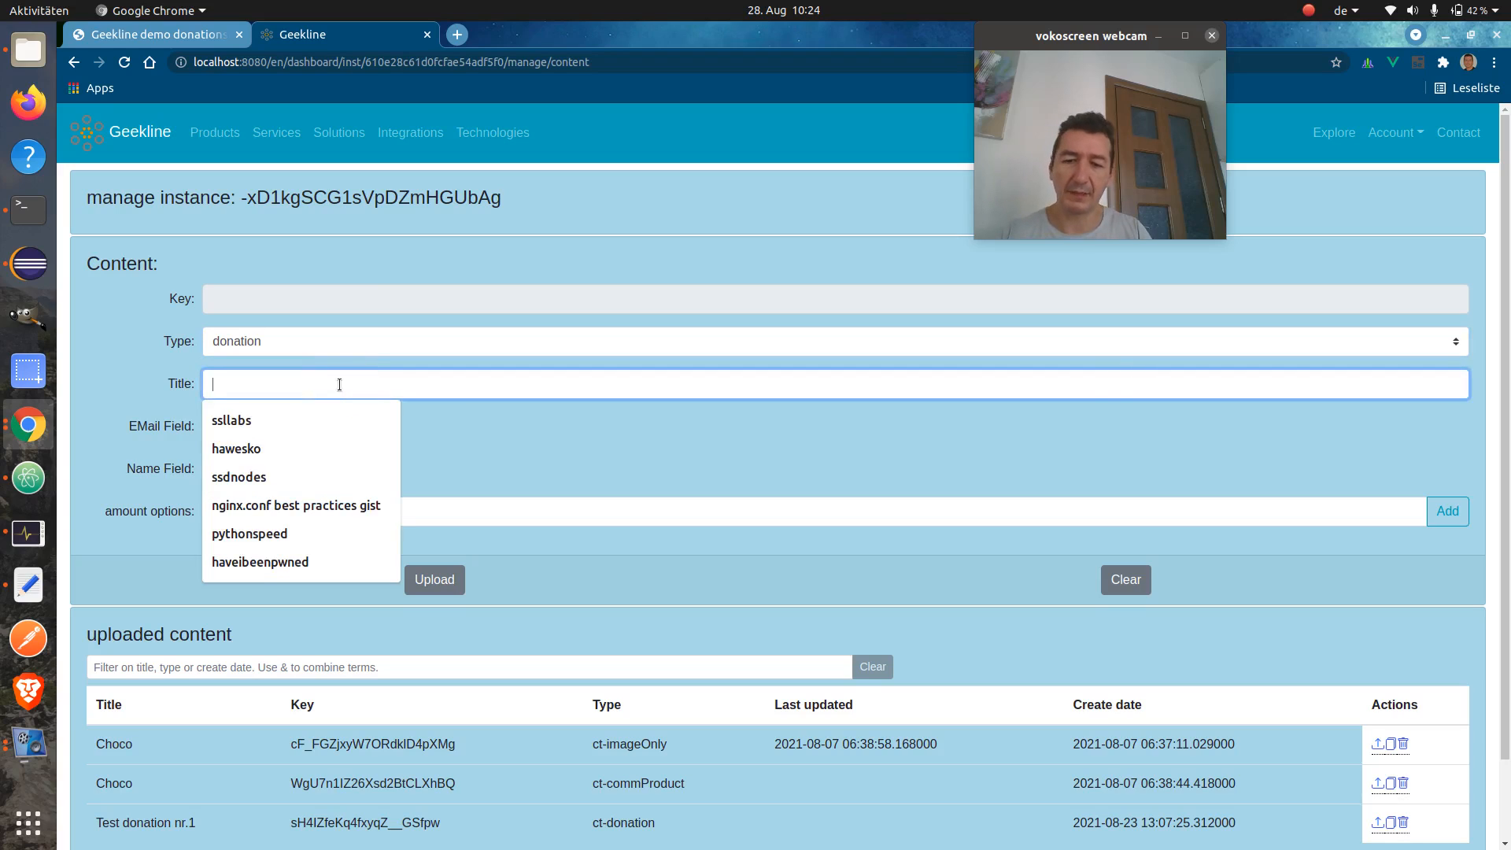
text(Another )
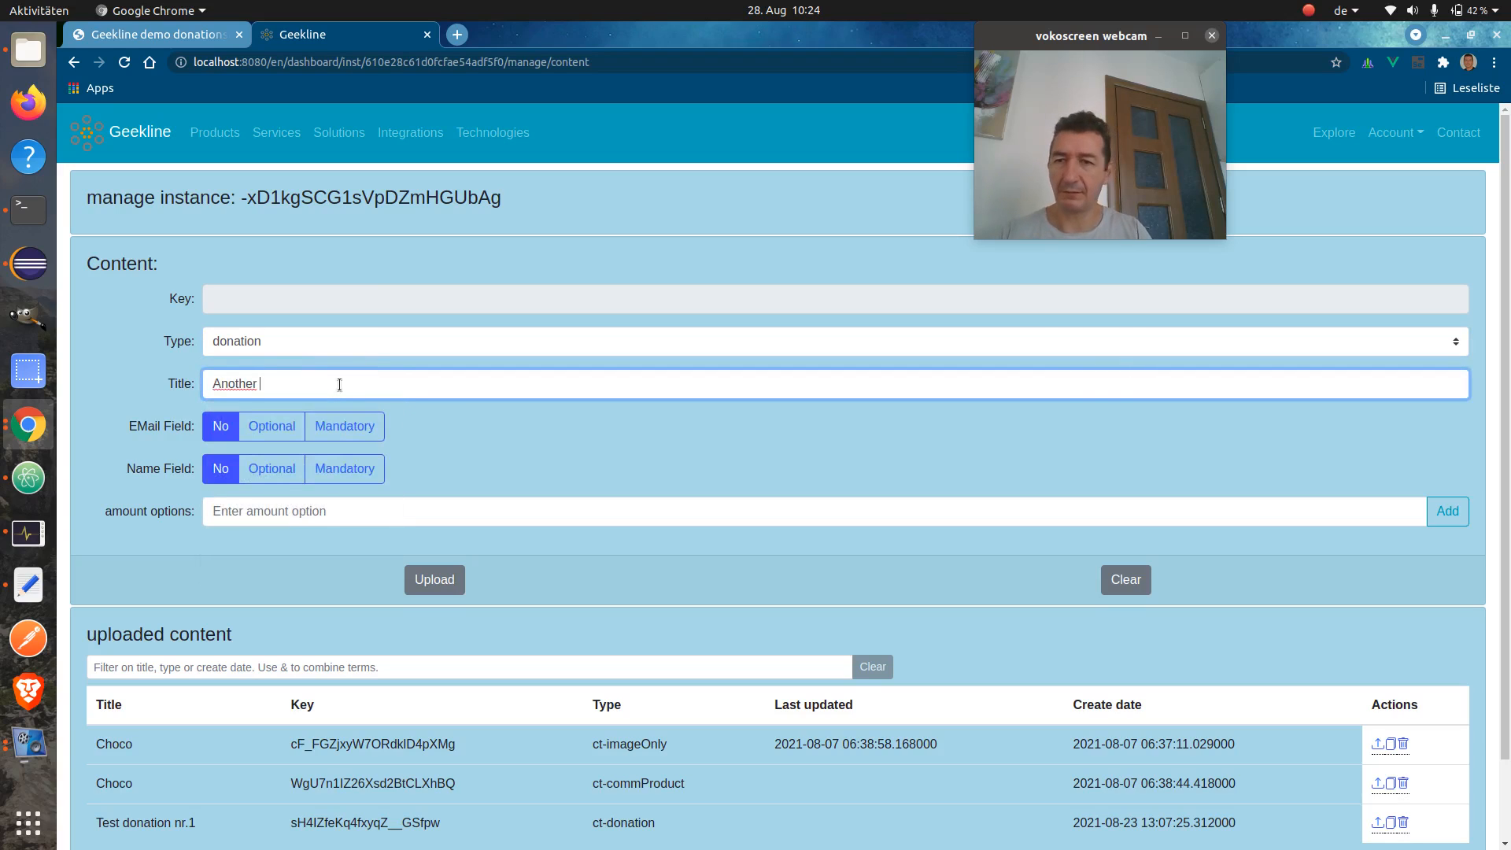
text(te)
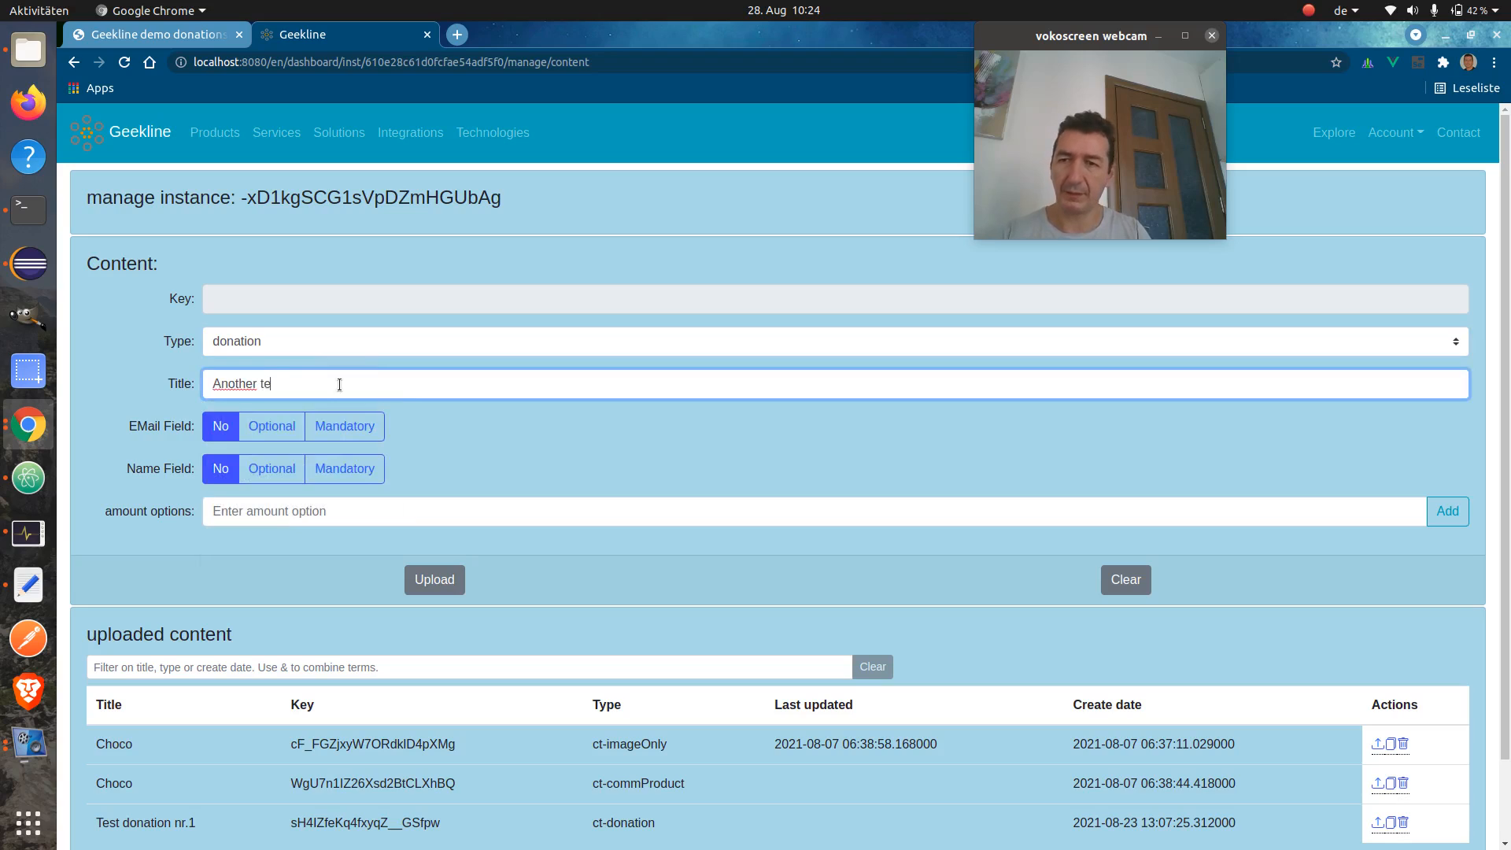
text(st donation)
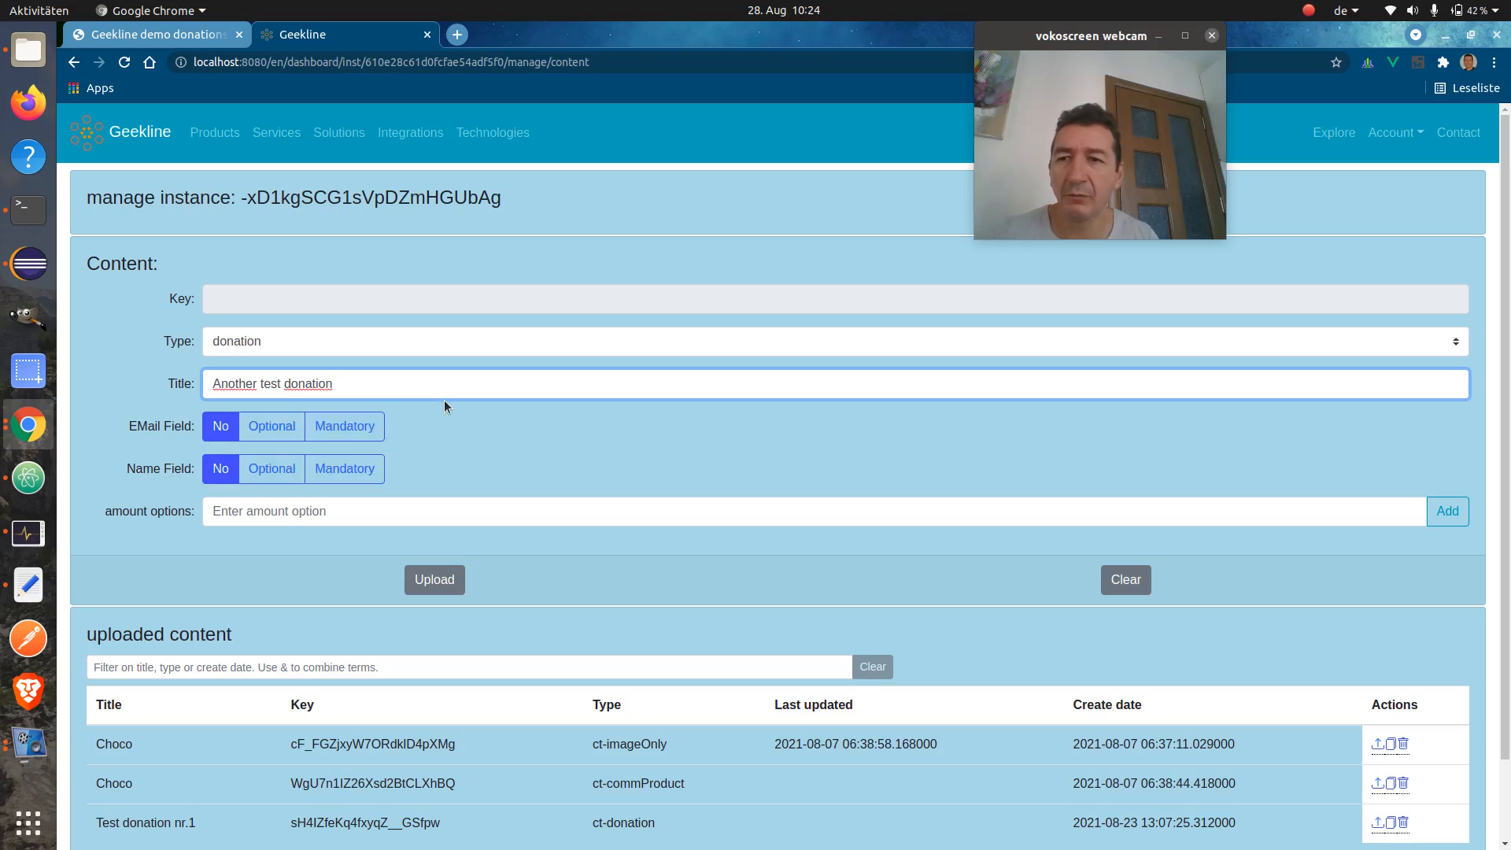
click(377, 425)
click(270, 470)
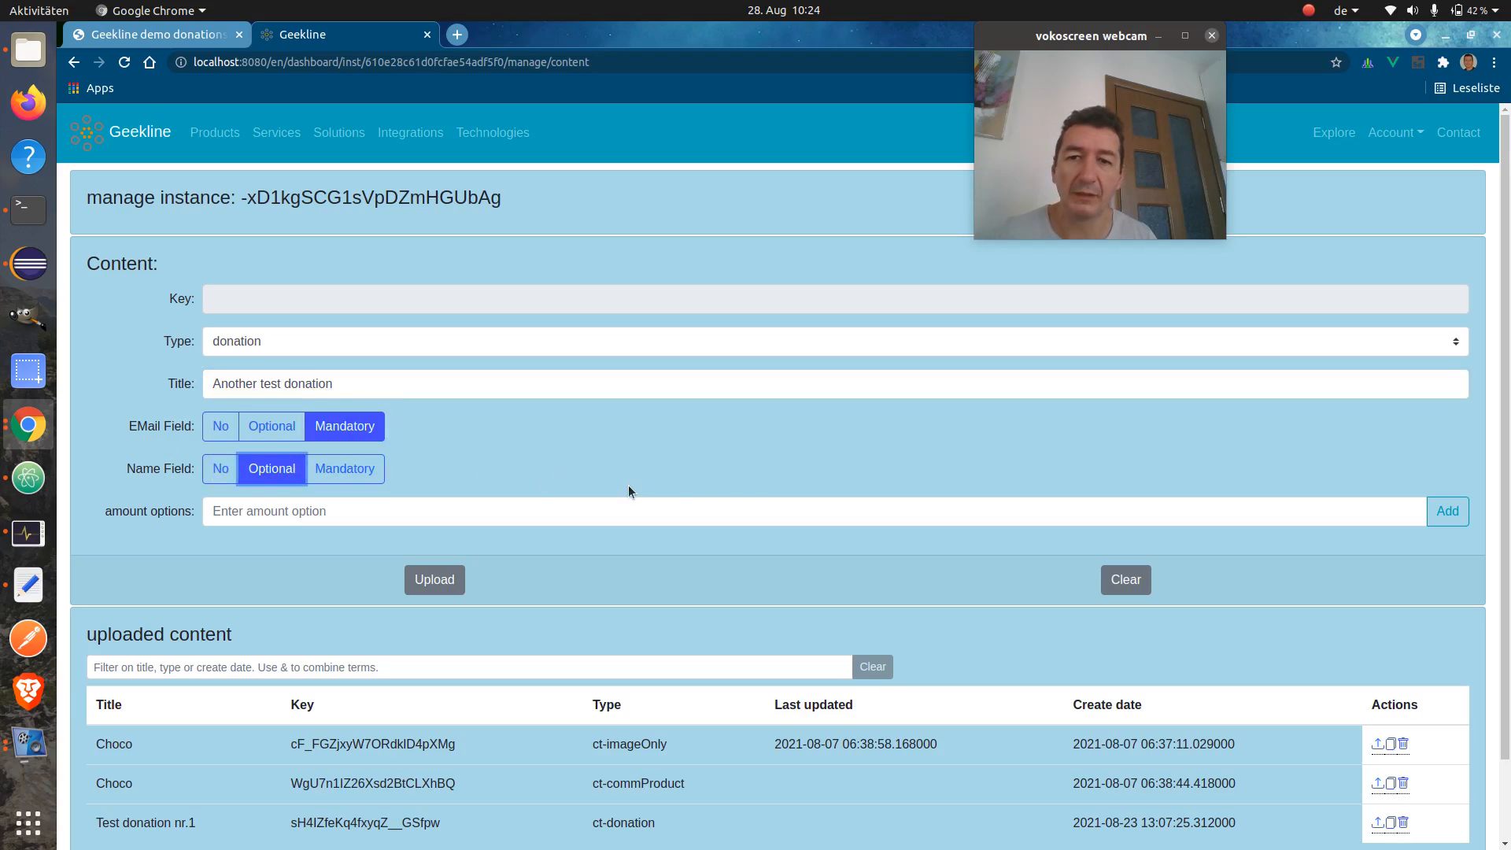
Add amount options 1.00, 5.00 and 15.00, then upload the donation item
click(702, 513)
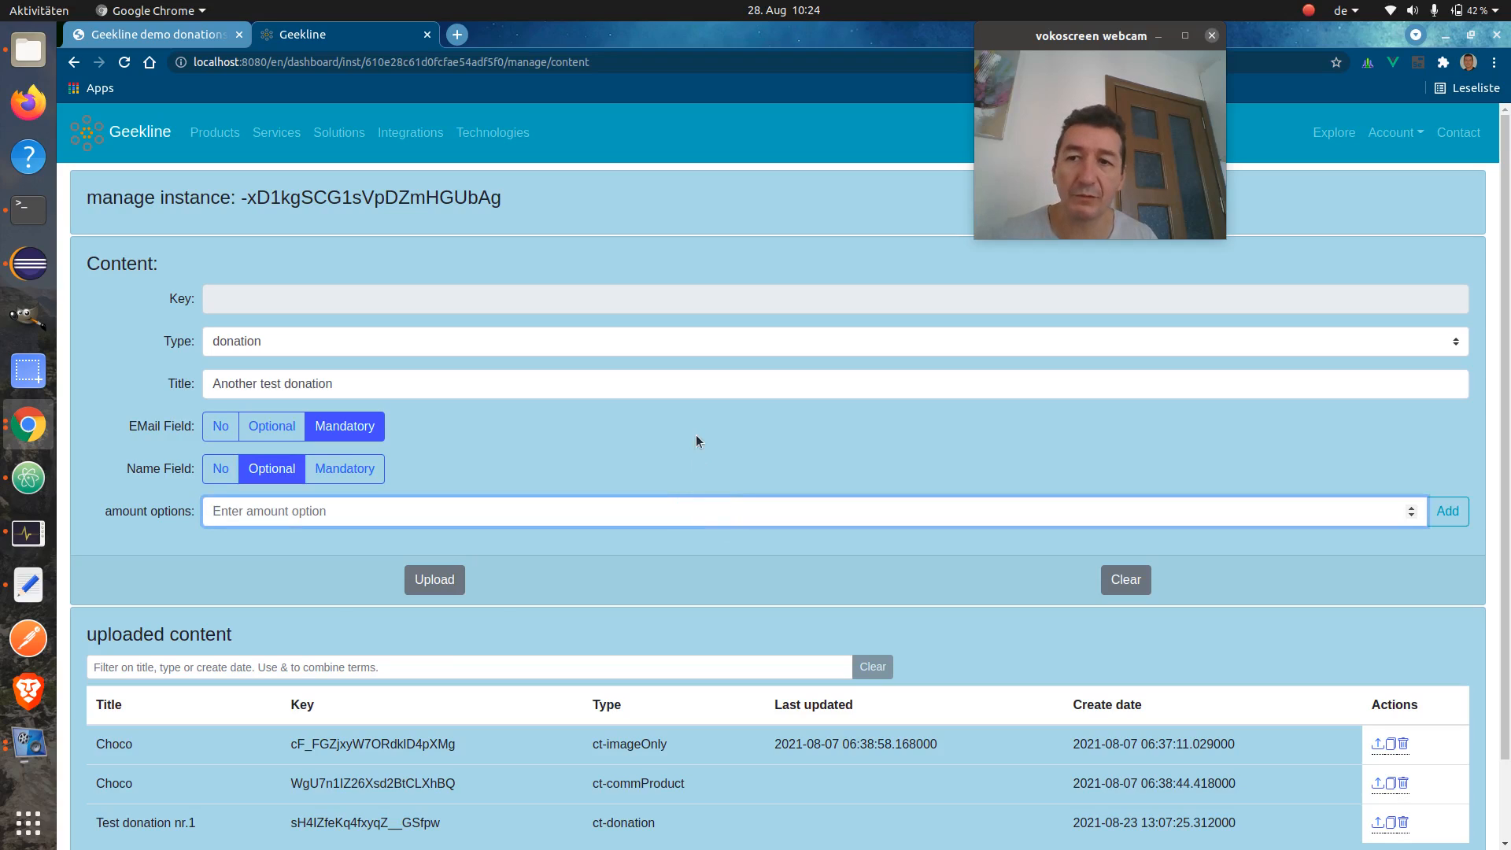
text(1)
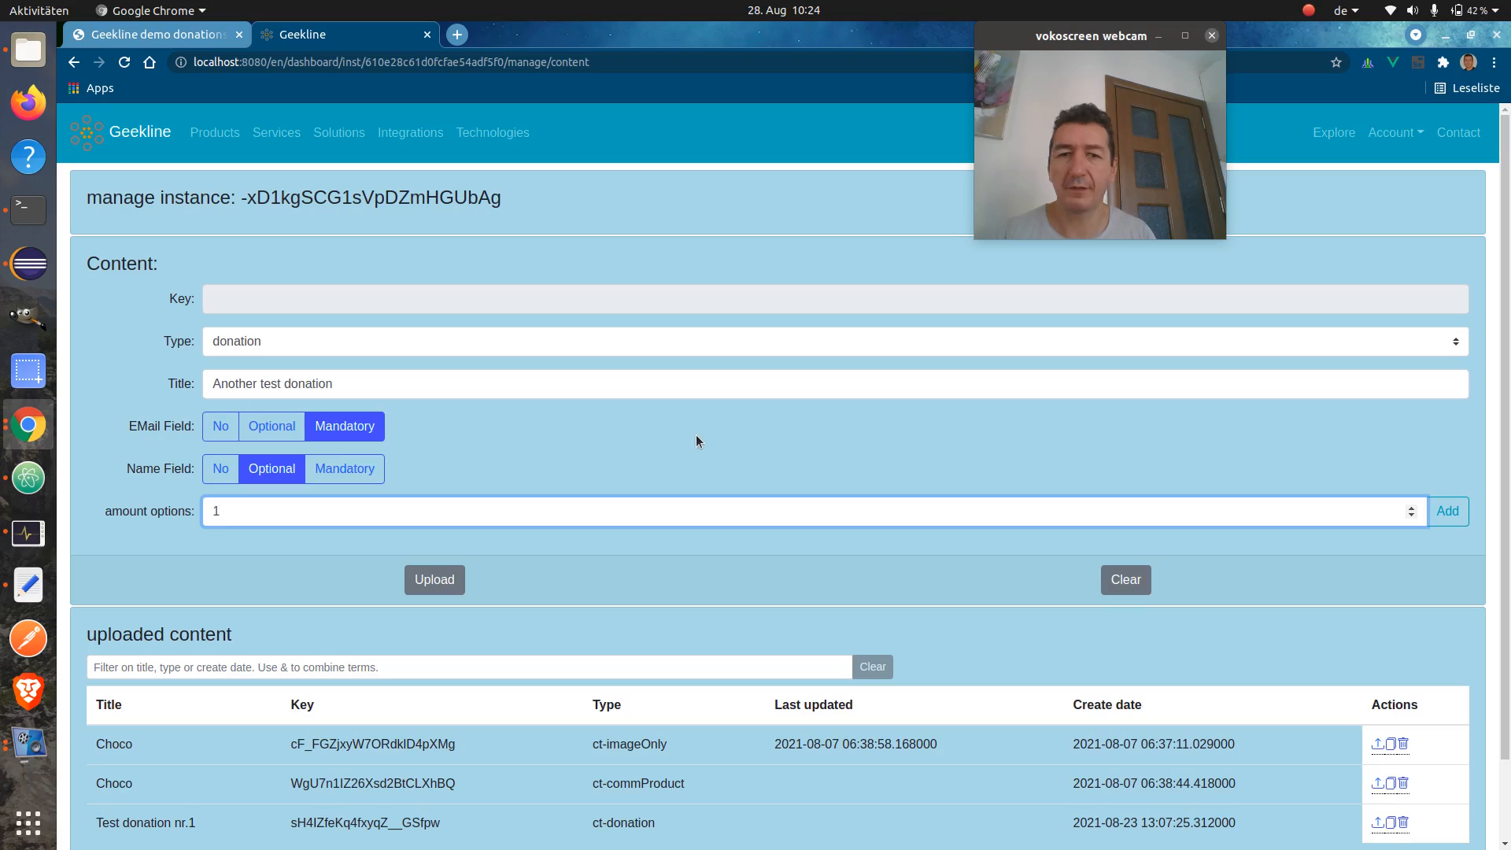
click(1448, 511)
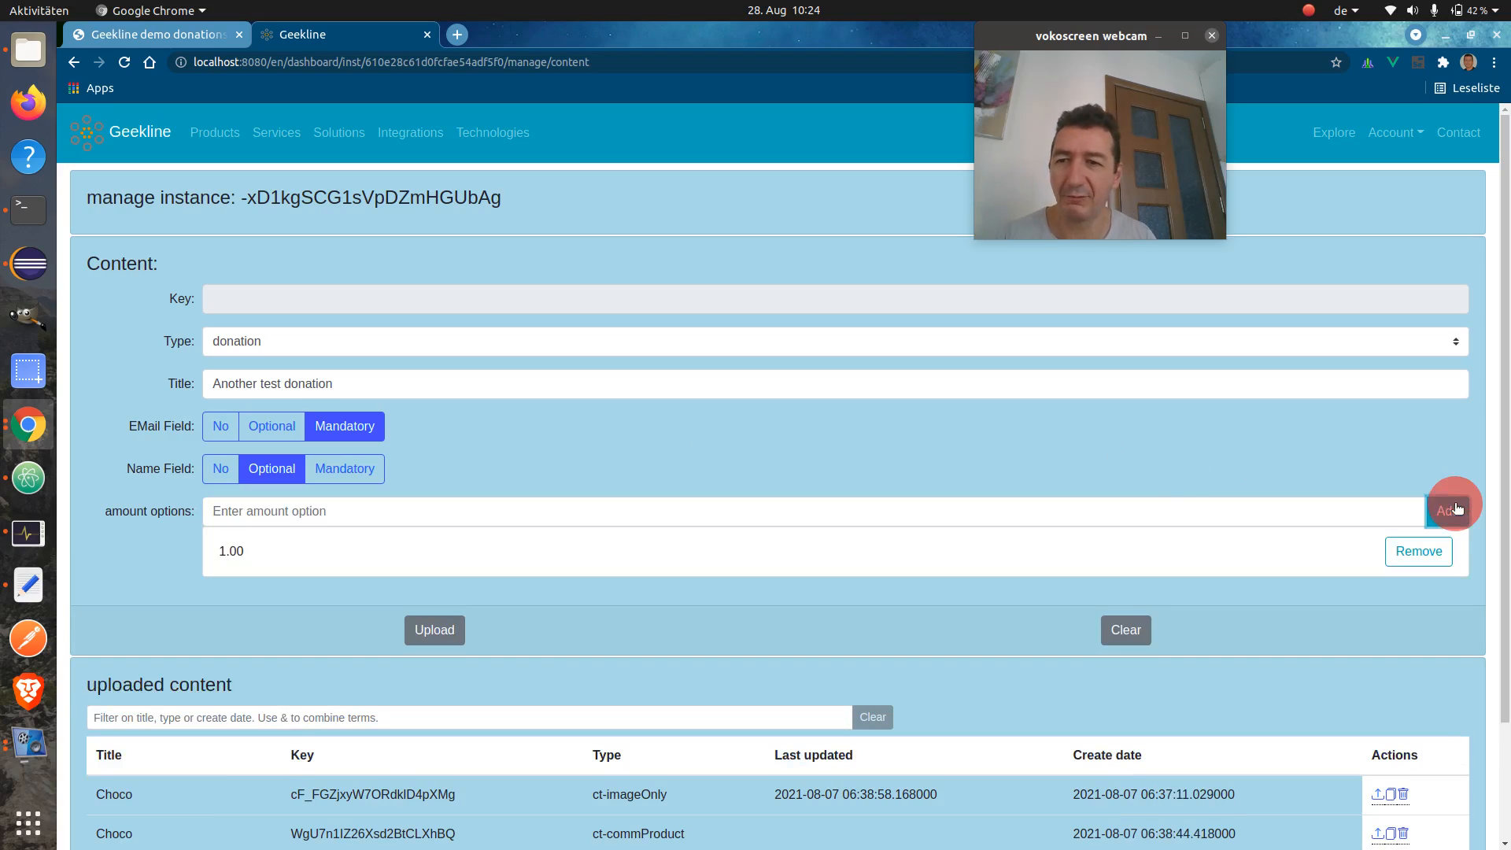
click(1130, 504)
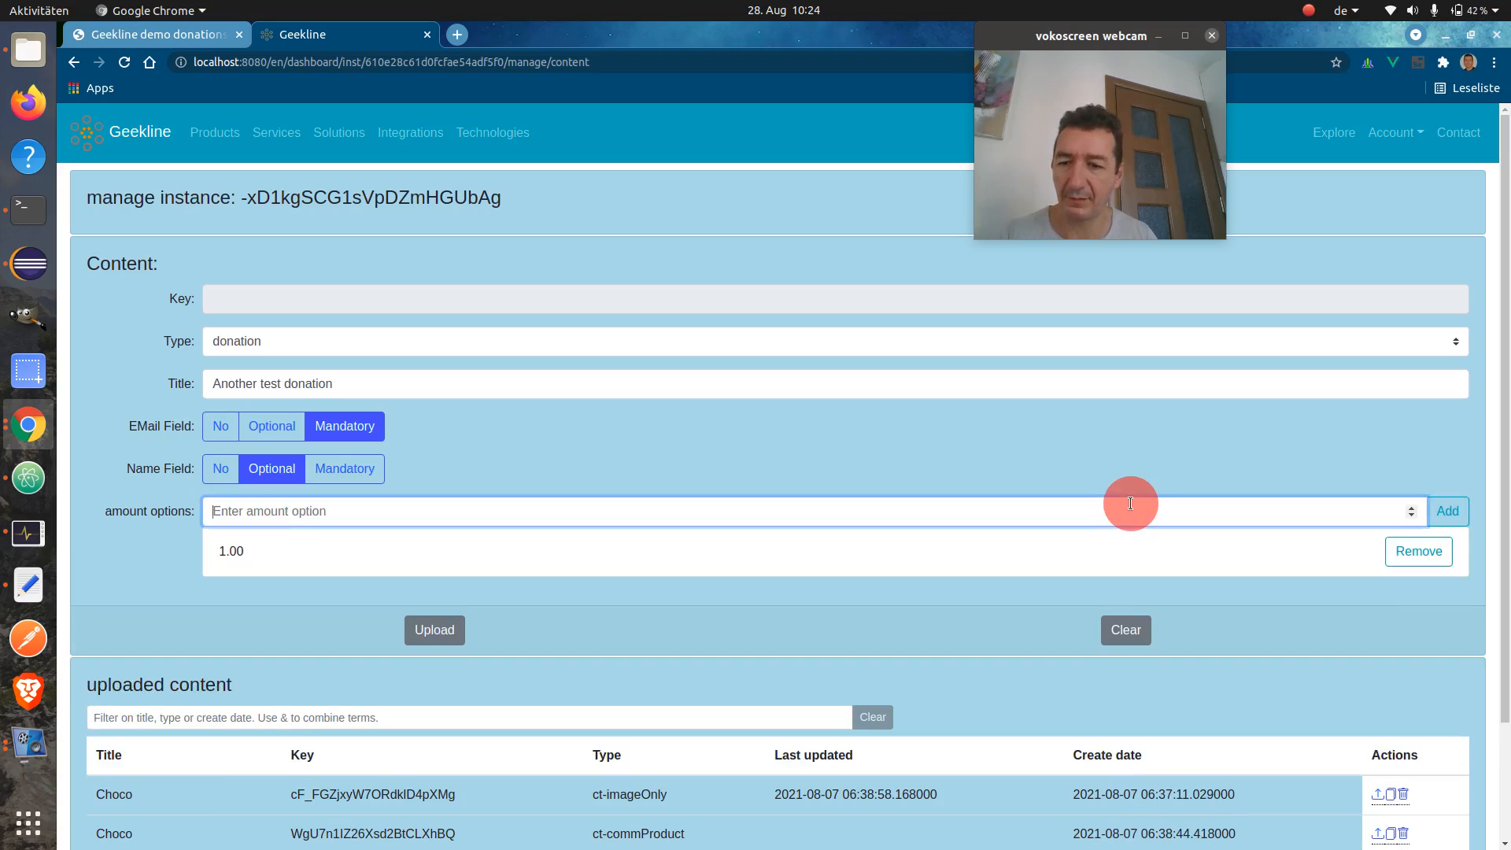
text(5)
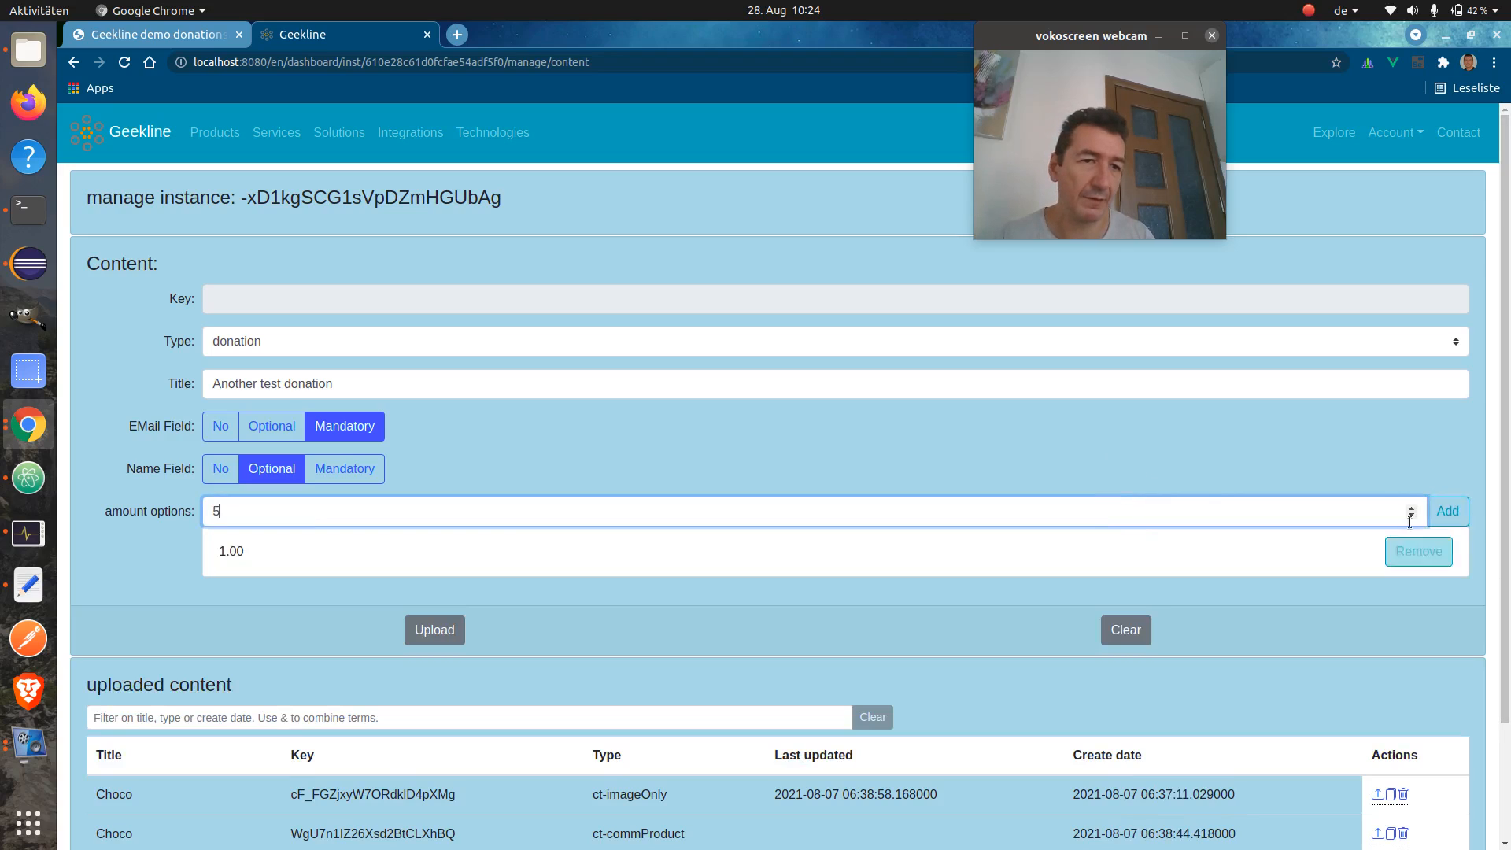
click(1451, 511)
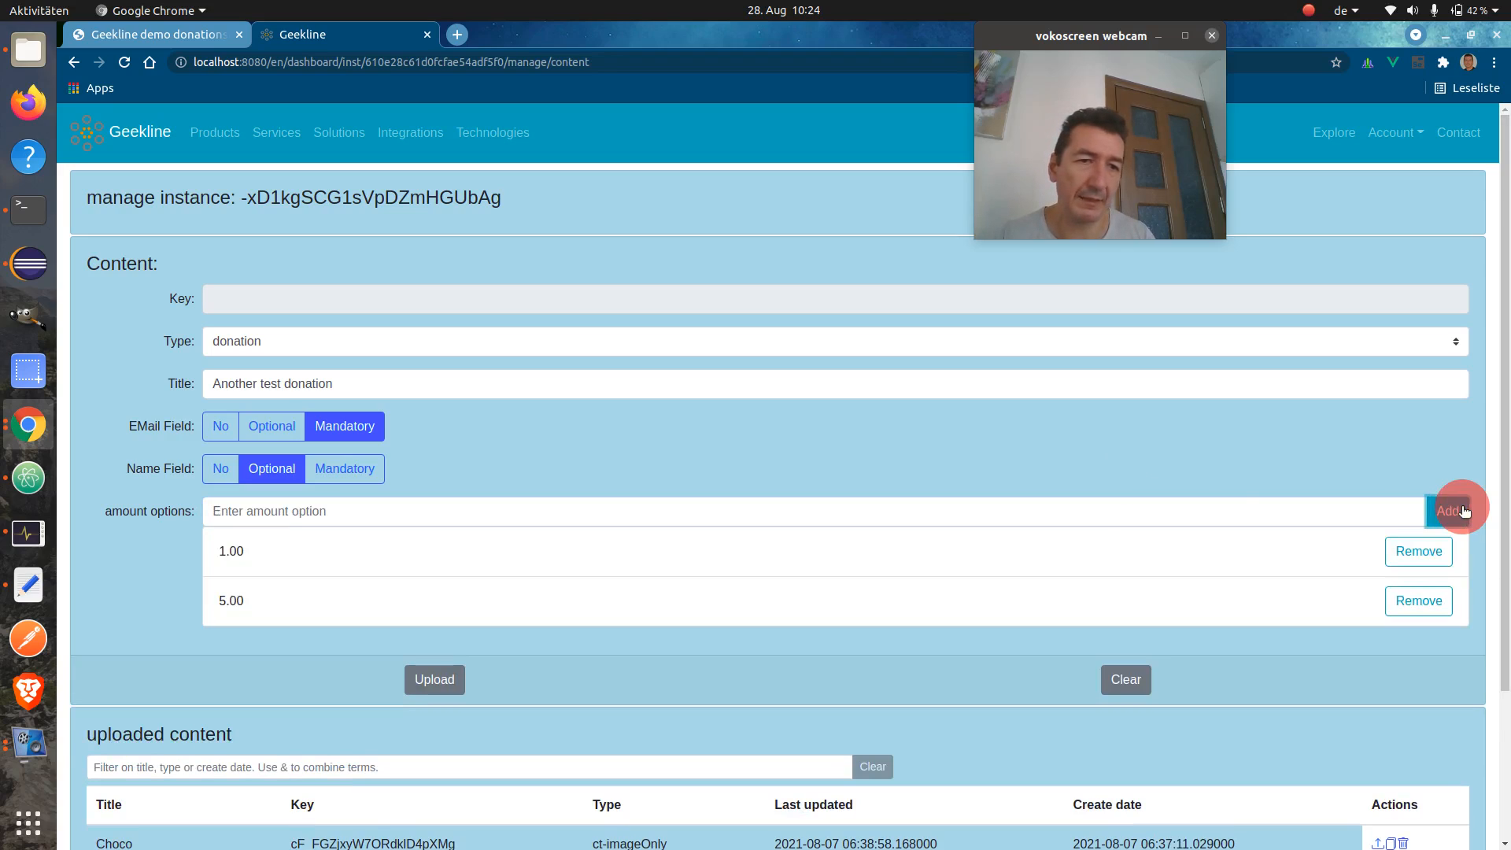
click(942, 509)
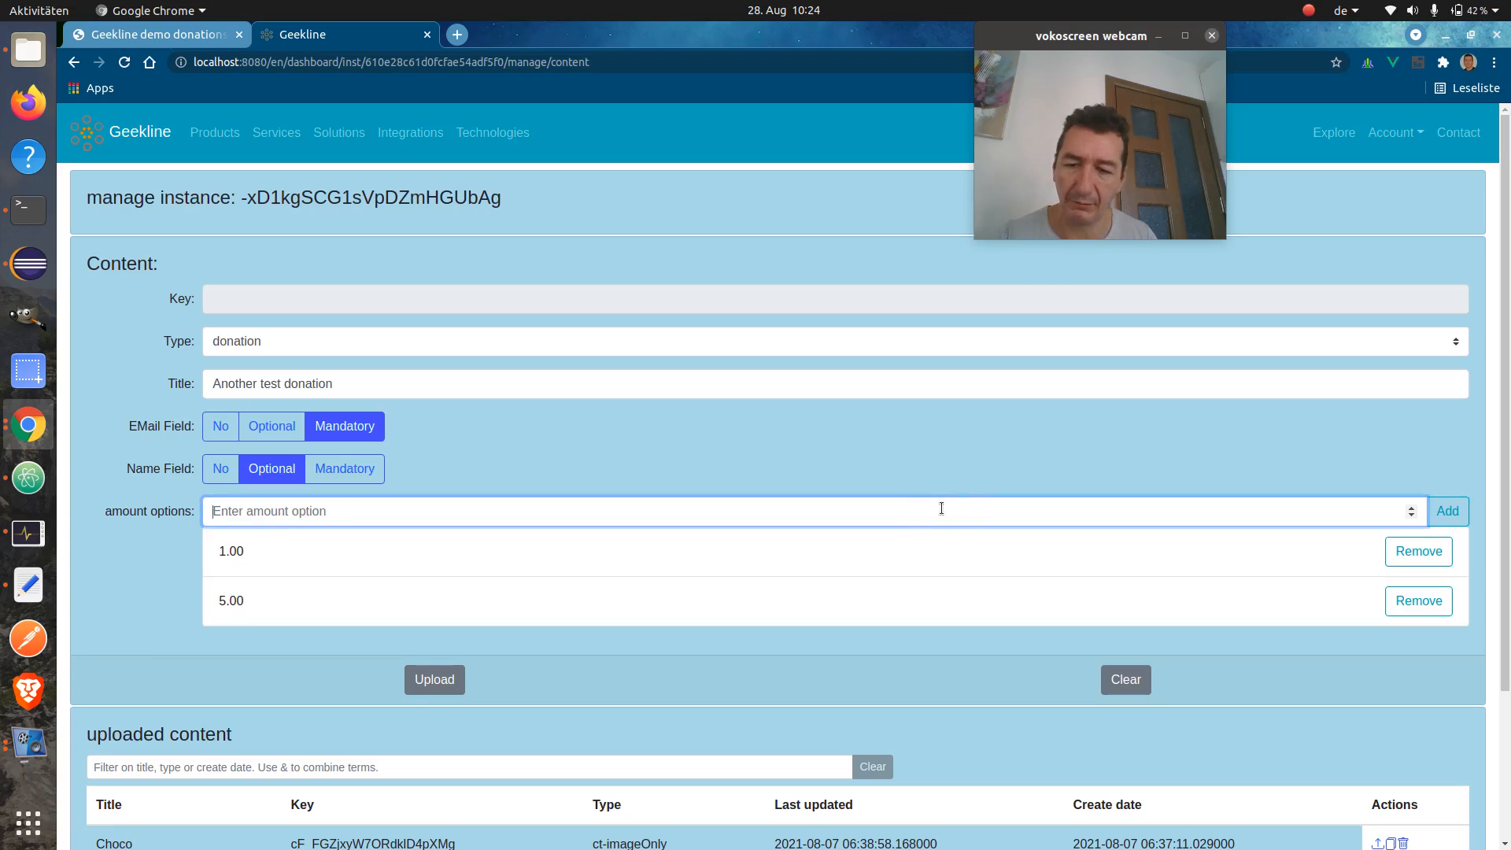
text(15)
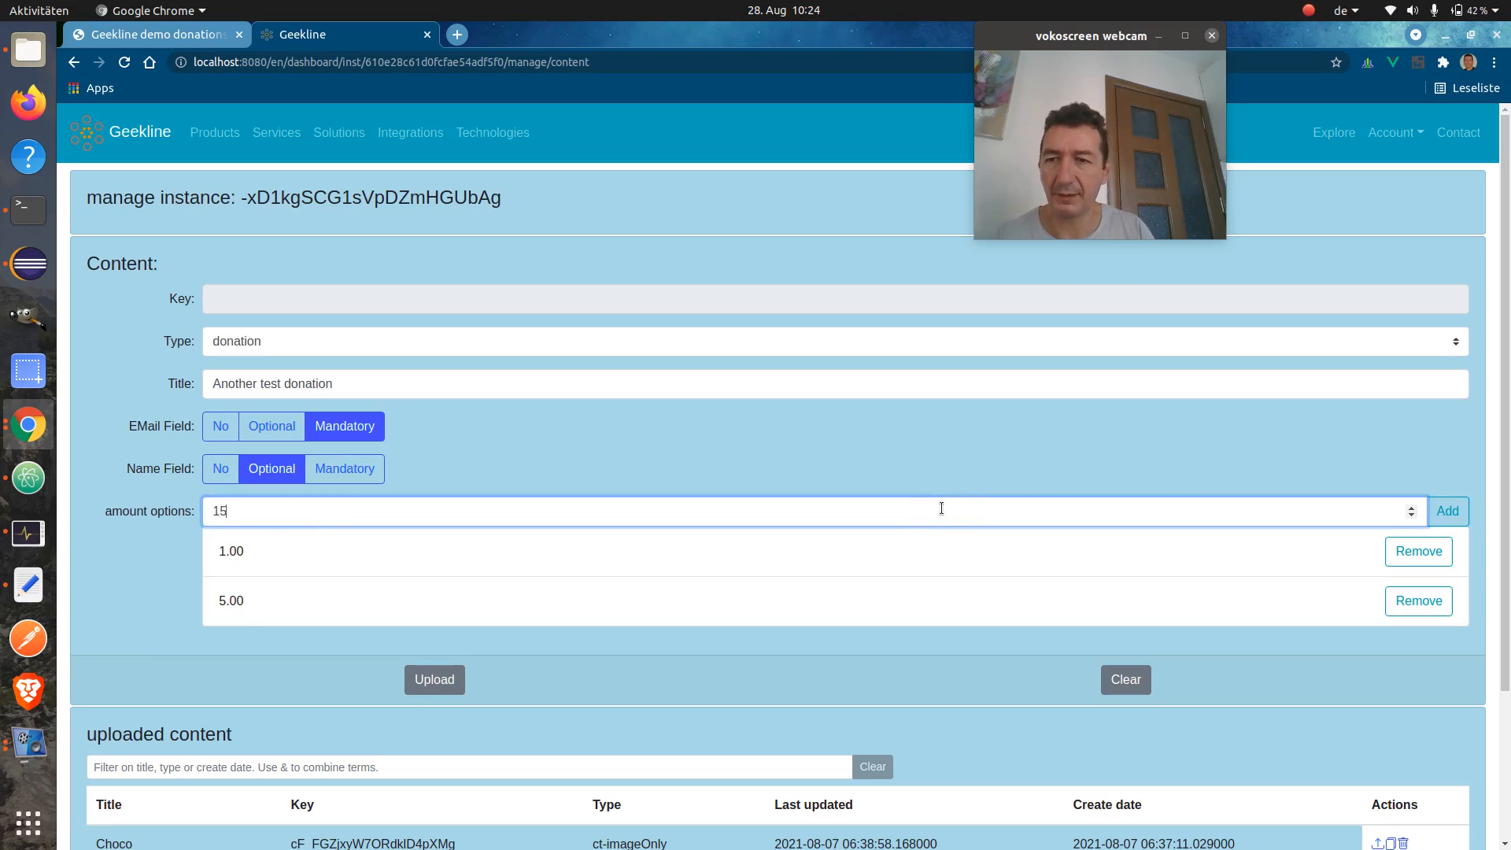
click(1431, 509)
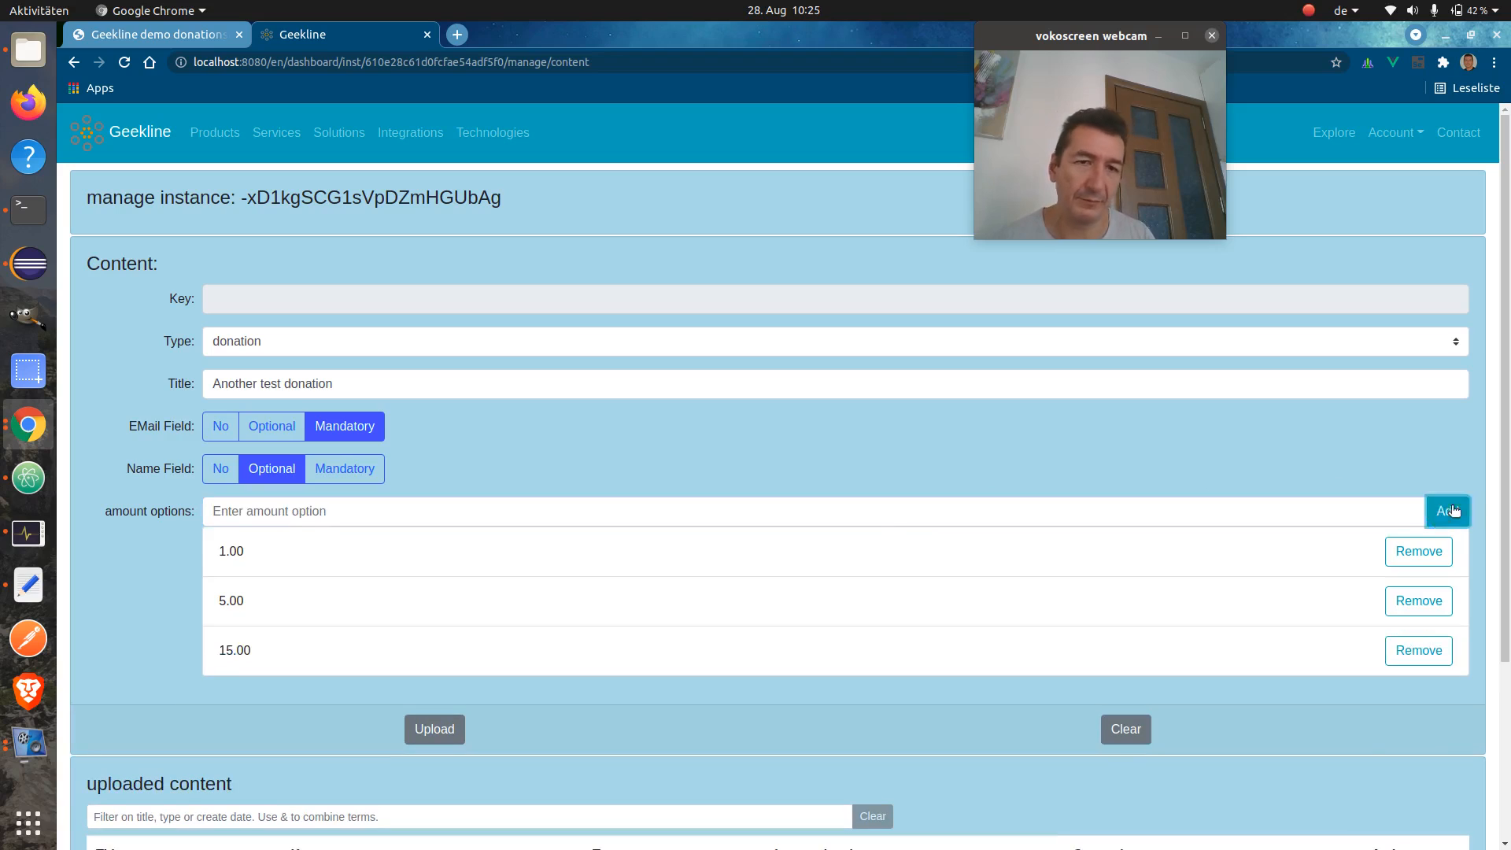
click(426, 730)
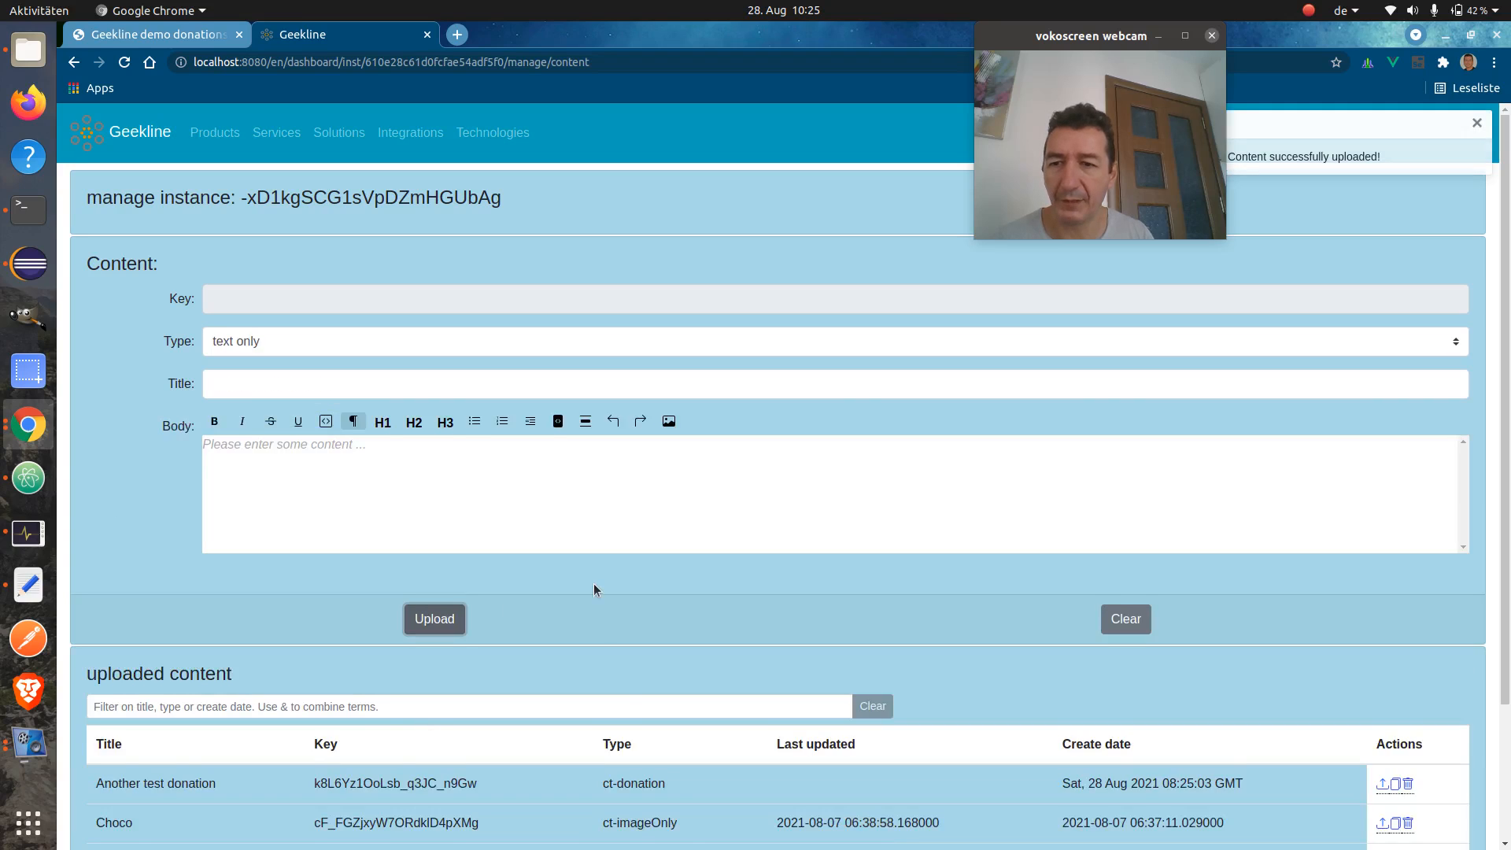
Filter the uploaded content list by 'dona', then clear the filter
scroll(593, 590, down, 3)
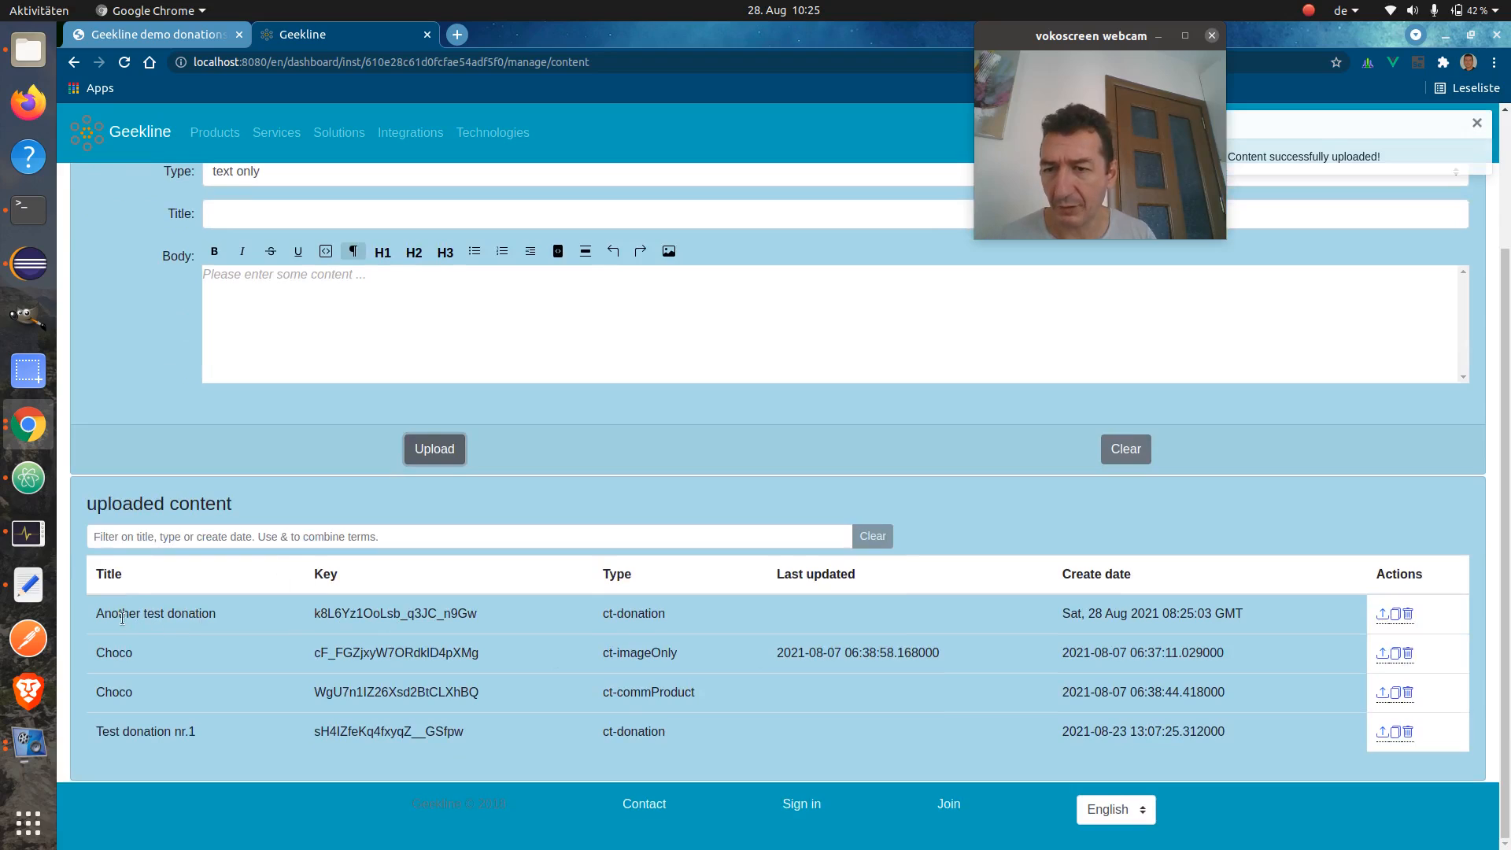
drag(122, 614, 224, 615)
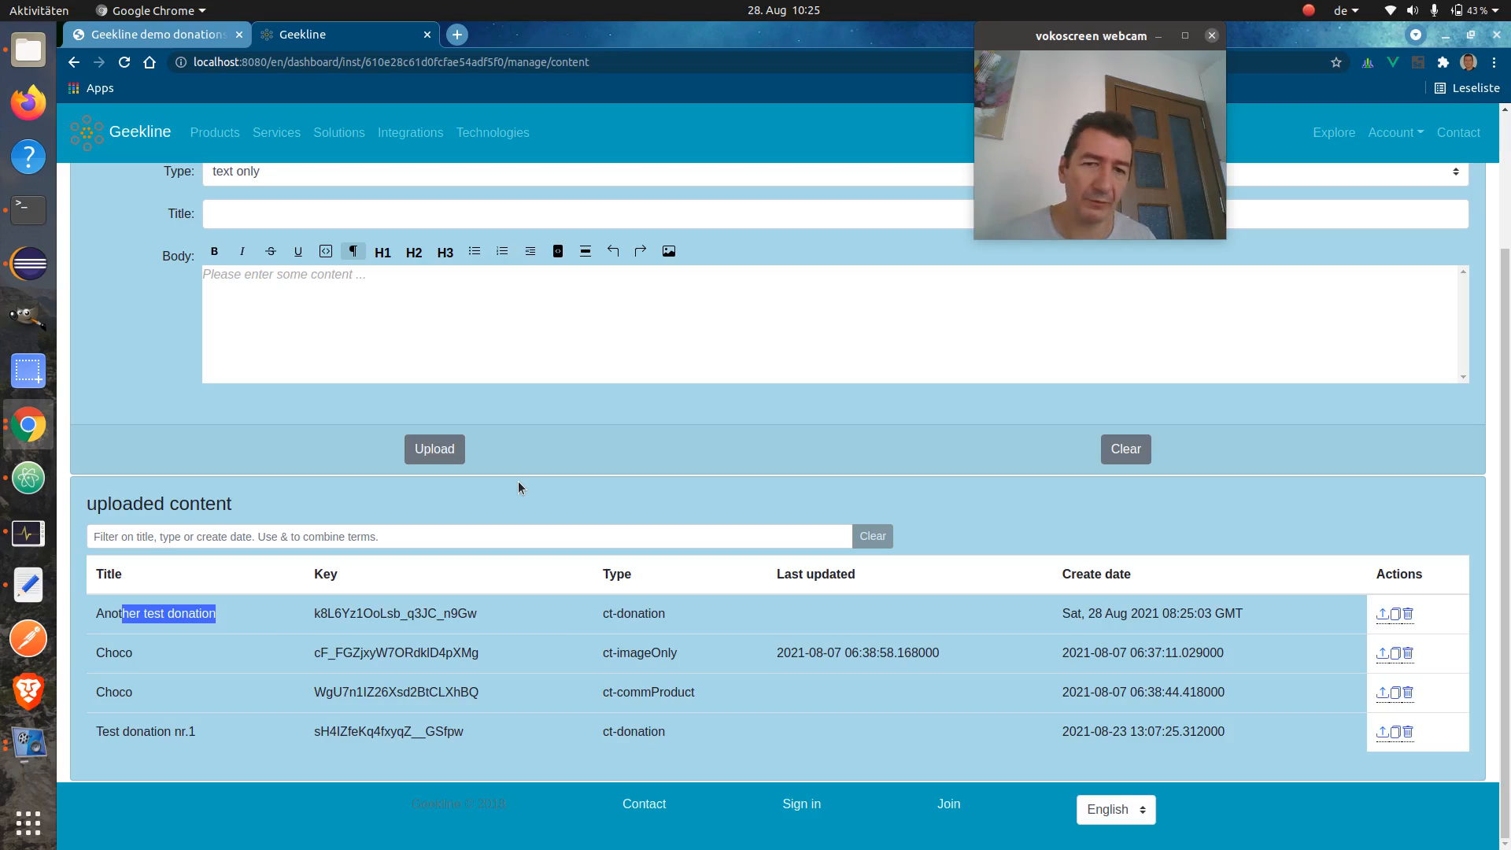
click(393, 531)
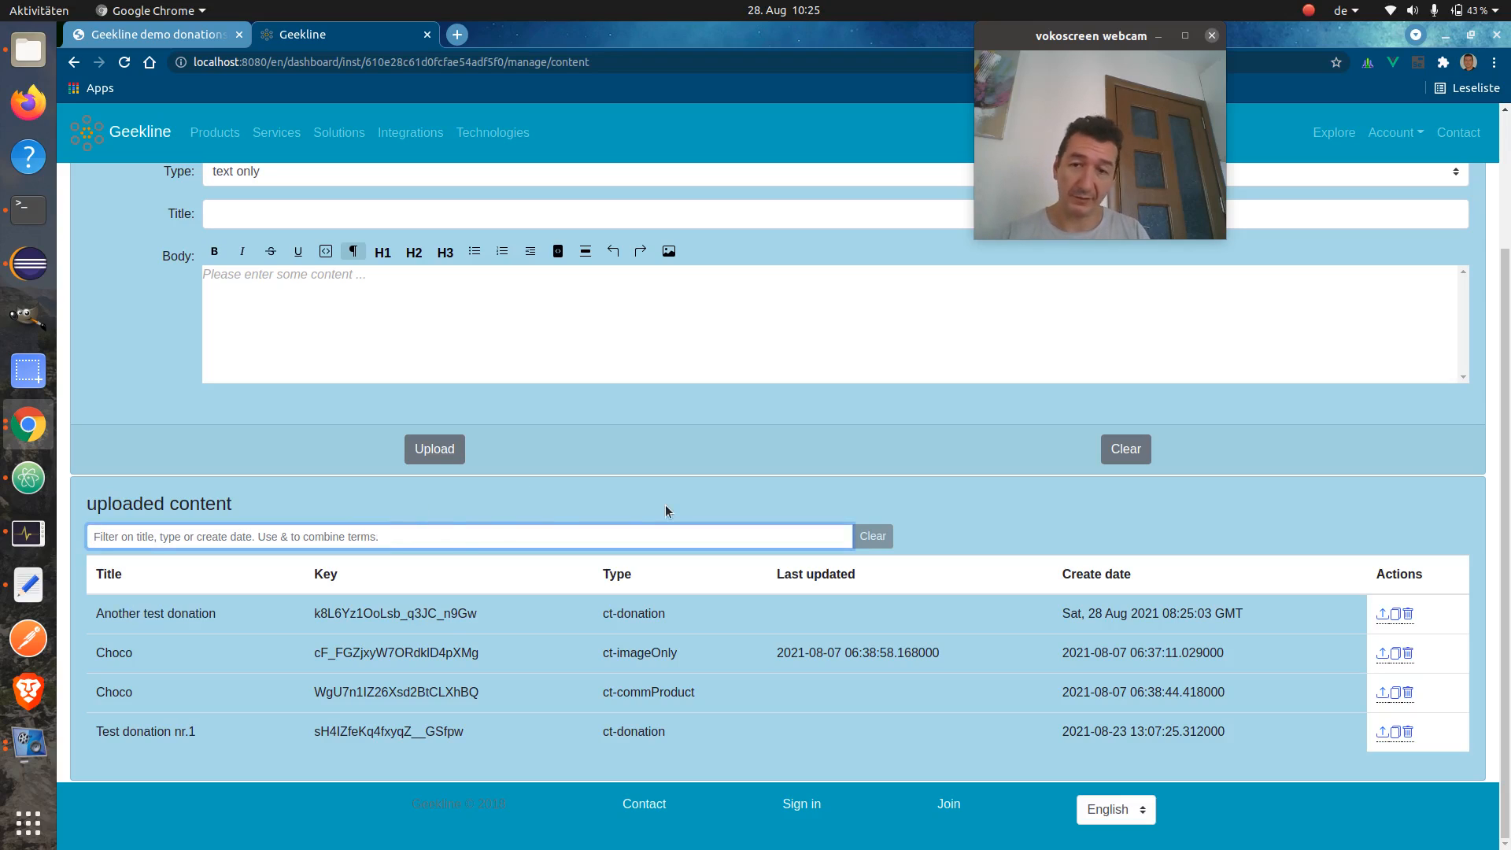
text(dona)
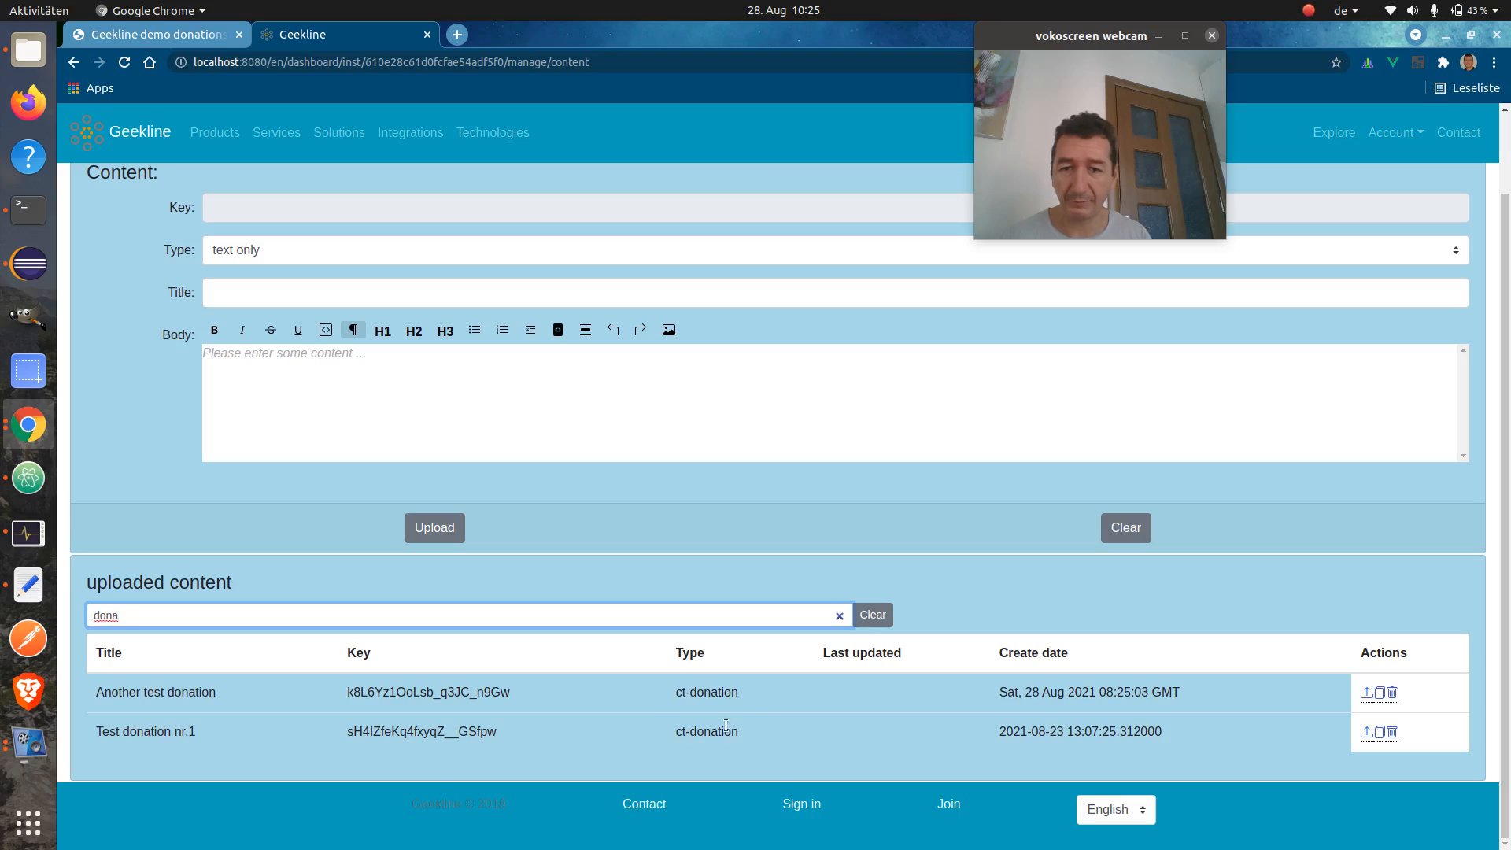
key(ctrl+a)
key(BackSpace)
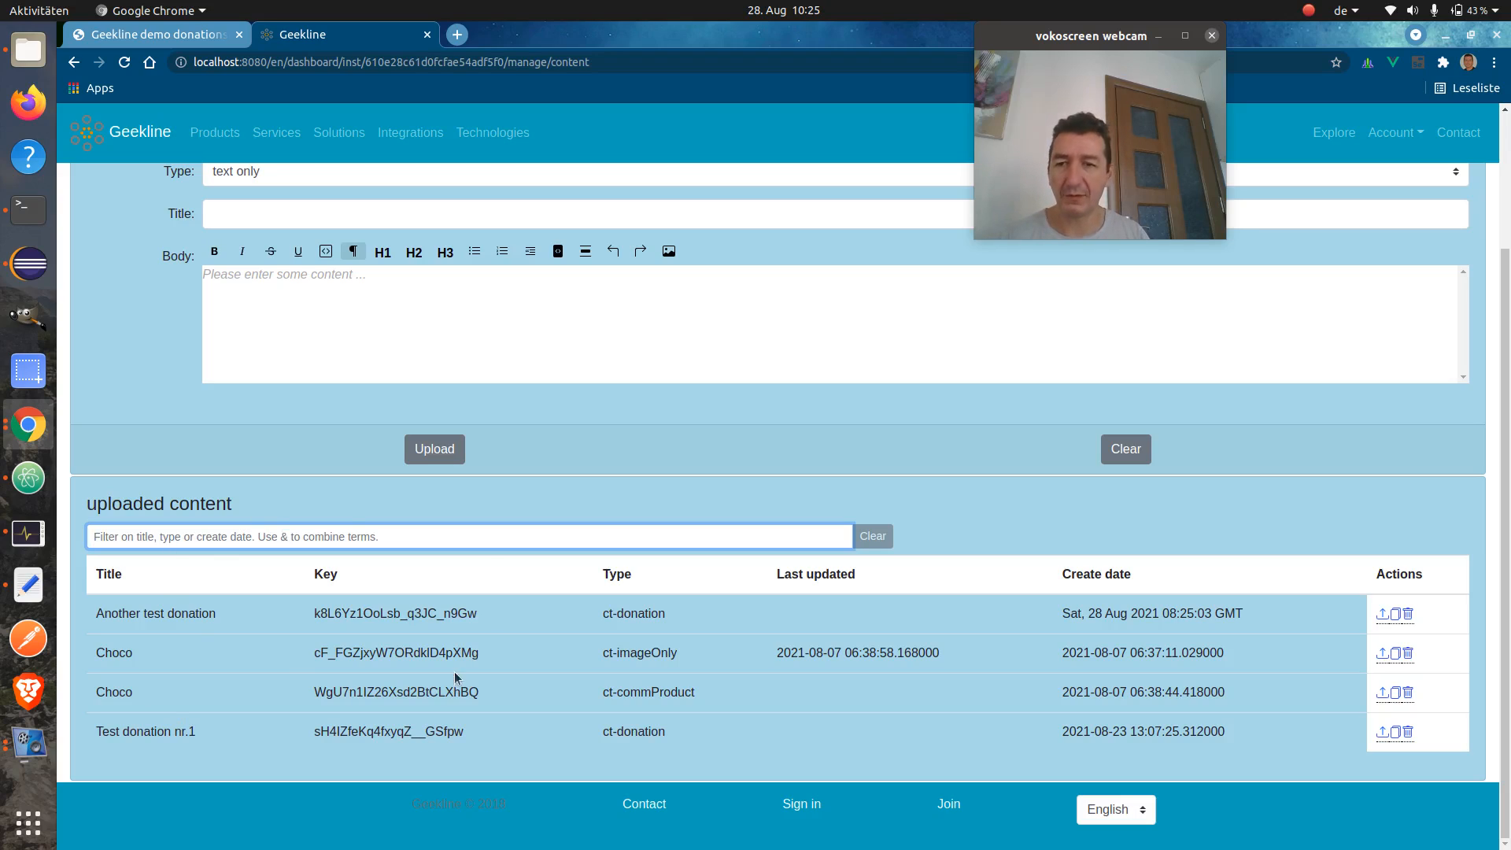
Try the filters 'dona&Ano' and 'dona&23', clear the filter, and edit Another test donation
text(dona)
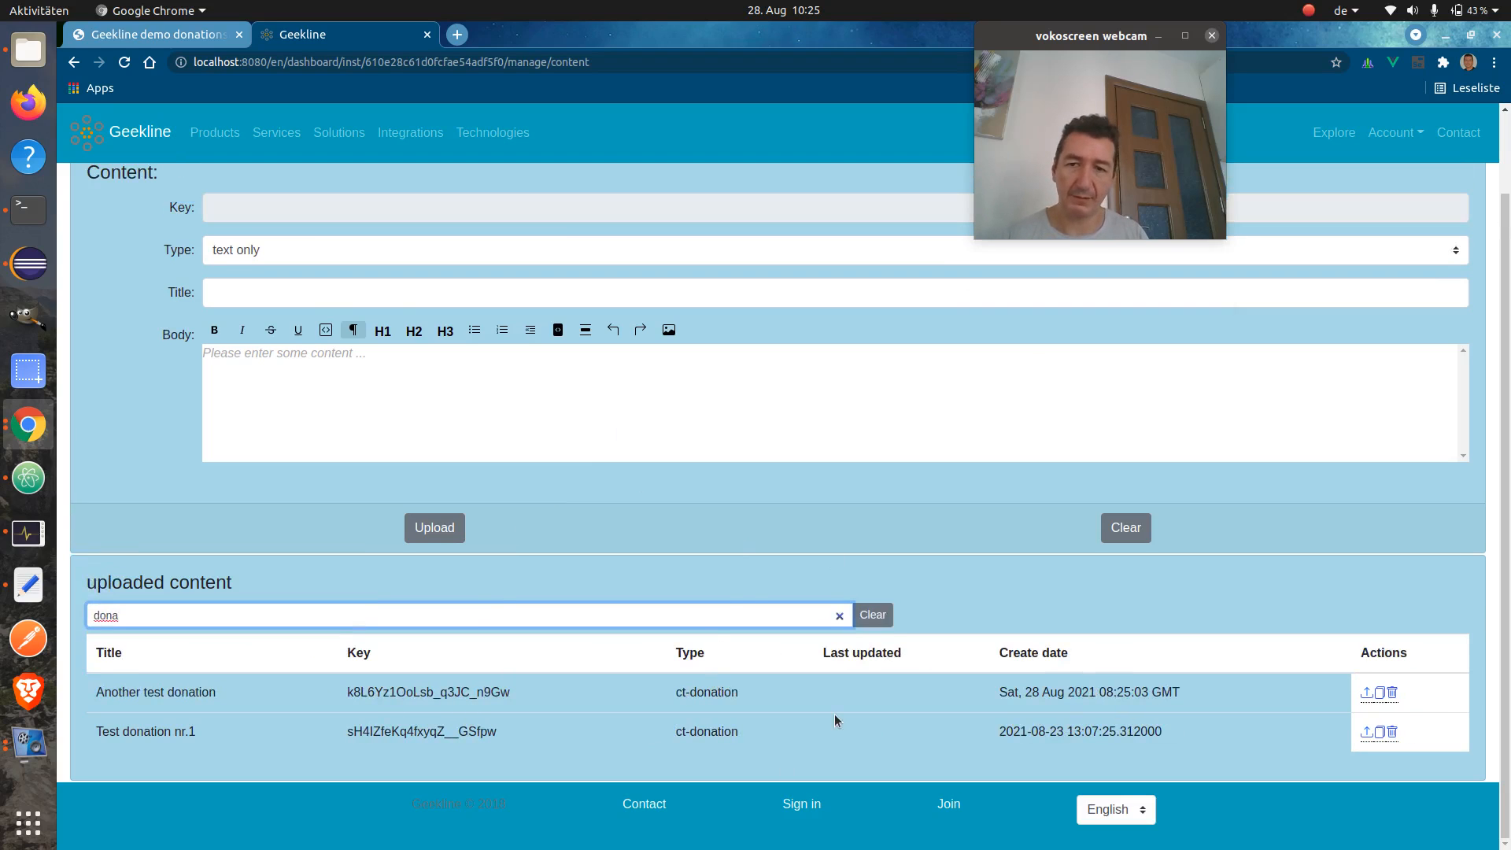
text(&)
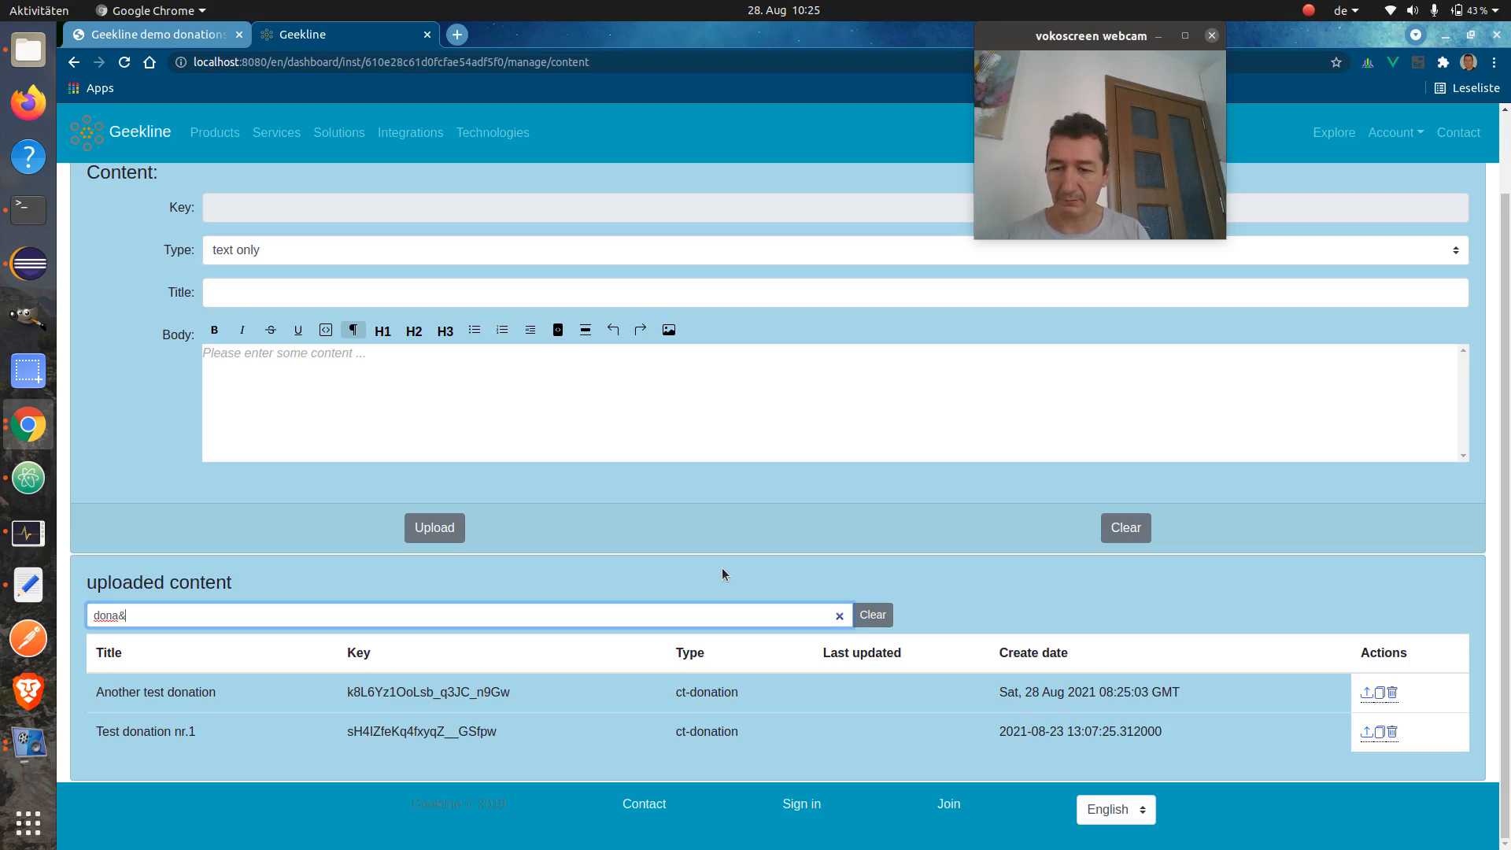
text(Ano)
key(BackSpace)
key(BackSpace)
key(BackSpace)
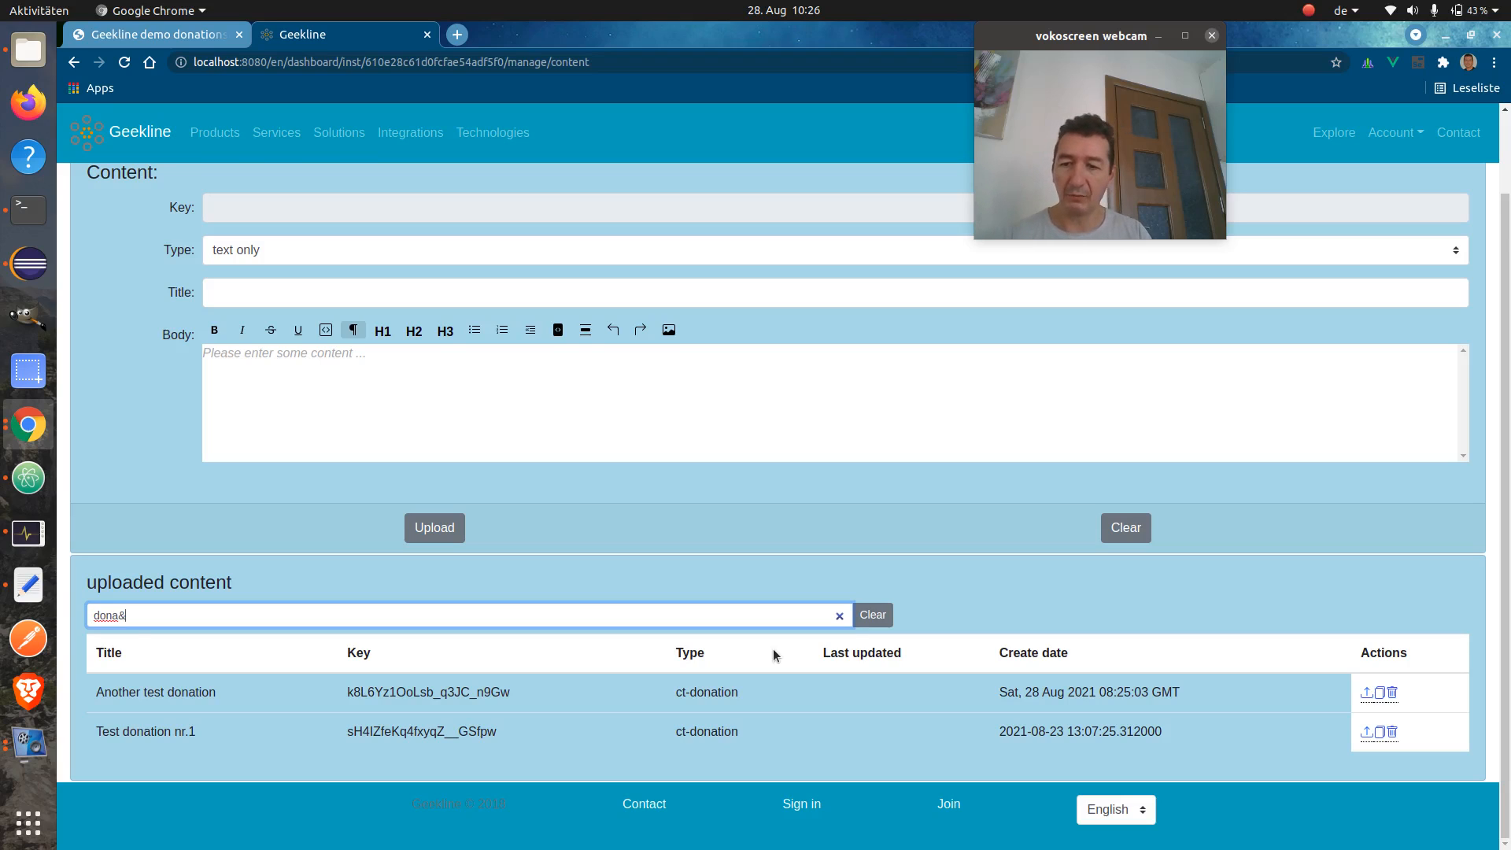
text(23)
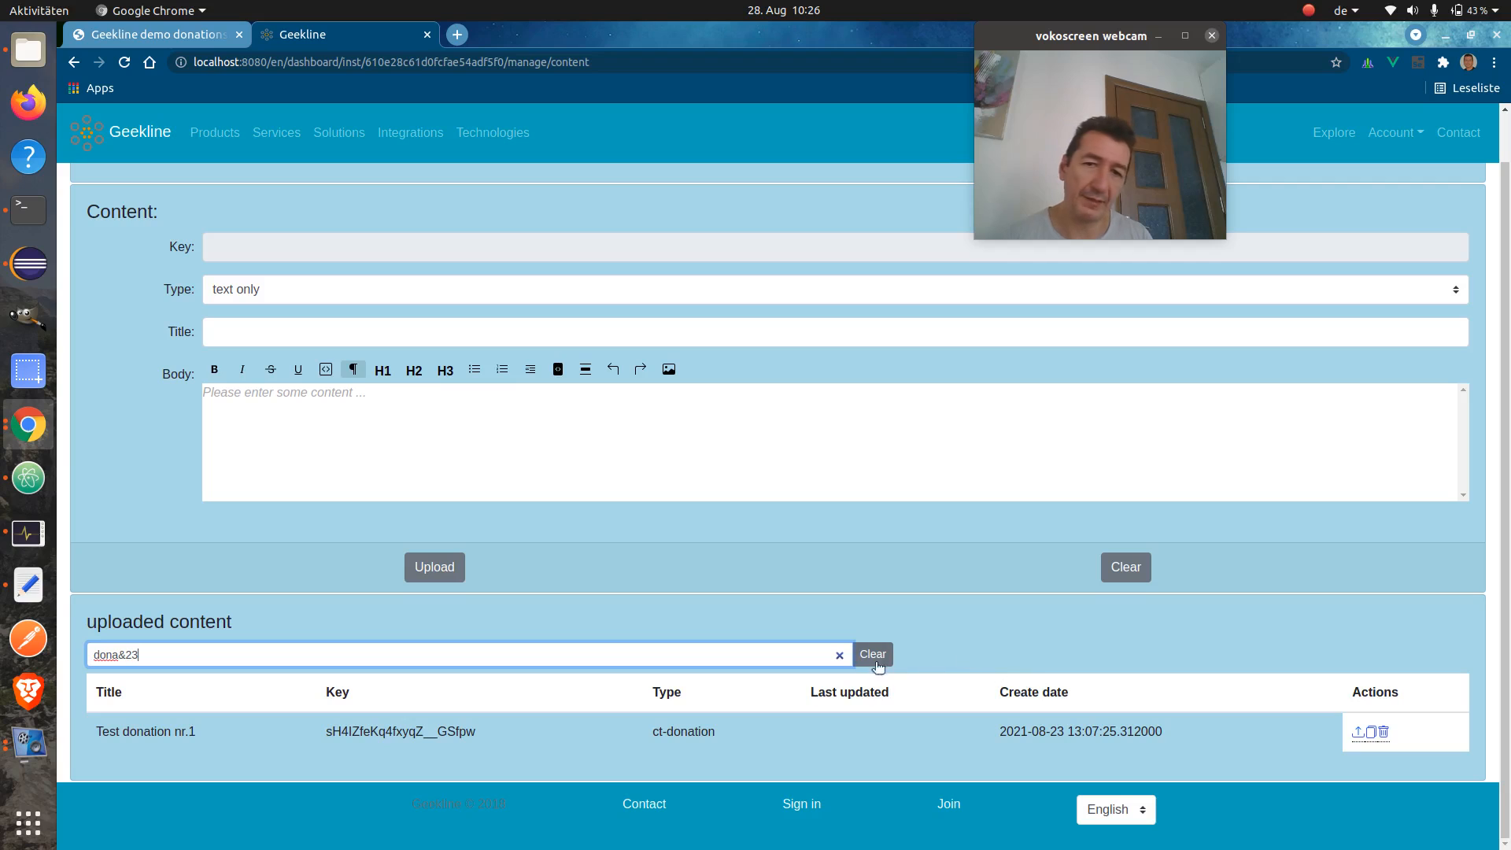
click(840, 658)
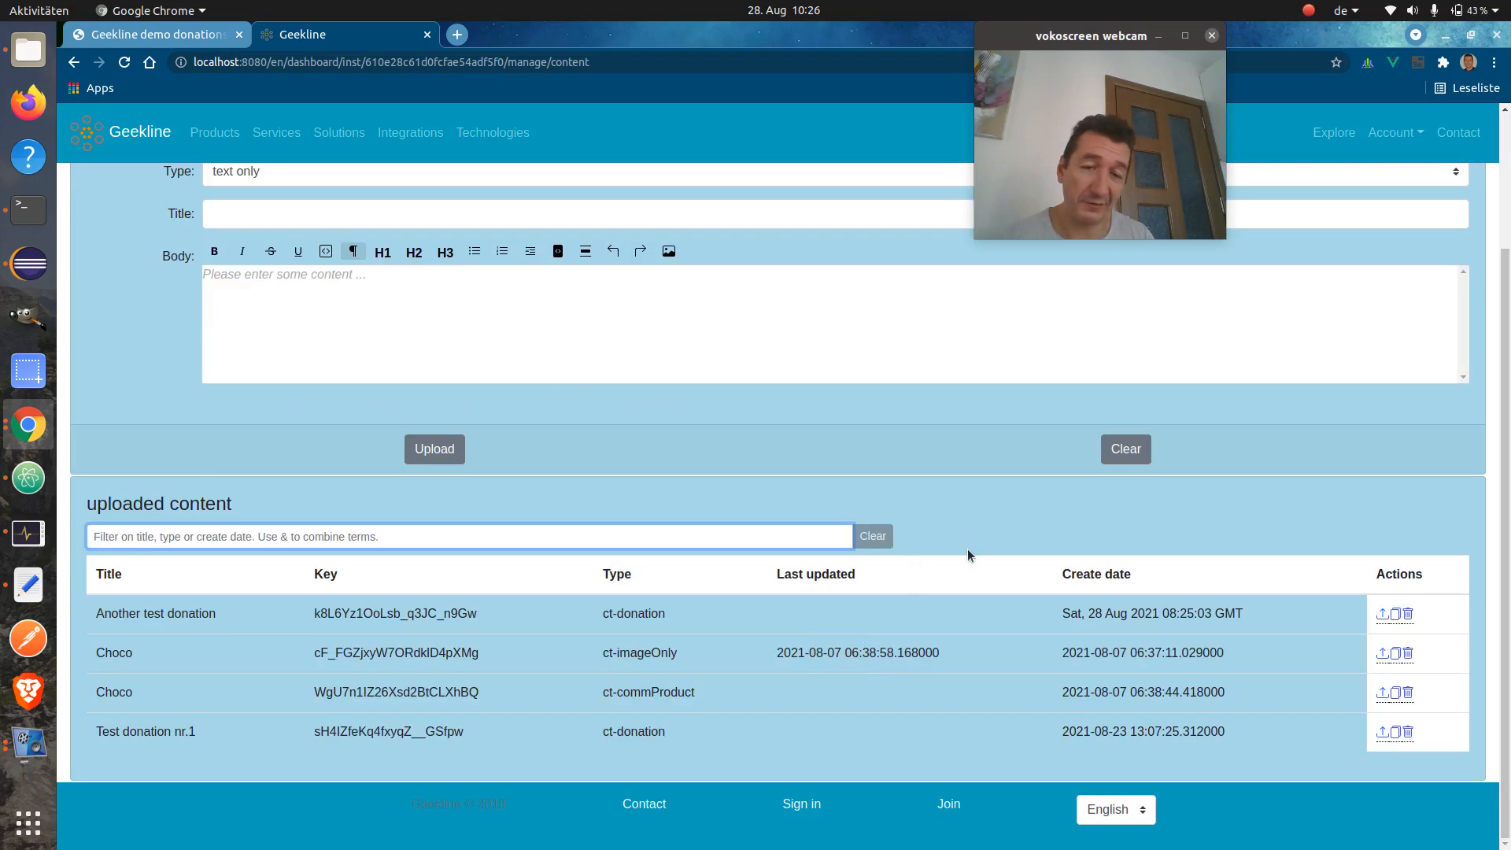
click(1382, 614)
Copy Another test donation's content key and return to the demo donations blog tab
scroll(1124, 592, up, 2)
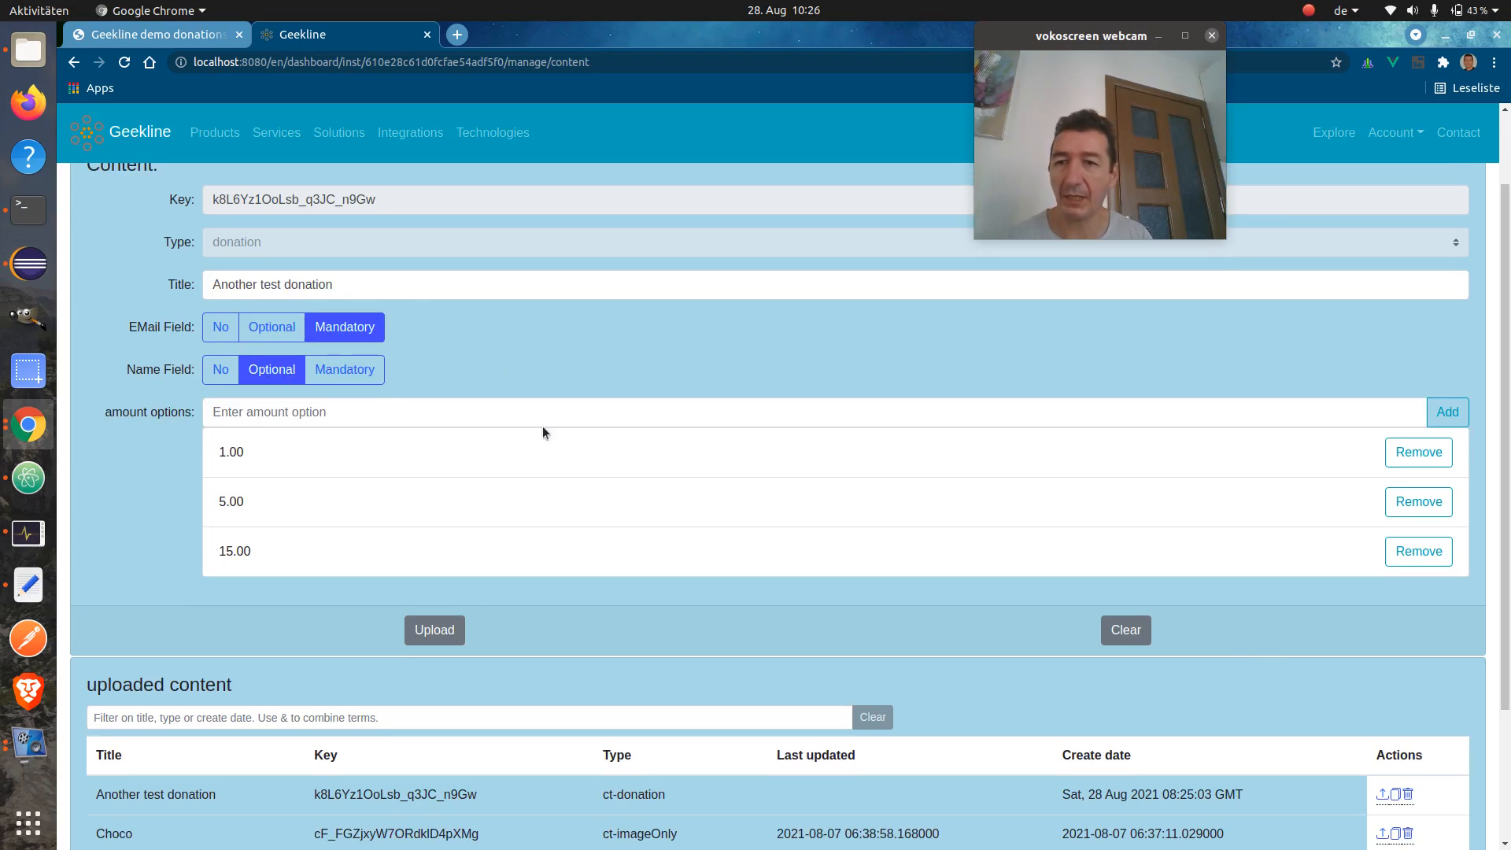
scroll(960, 616, down, 4)
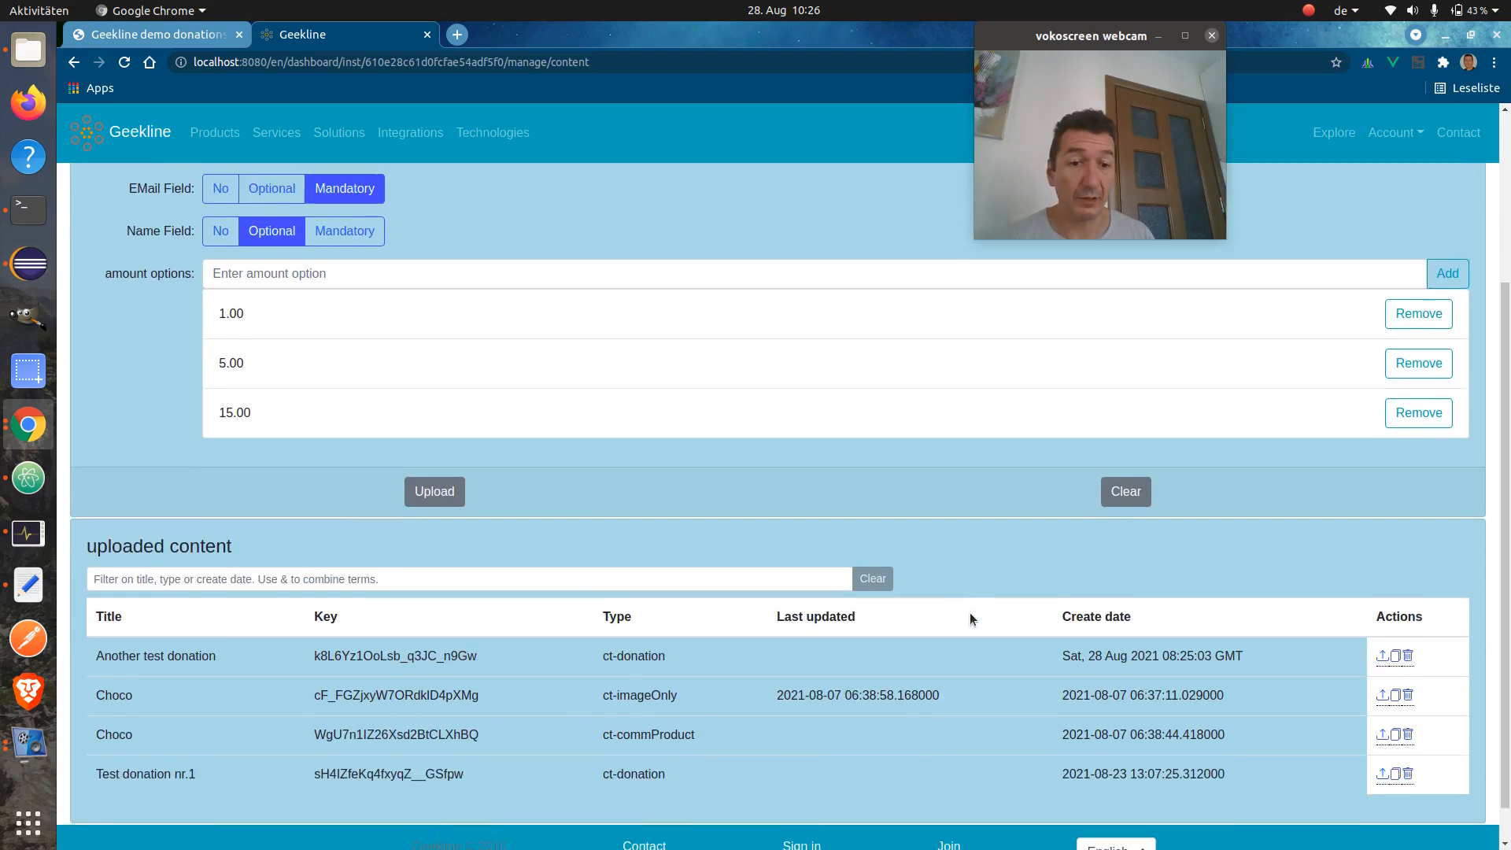
click(1396, 654)
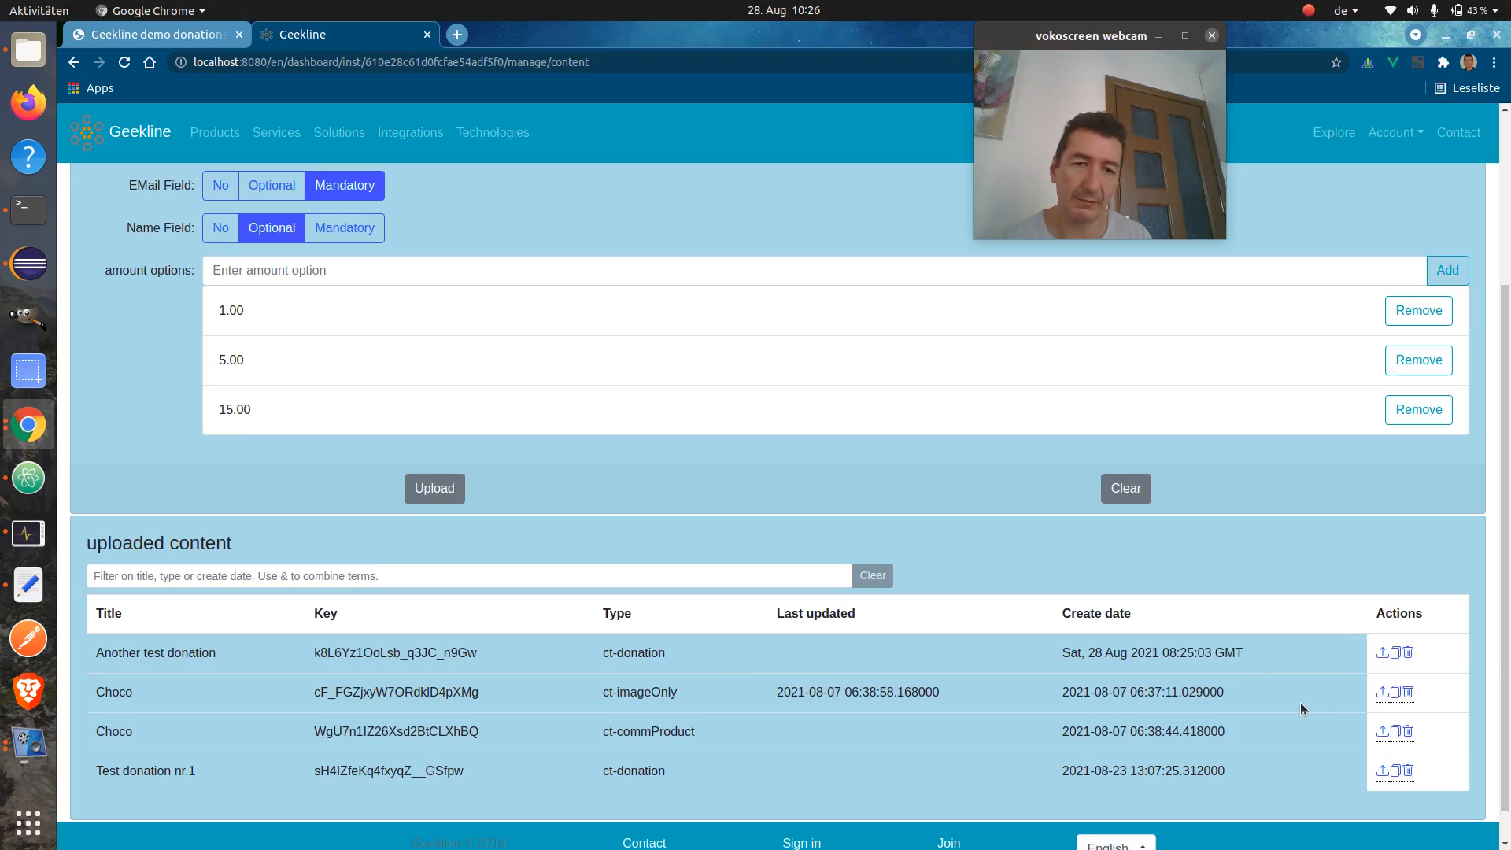
double_click(416, 692)
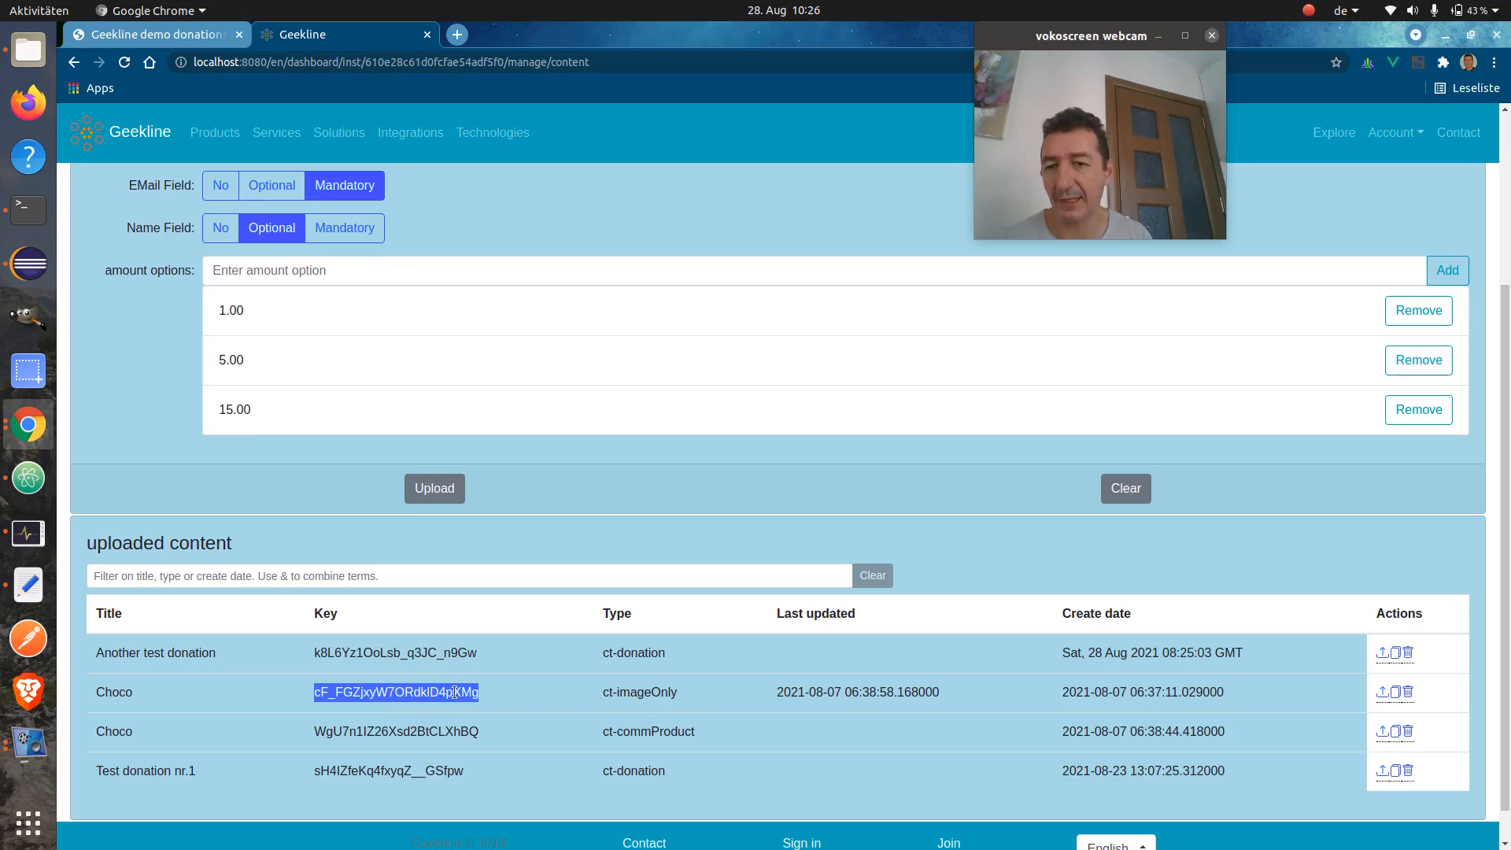
click(536, 693)
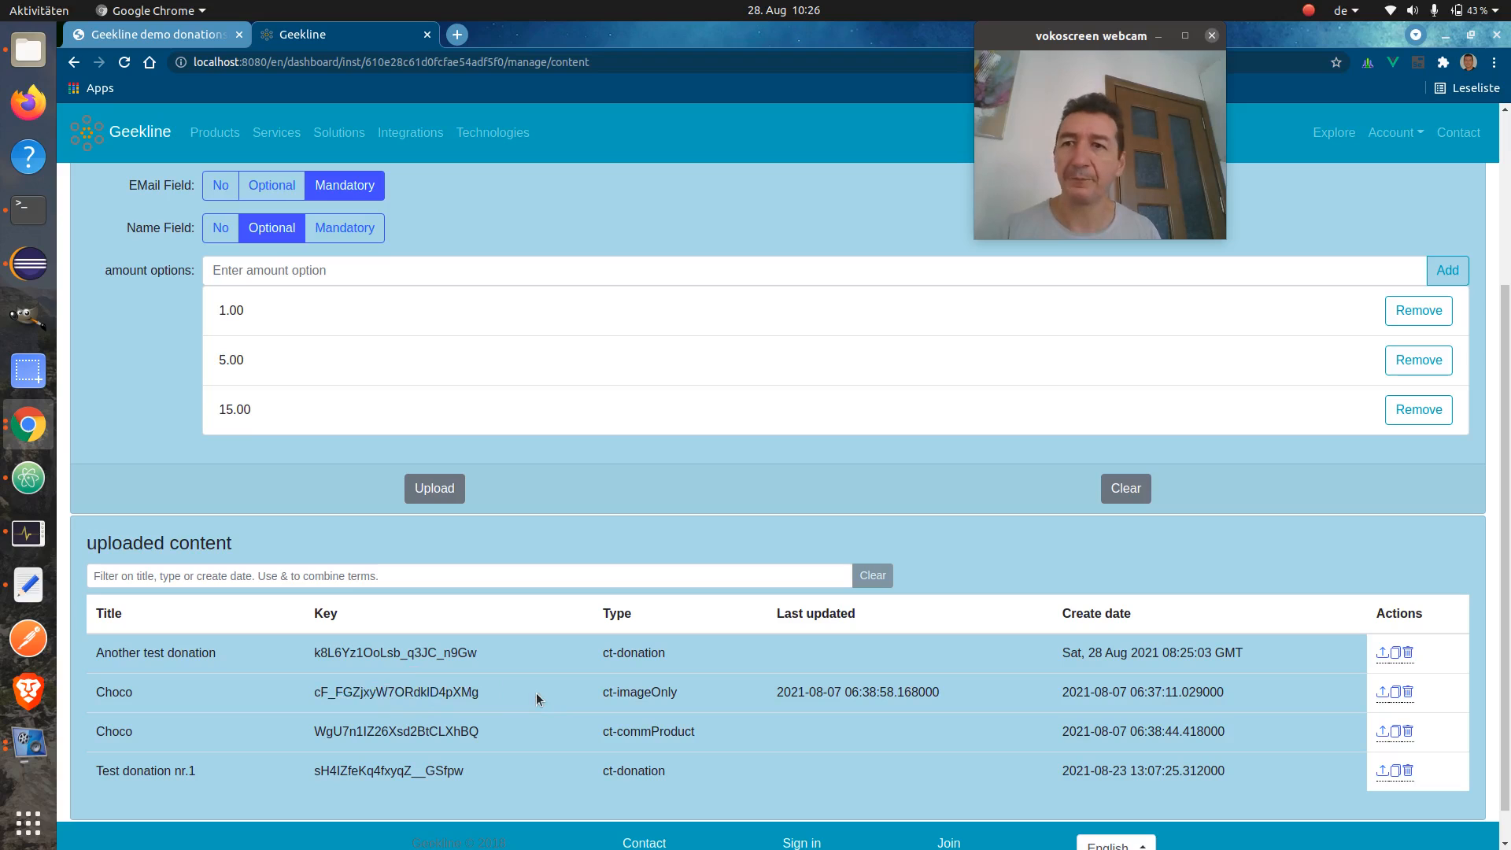
click(180, 34)
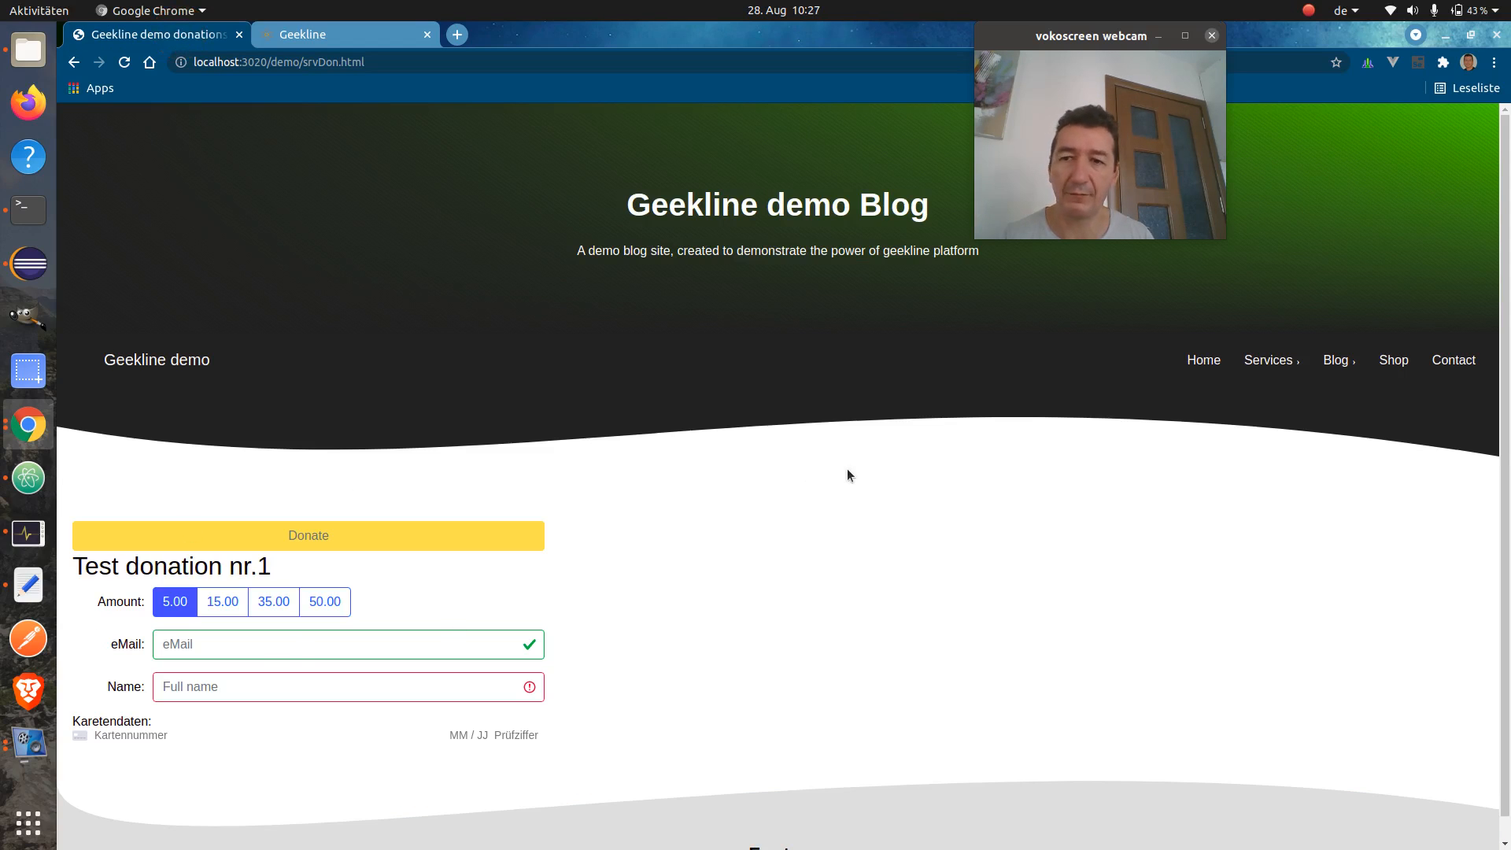
key(alt+Tab)
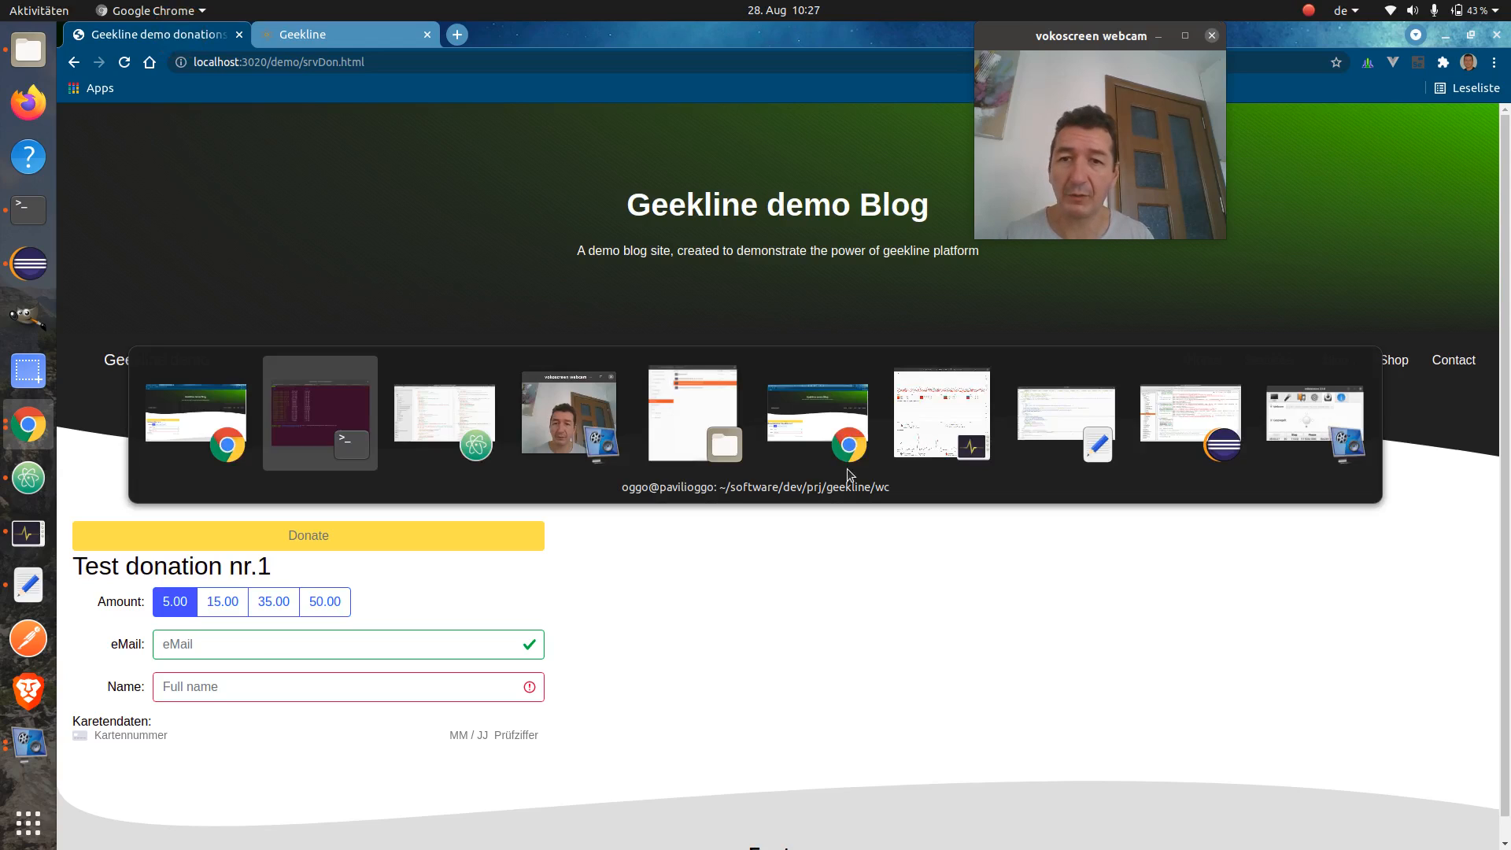
Paste Another test donation's key as line 175's content-key in srvDon.html and save the file
key(alt+Tab)
key(alt+Tab)
key(alt+Tab)
key(alt+Tab)
key(alt+Tab)
key(alt+Tab)
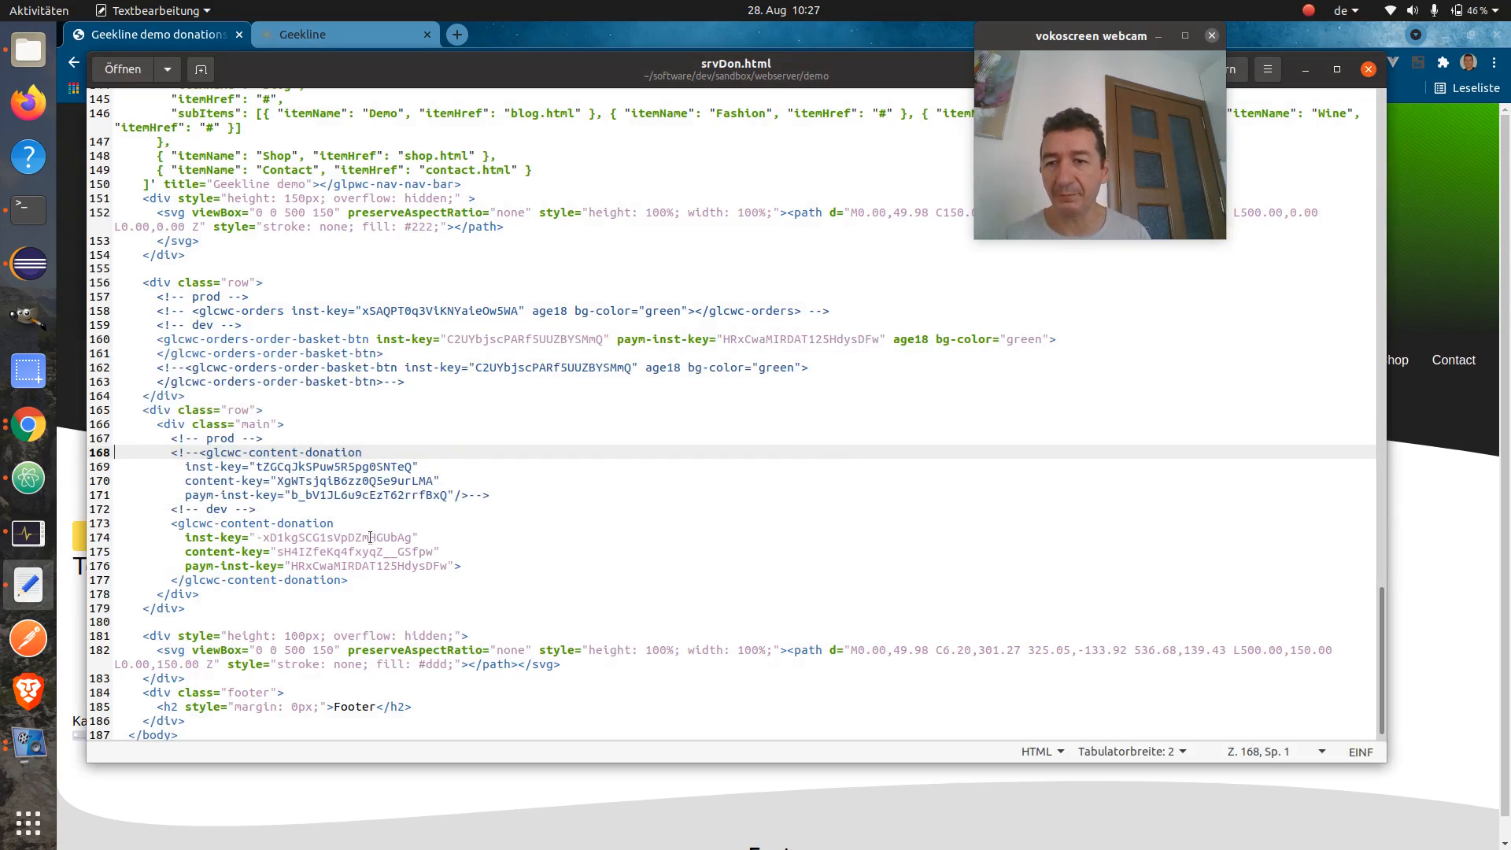
double_click(290, 540)
click(492, 543)
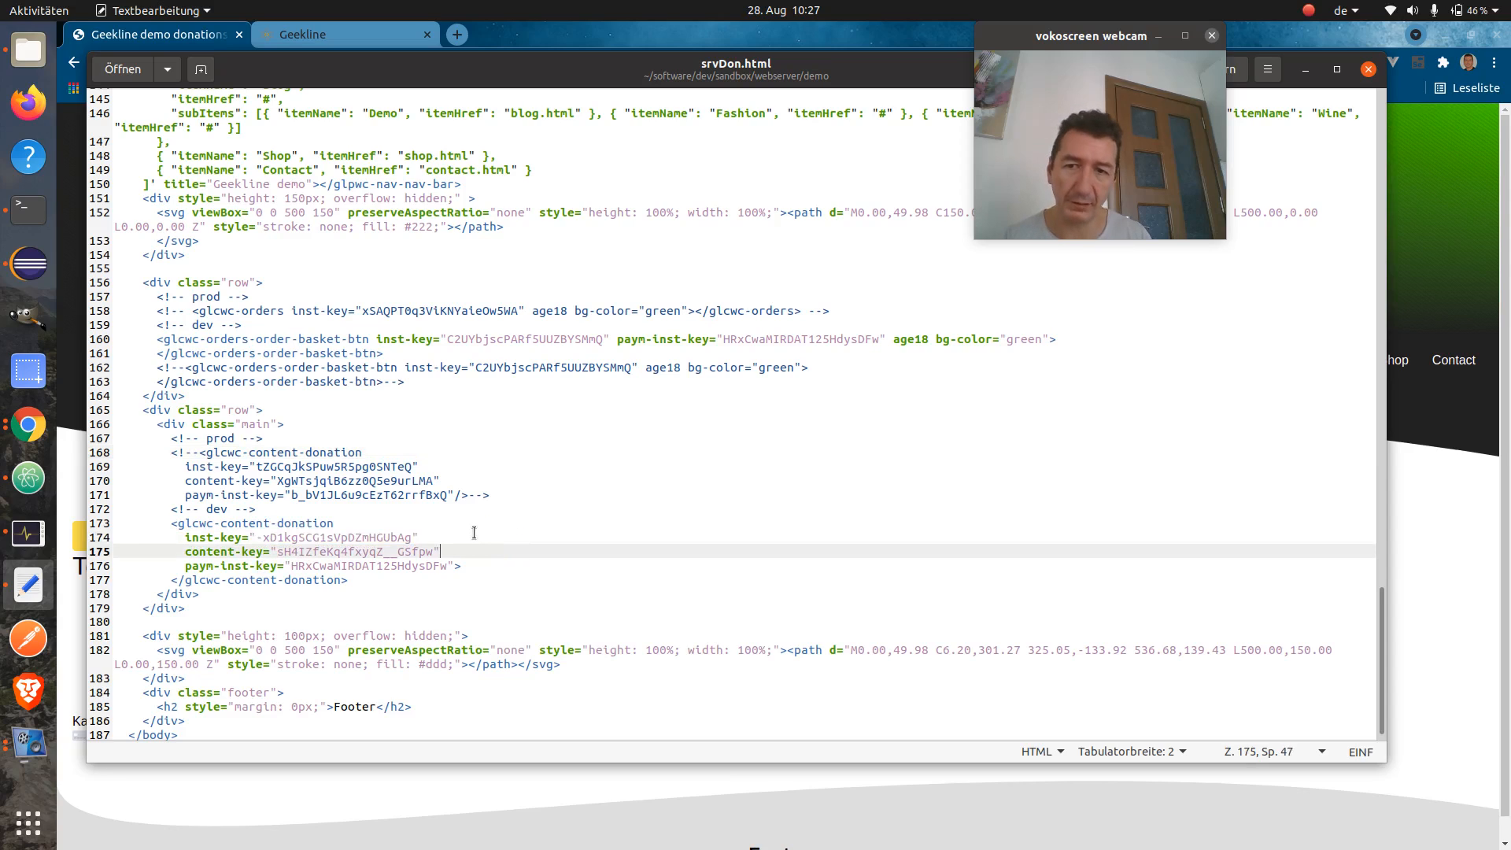
click(474, 533)
click(282, 560)
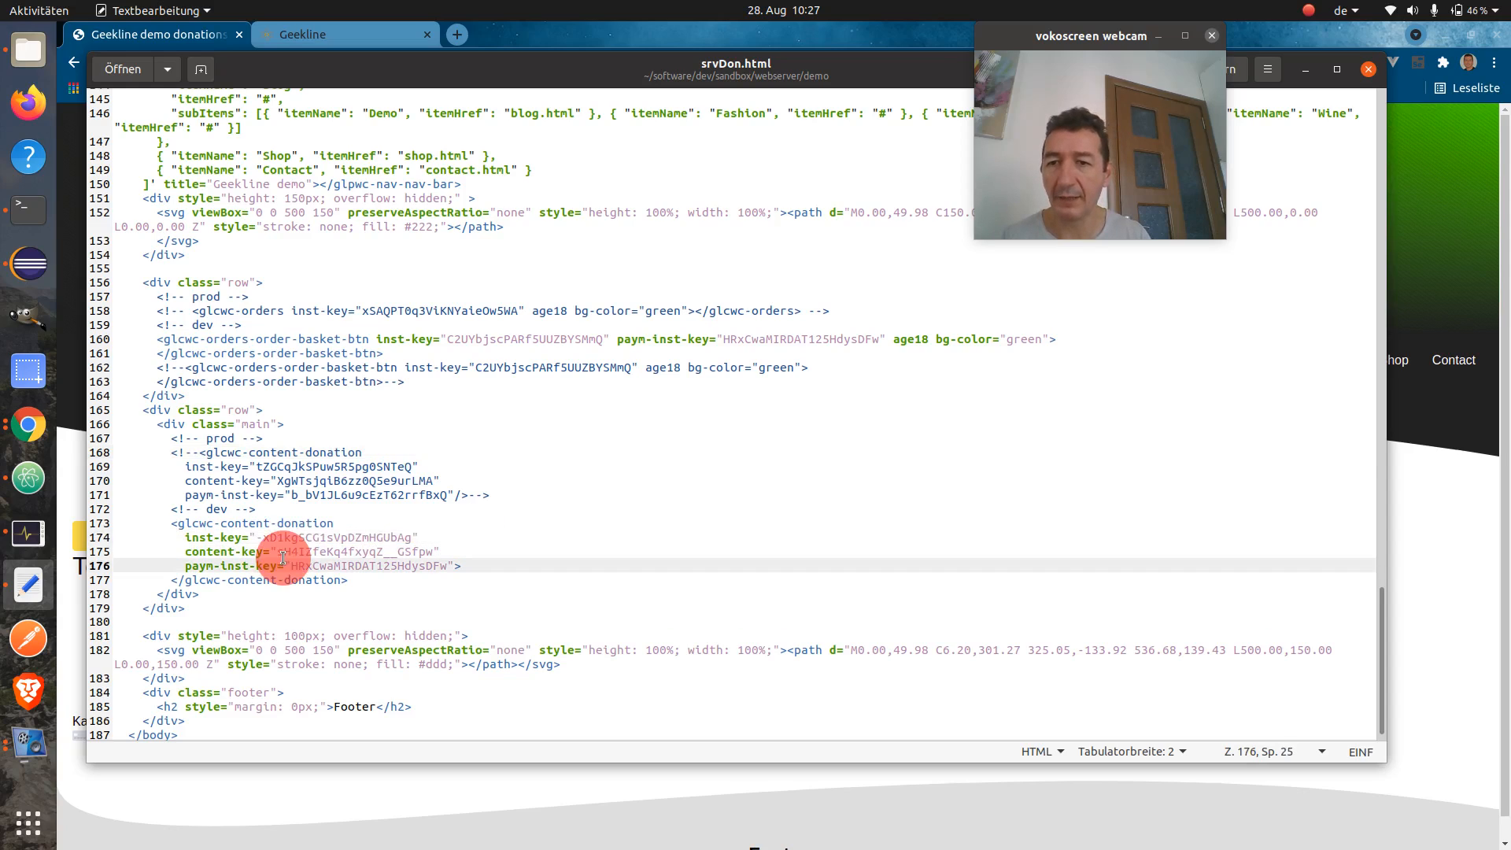
double_click(325, 551)
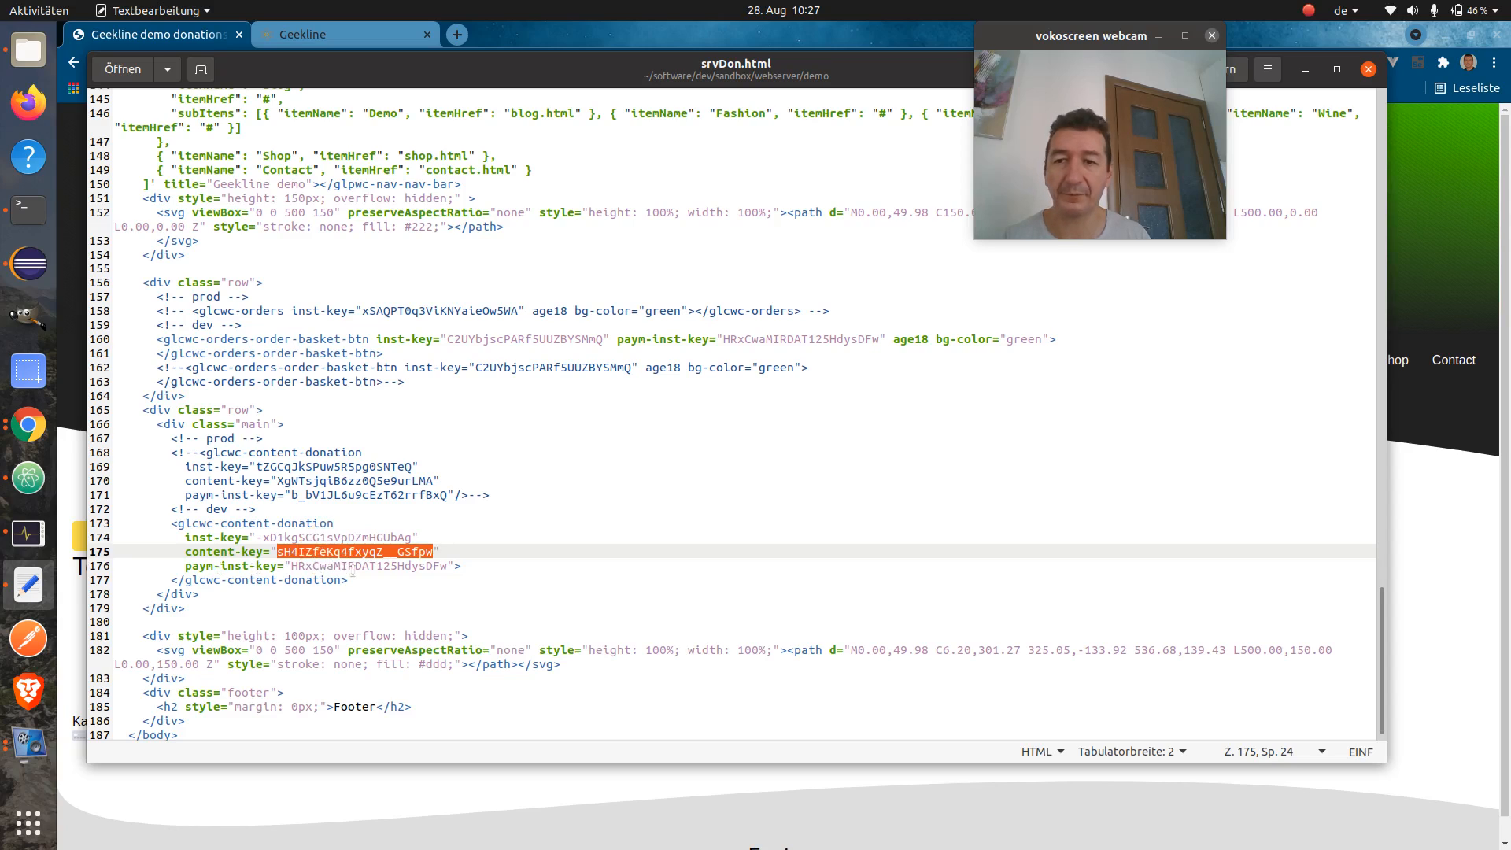
click(475, 552)
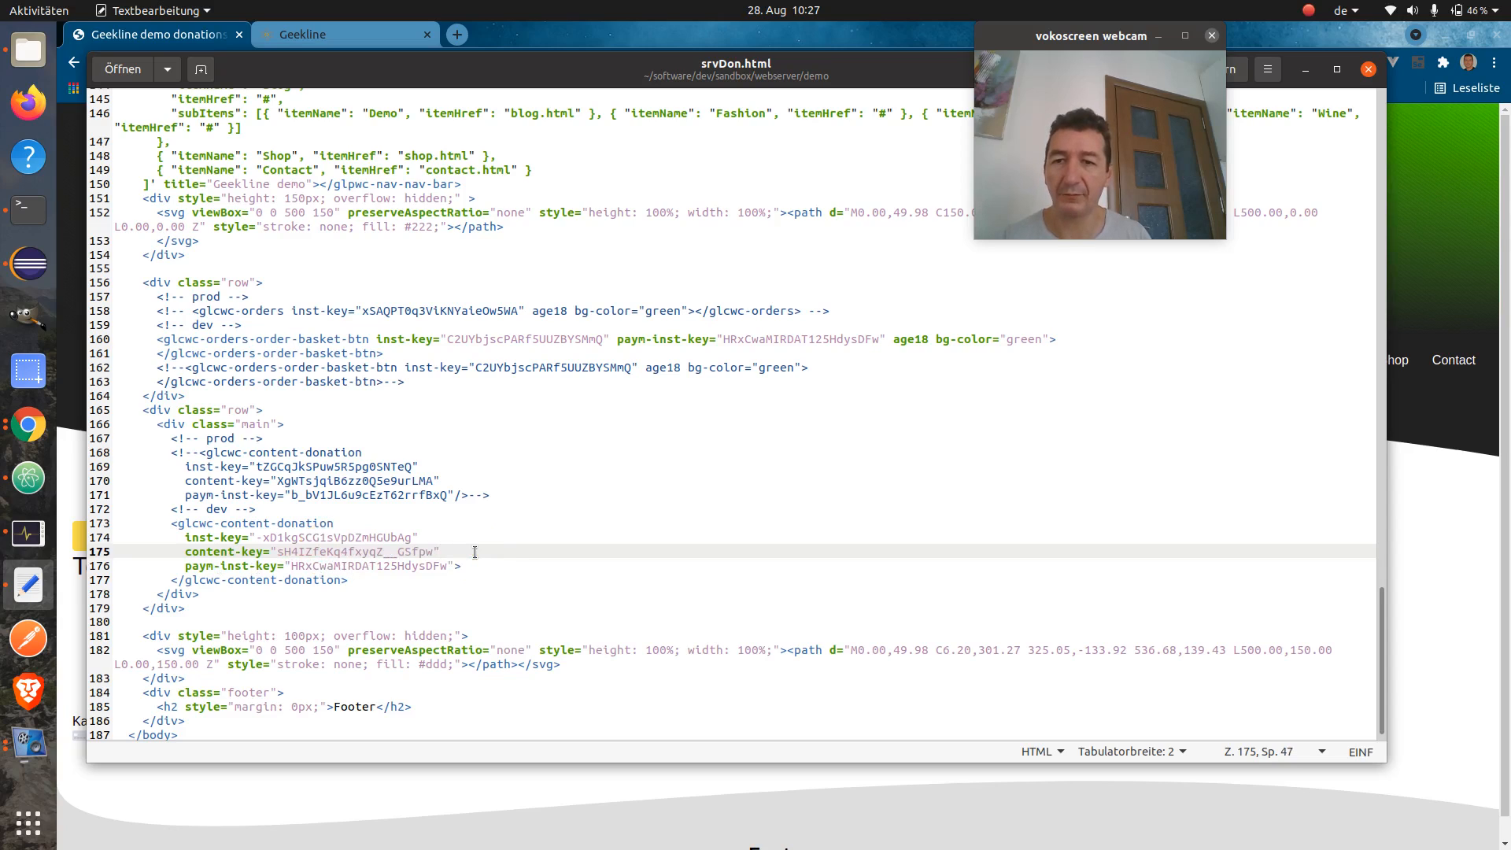
key(ctrl+shift+Left)
key(ctrl+v)
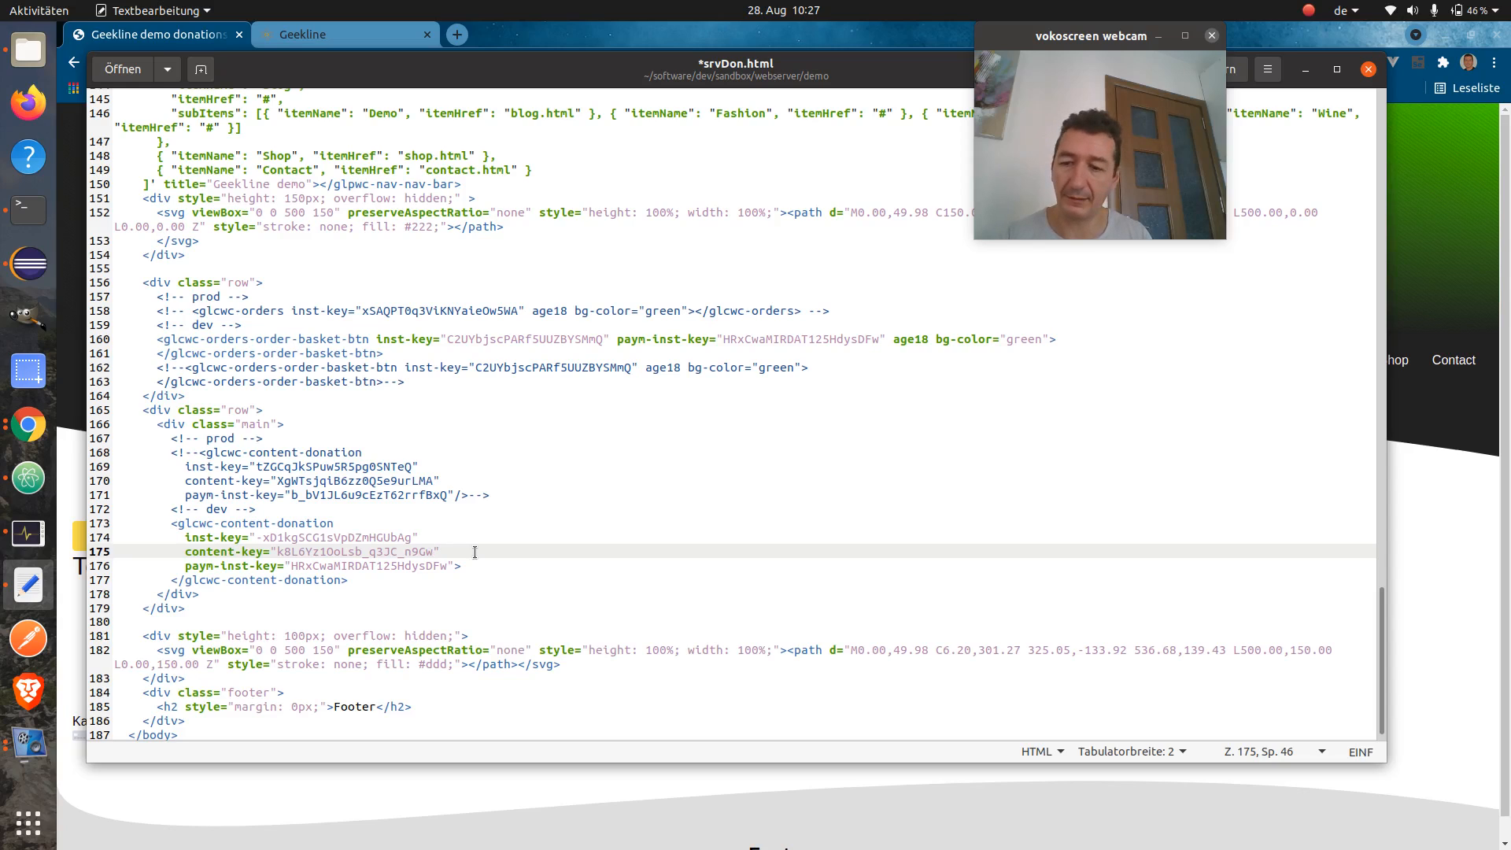
key(ctrl+s)
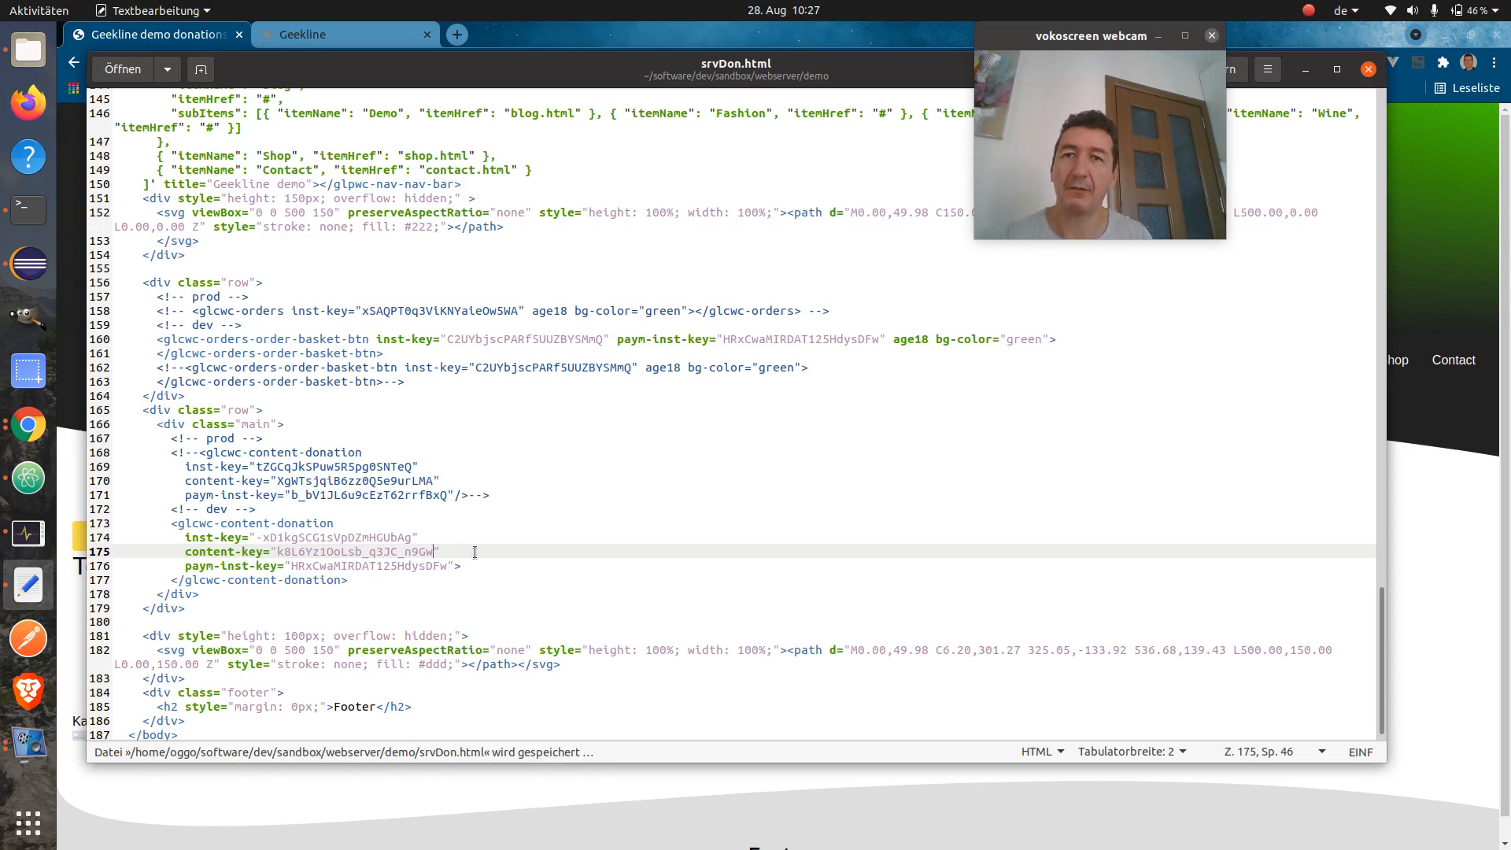
key(alt+Tab)
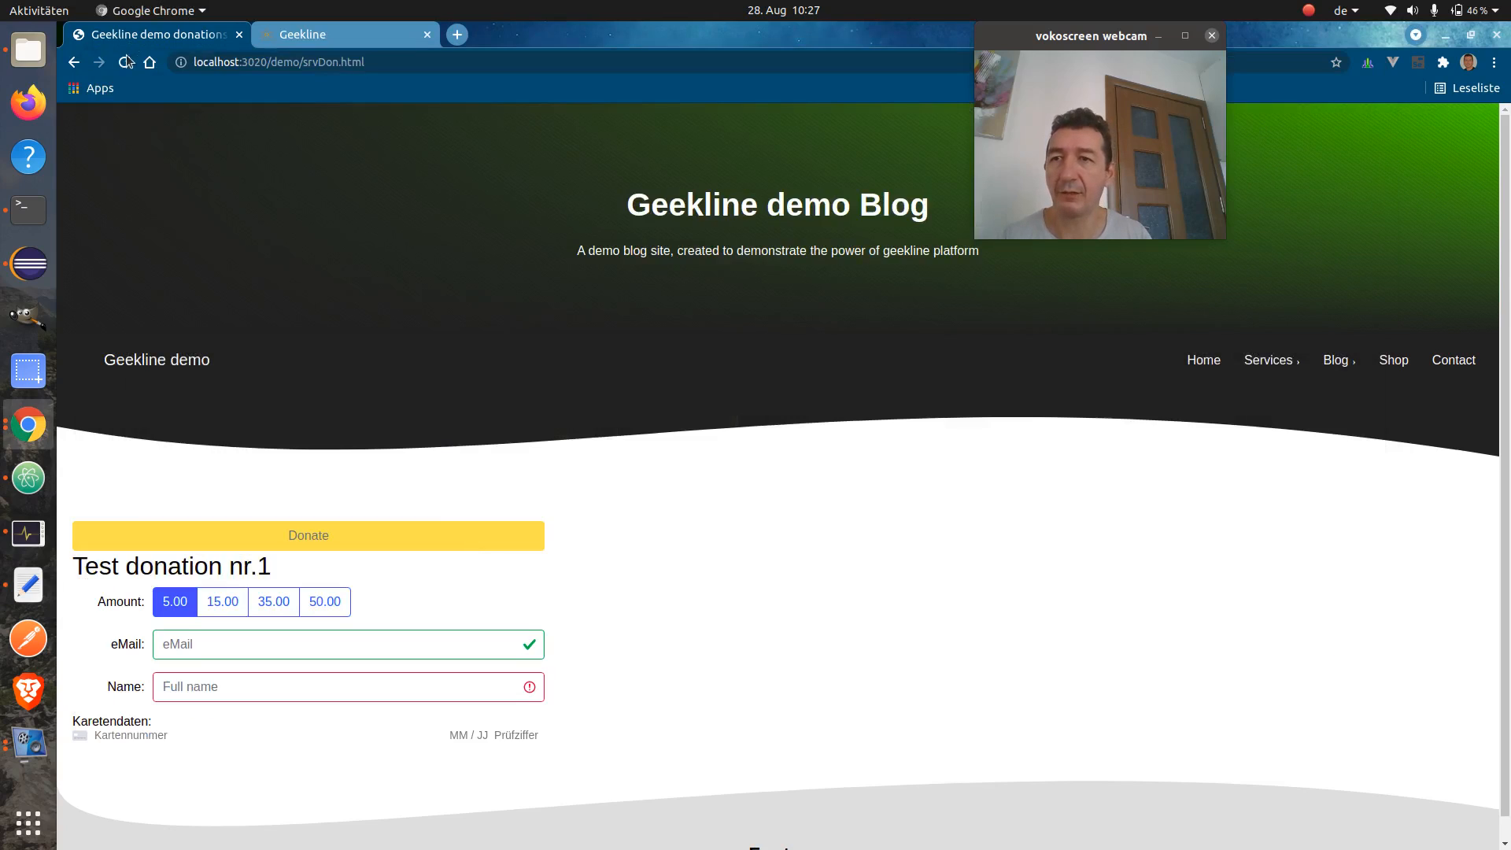
Reload the demo blog to show the Another test donation form and choose the 5.00 amount
click(124, 63)
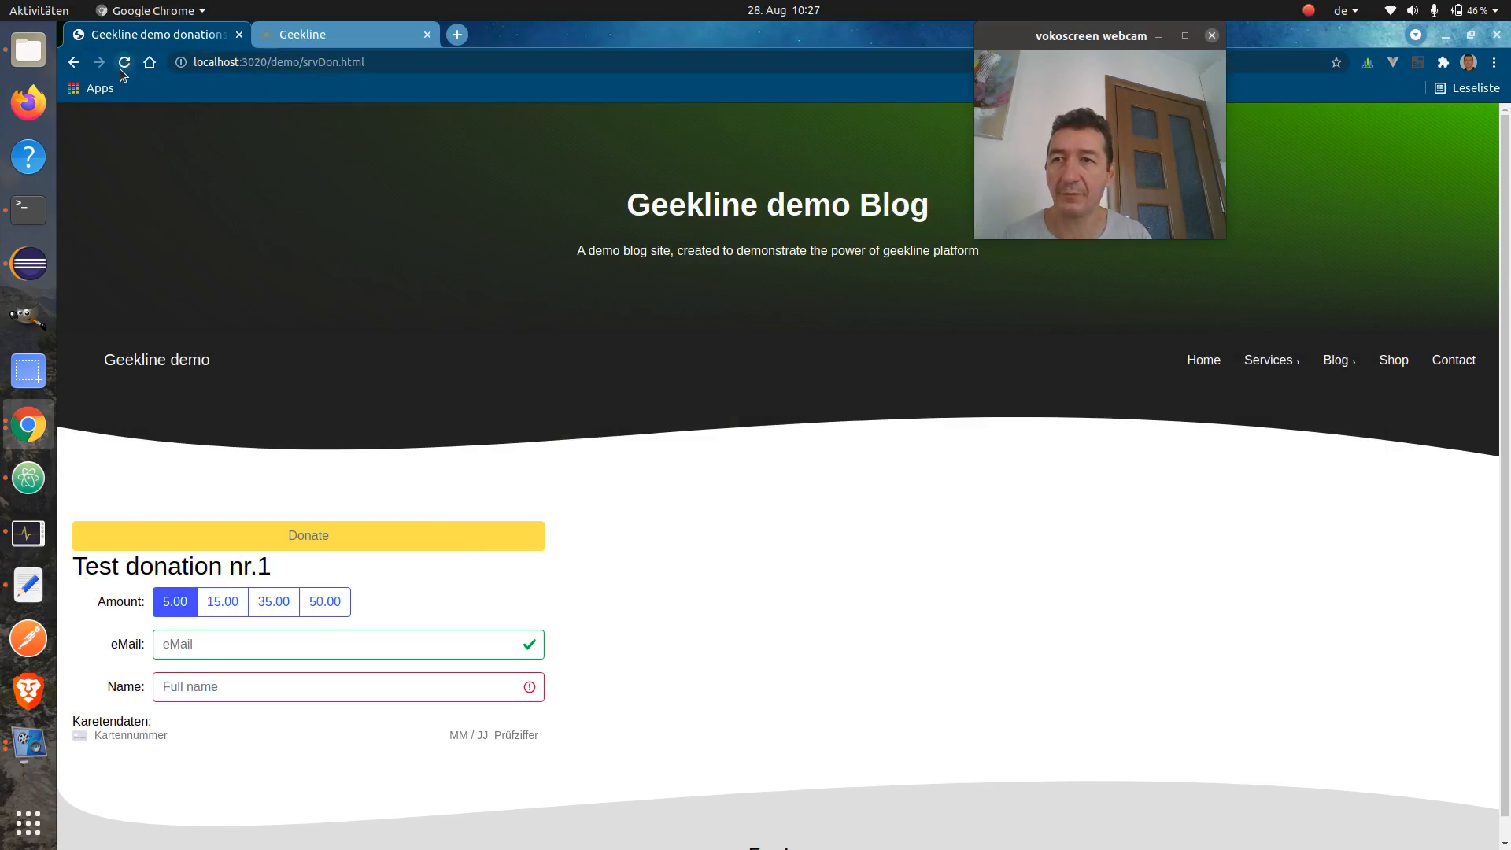
click(123, 68)
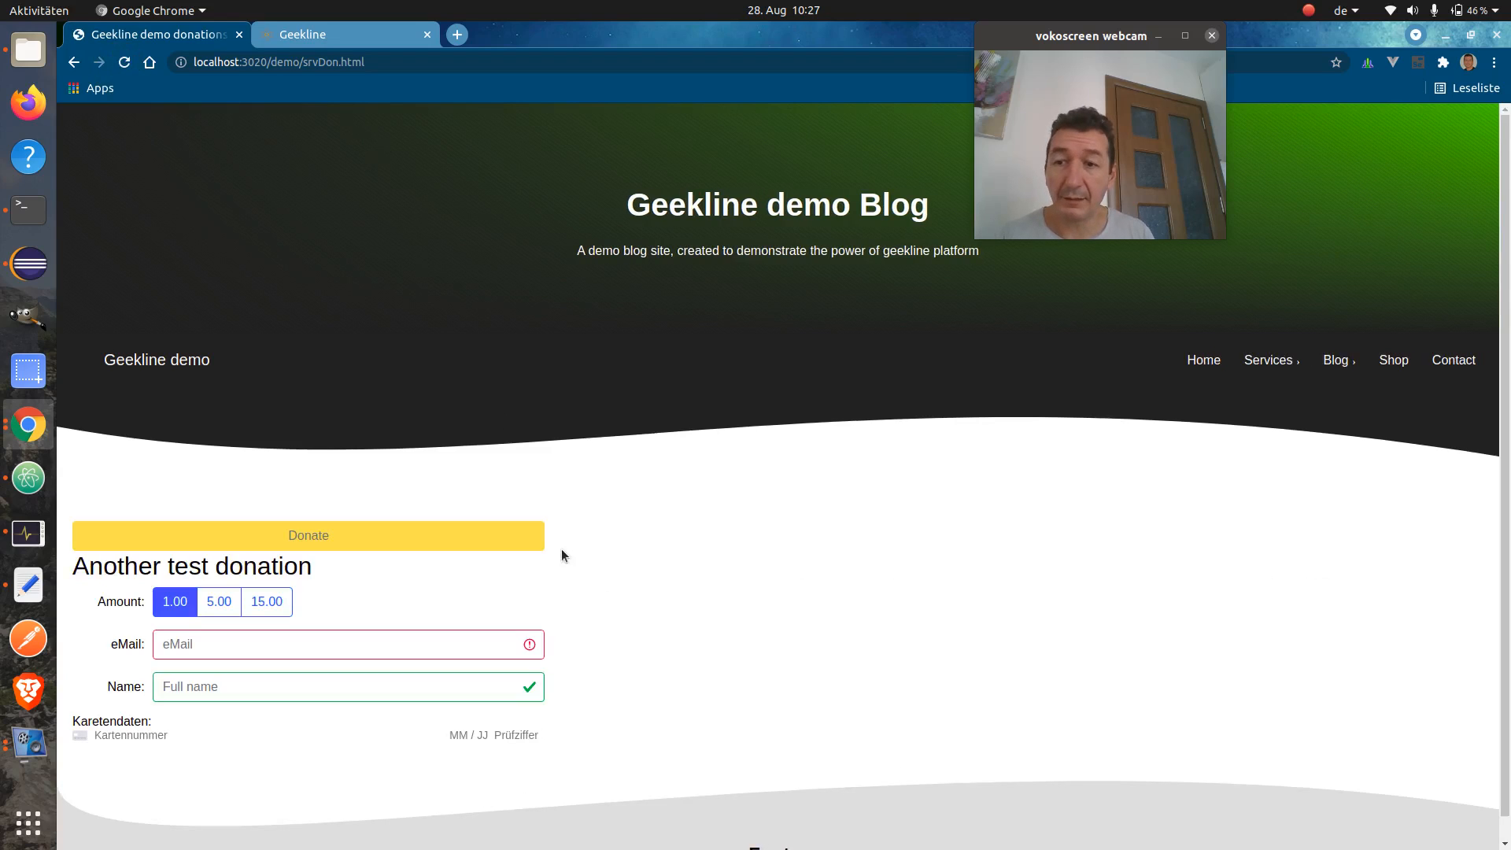
click(318, 640)
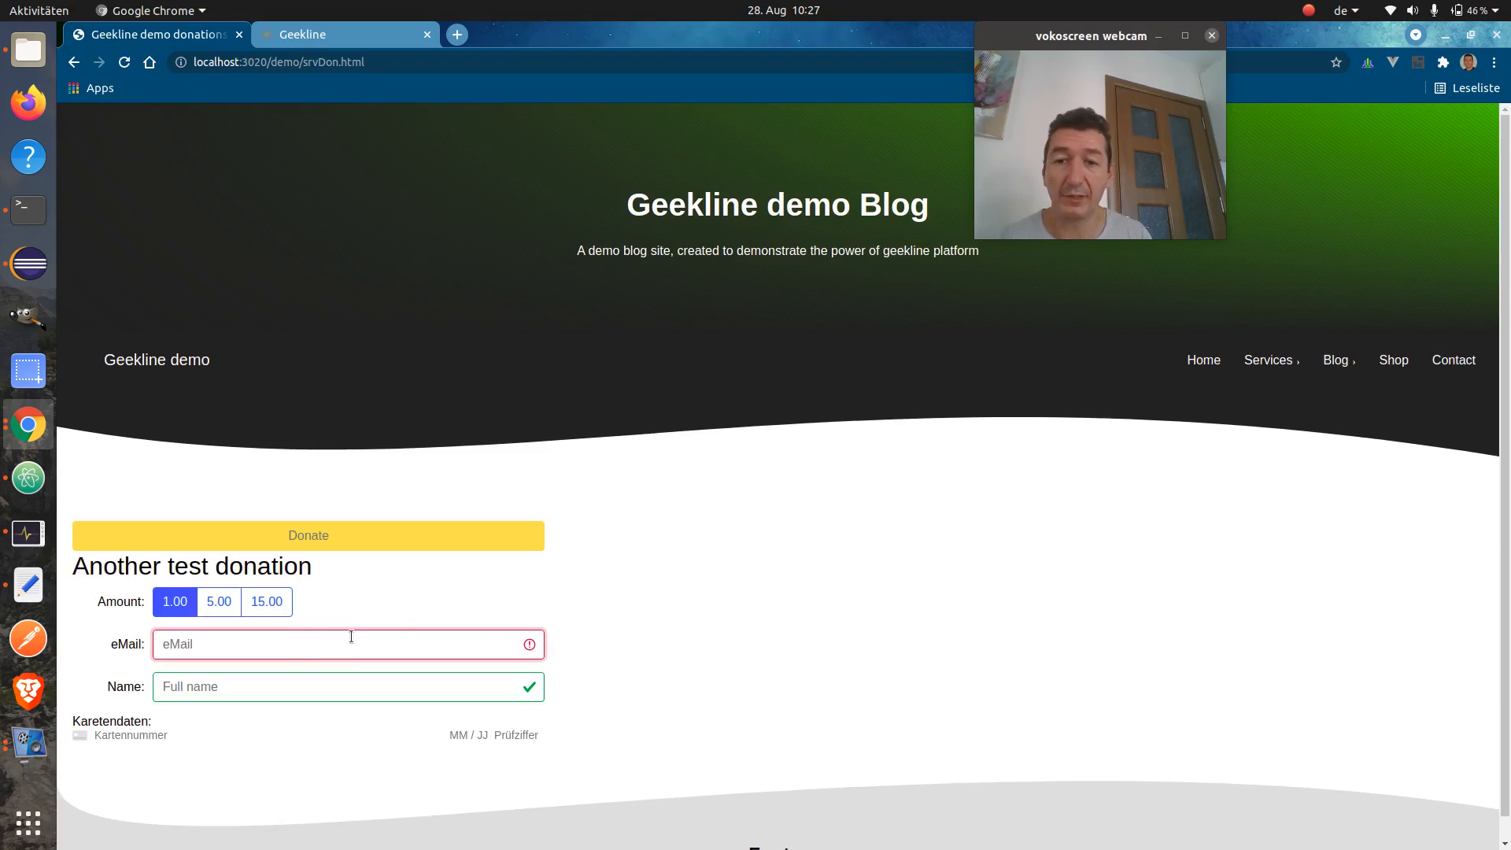
click(363, 686)
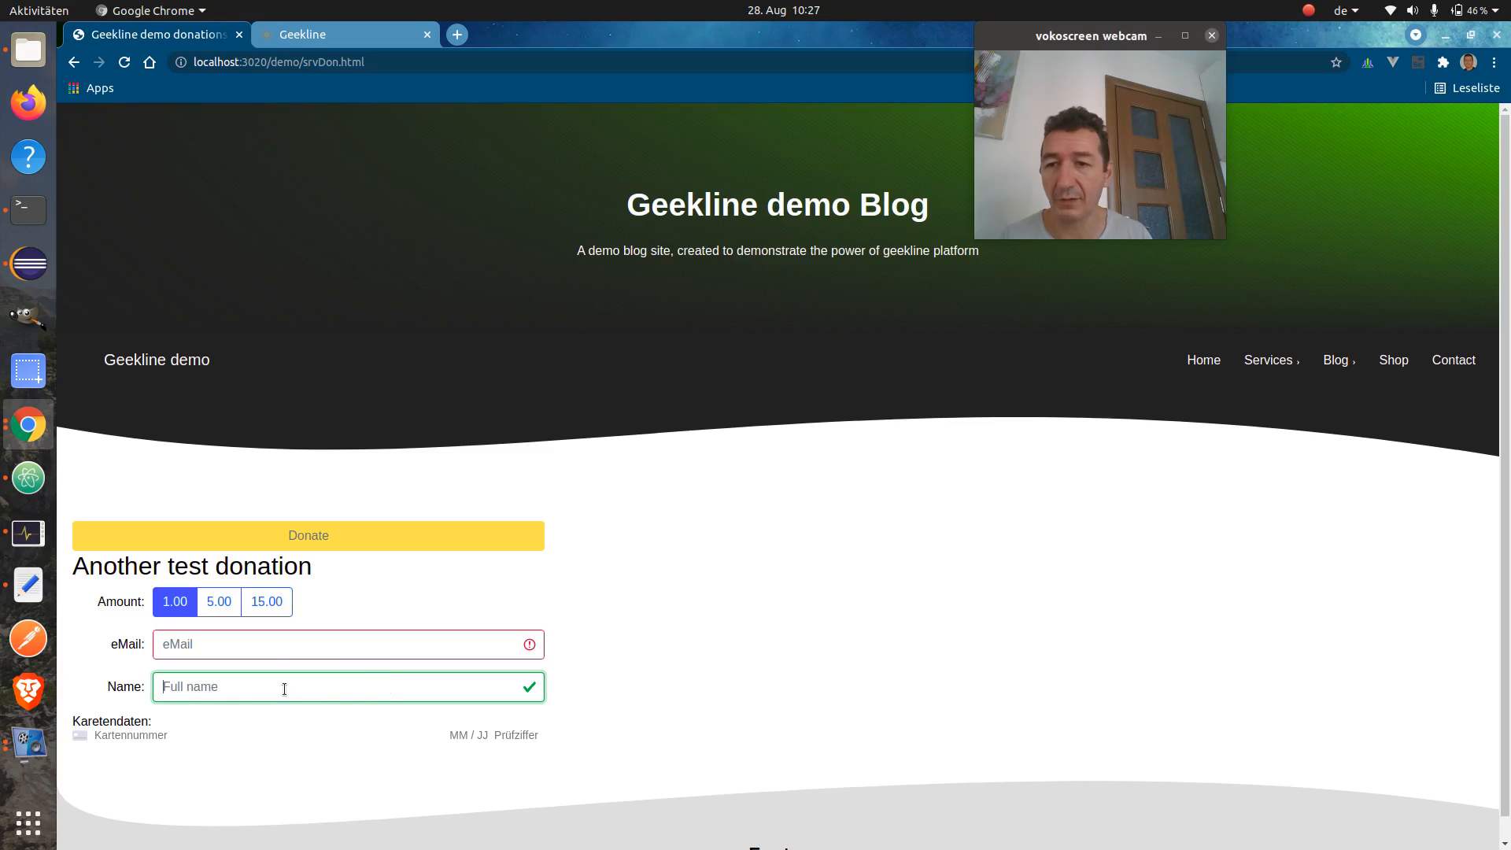
drag(139, 567, 275, 567)
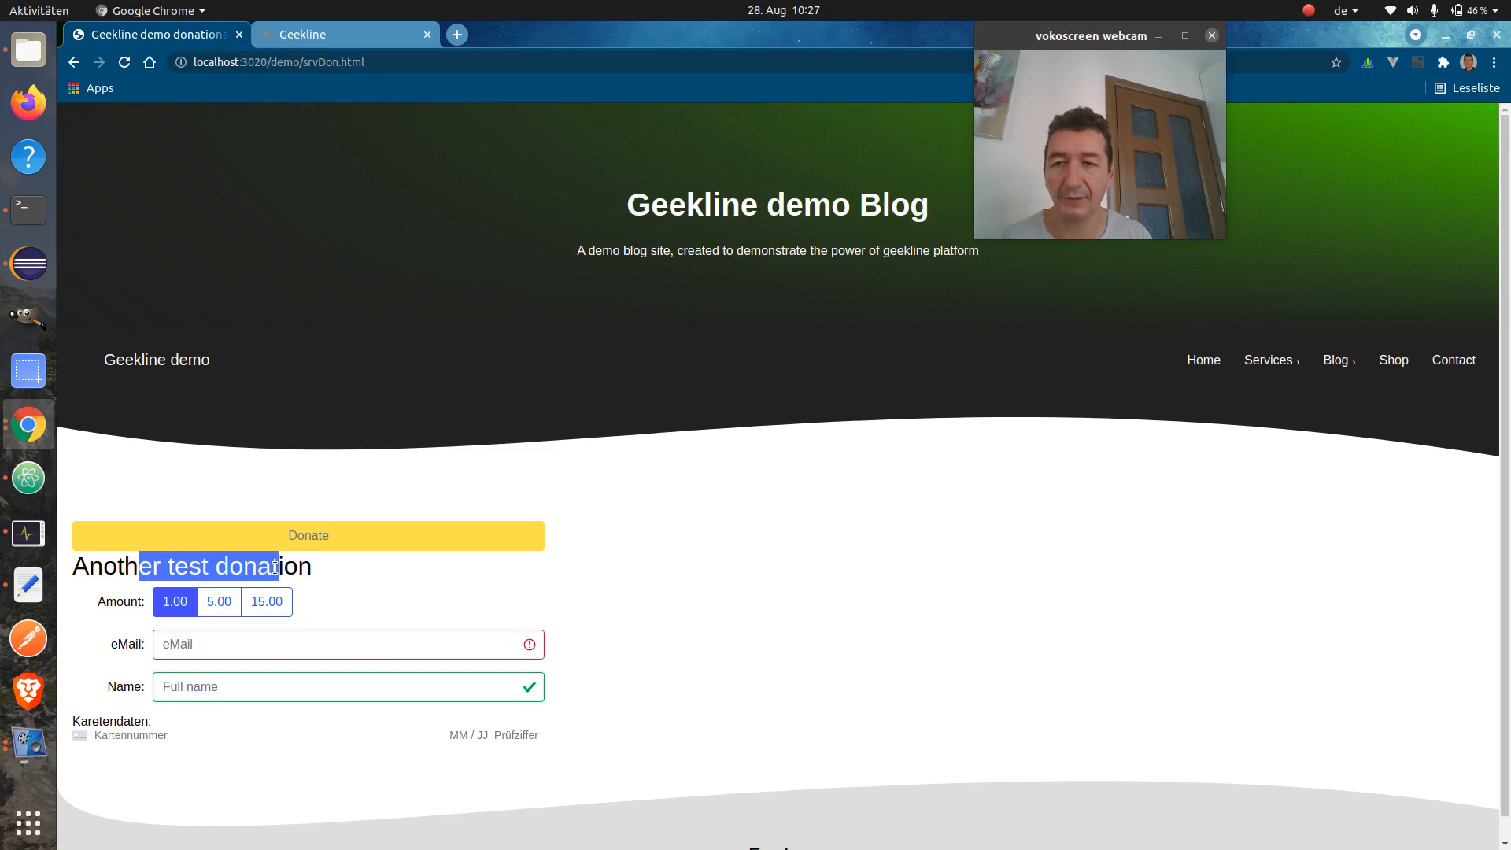
click(350, 568)
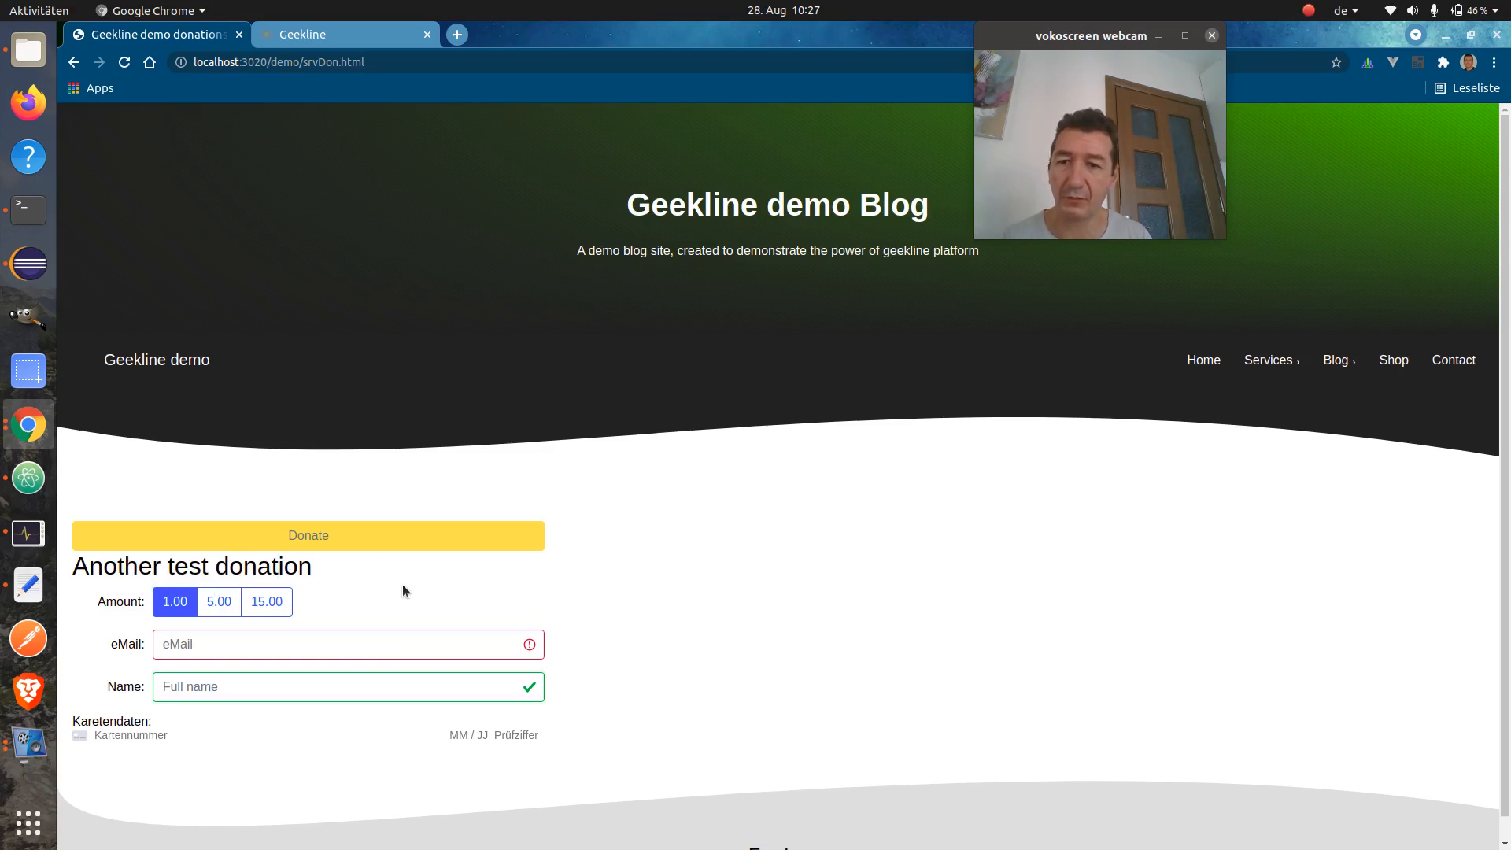
click(218, 602)
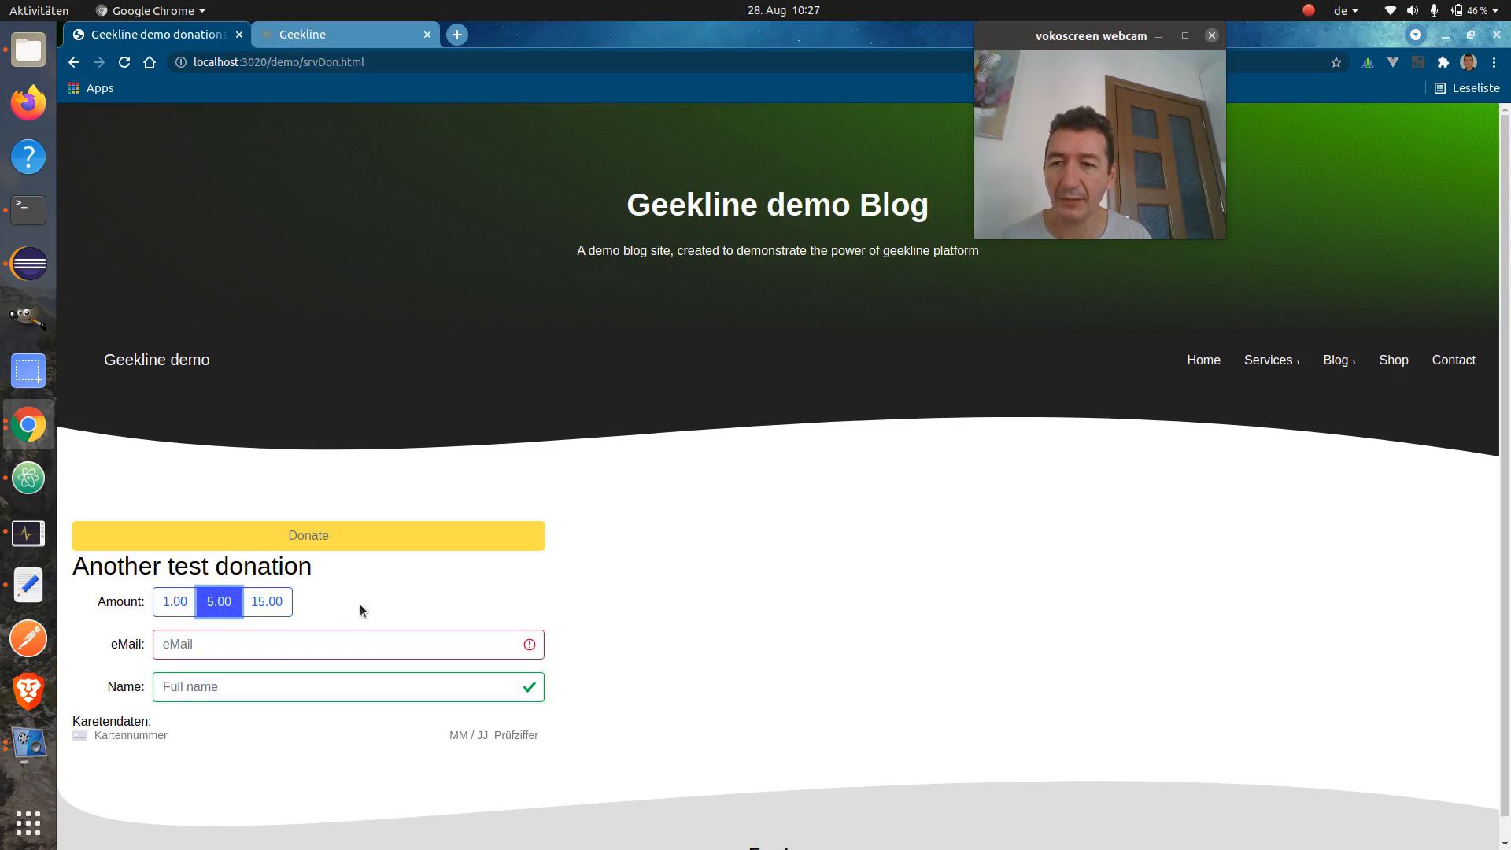
click(320, 646)
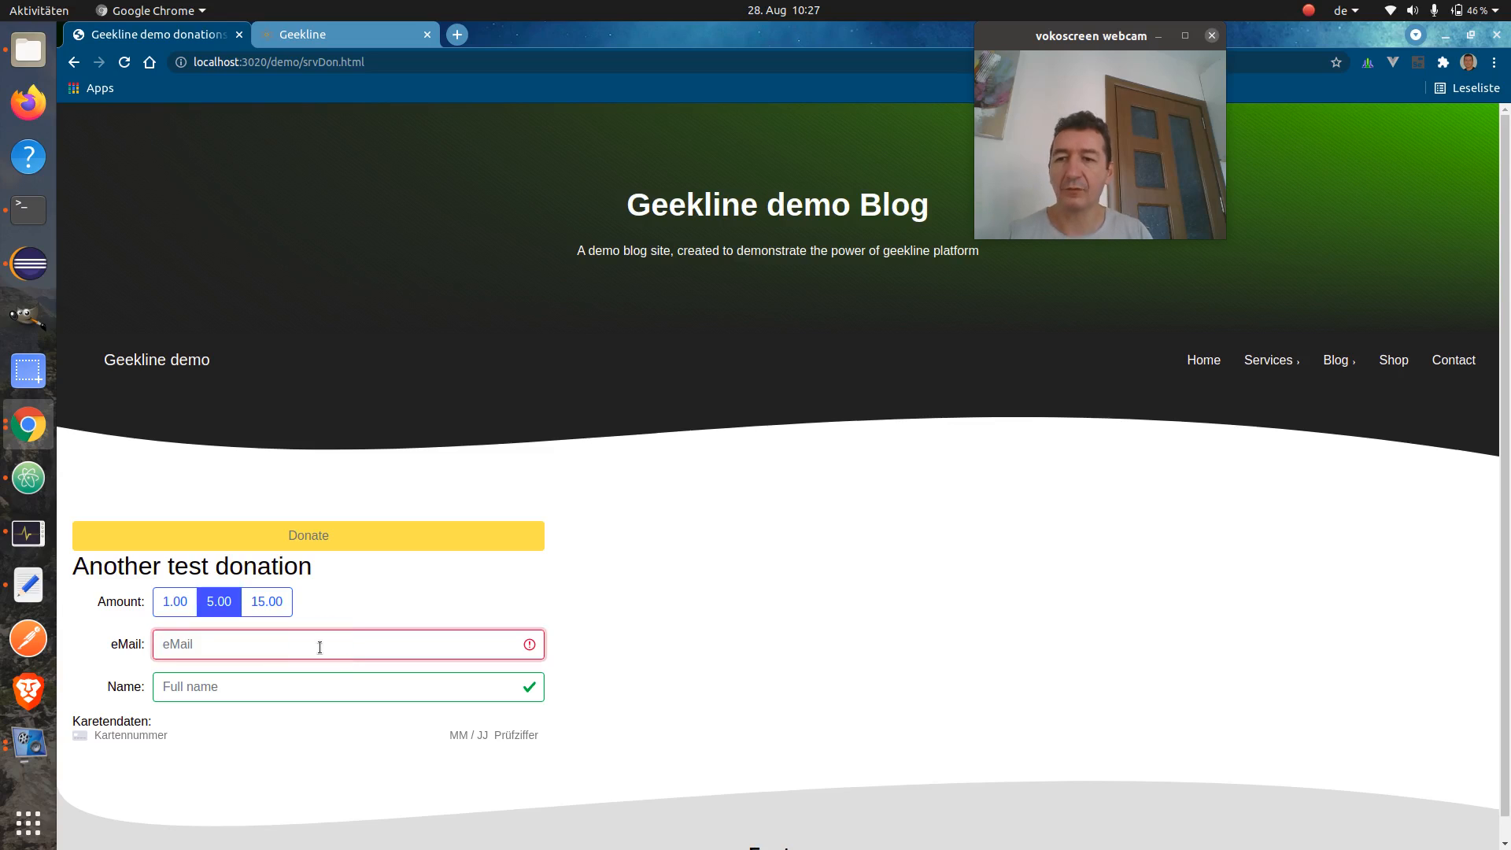
Enter the donor's e-mail address and name, correcting a mistyped e-mail, then focus the card number field
text(oggo)
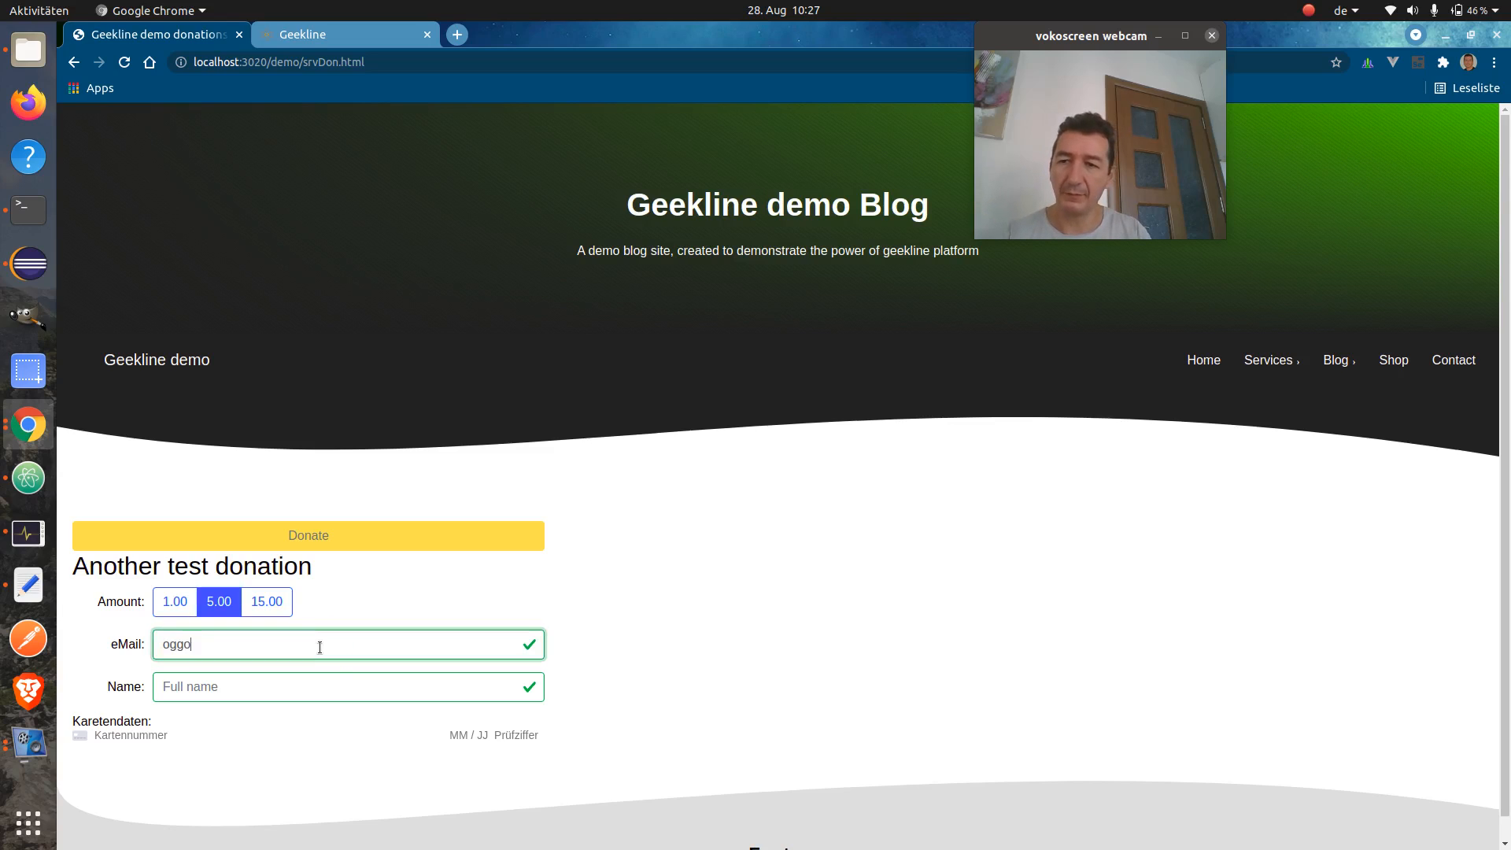
text(koko@)
key(ctrl+a)
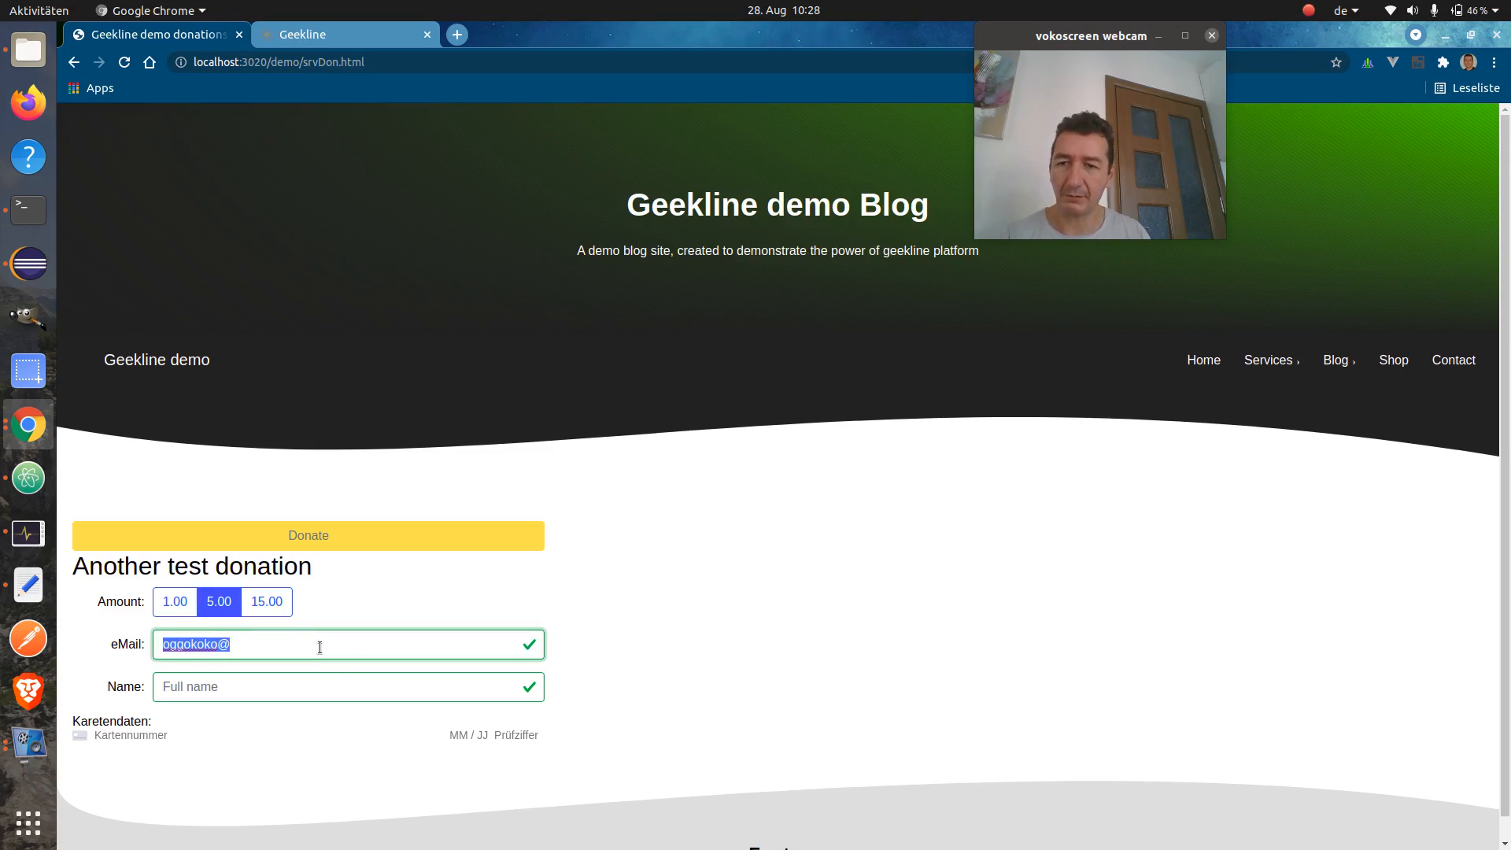
key(Tab)
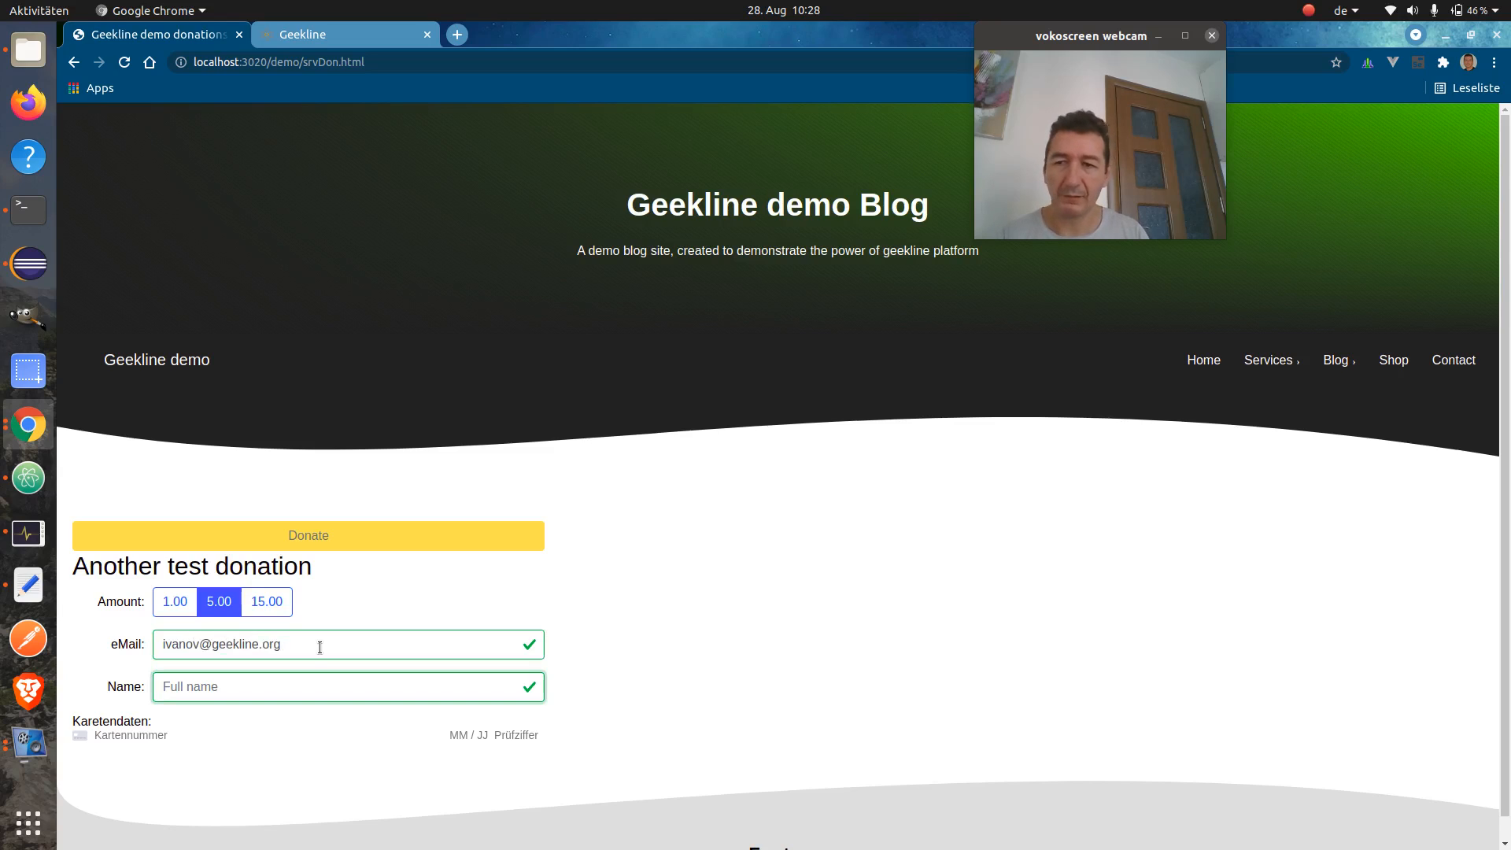
text(Oggo)
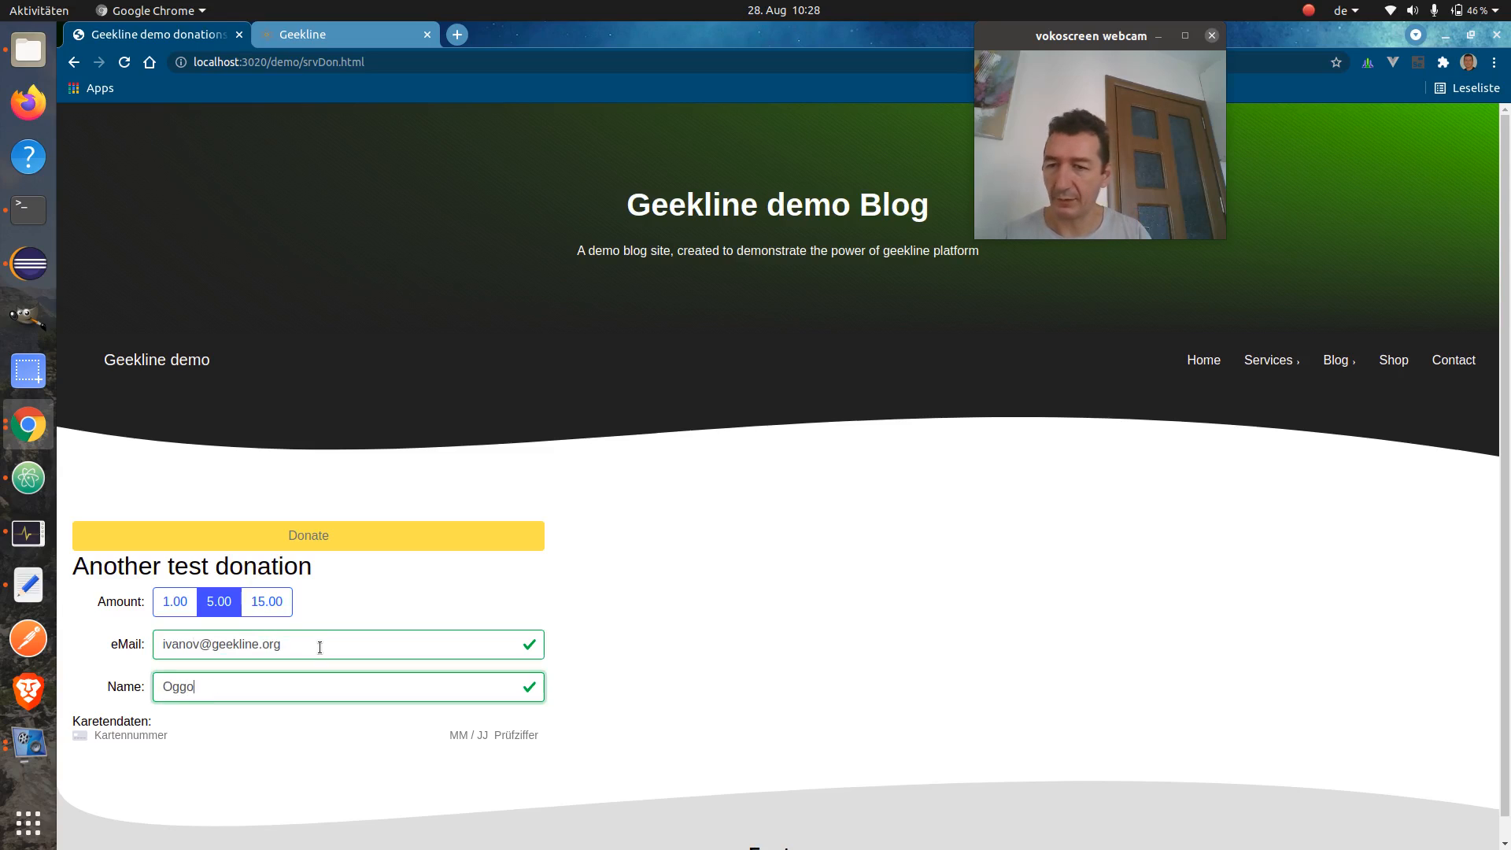
key(Tab)
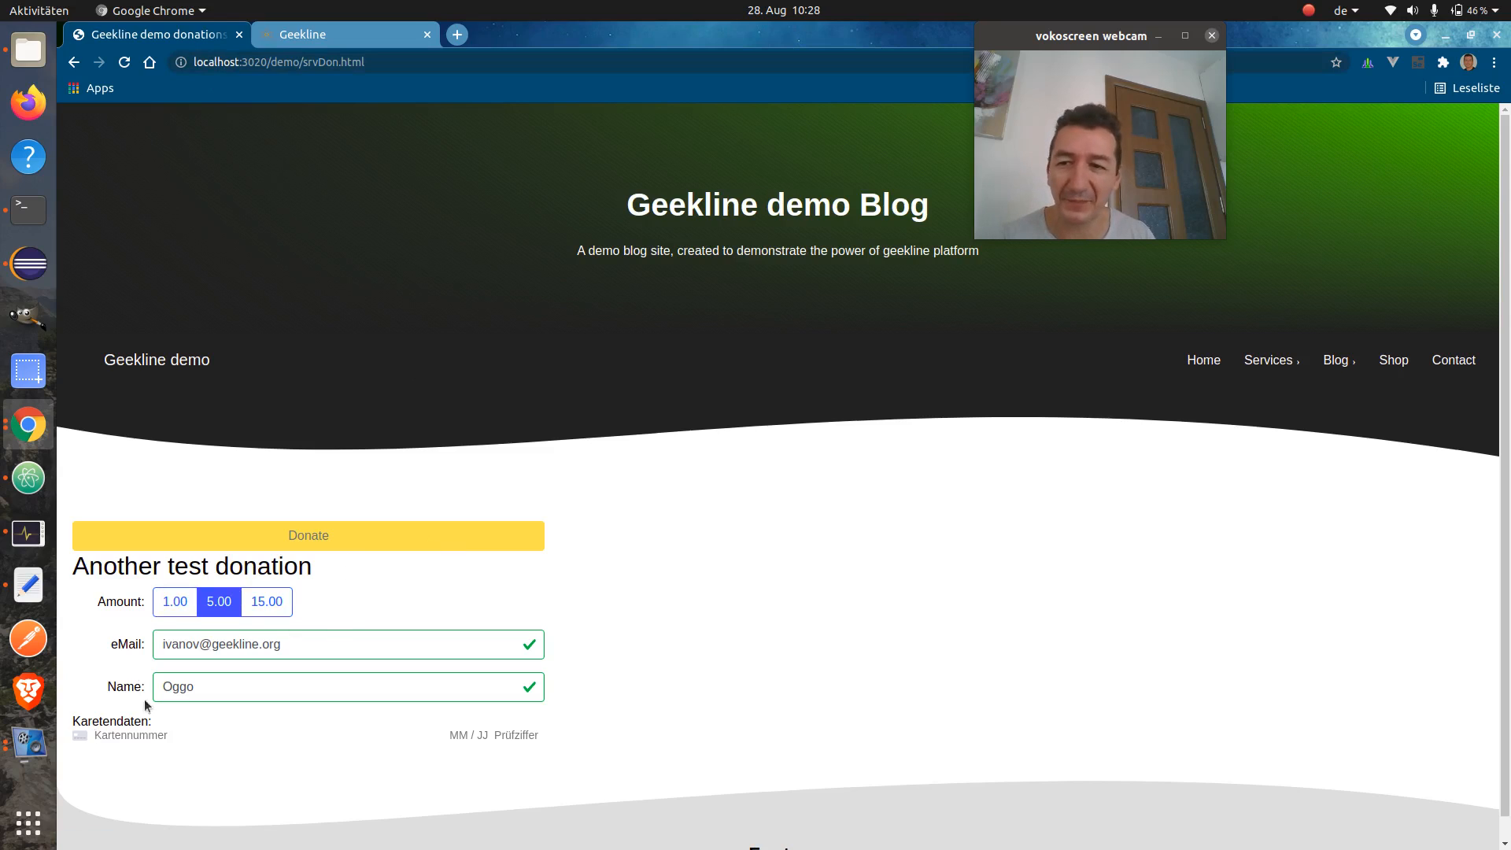
click(181, 732)
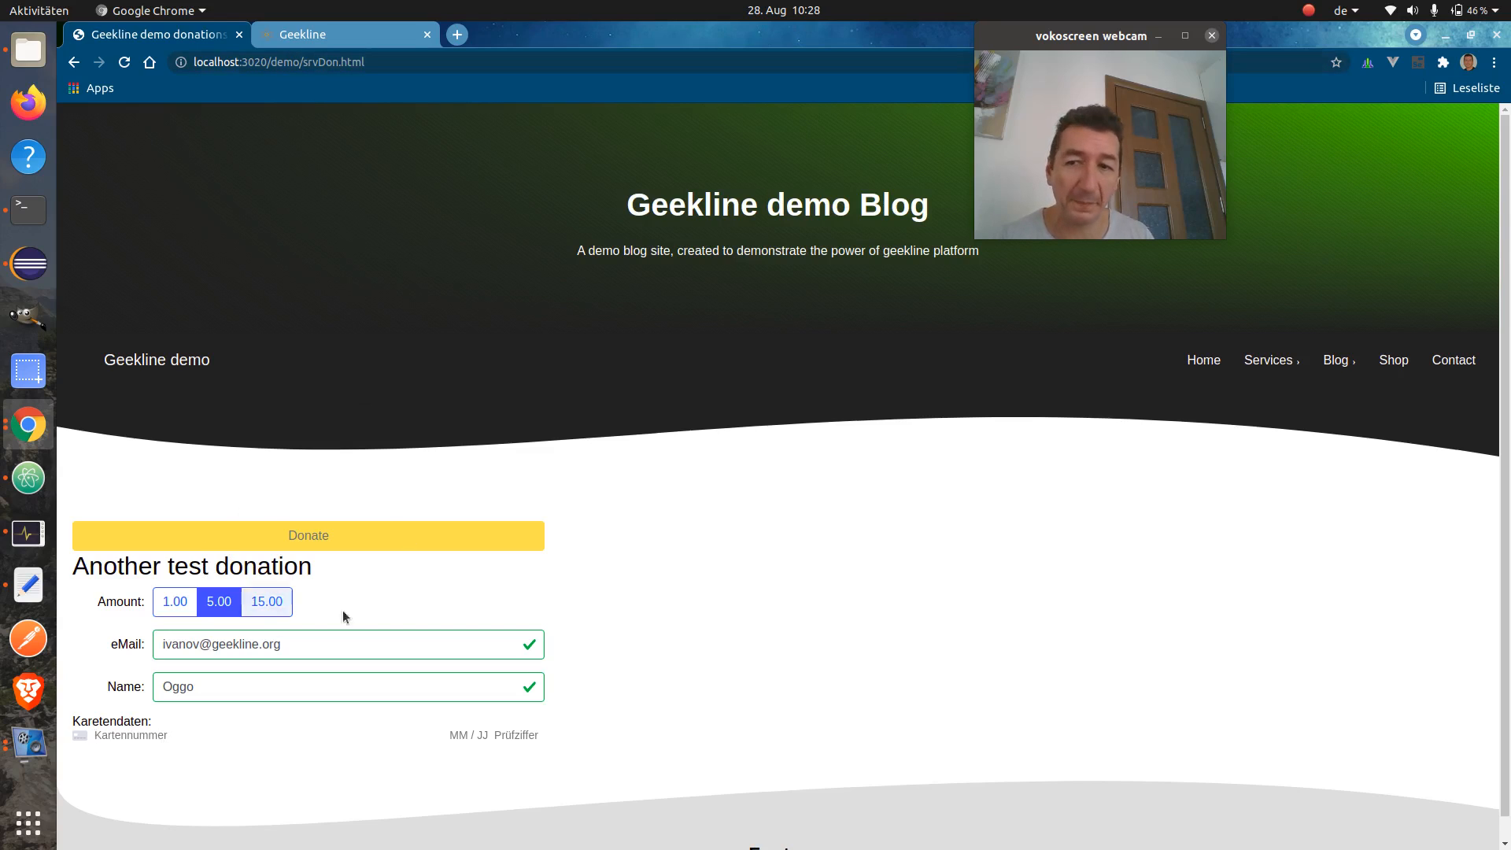
click(165, 732)
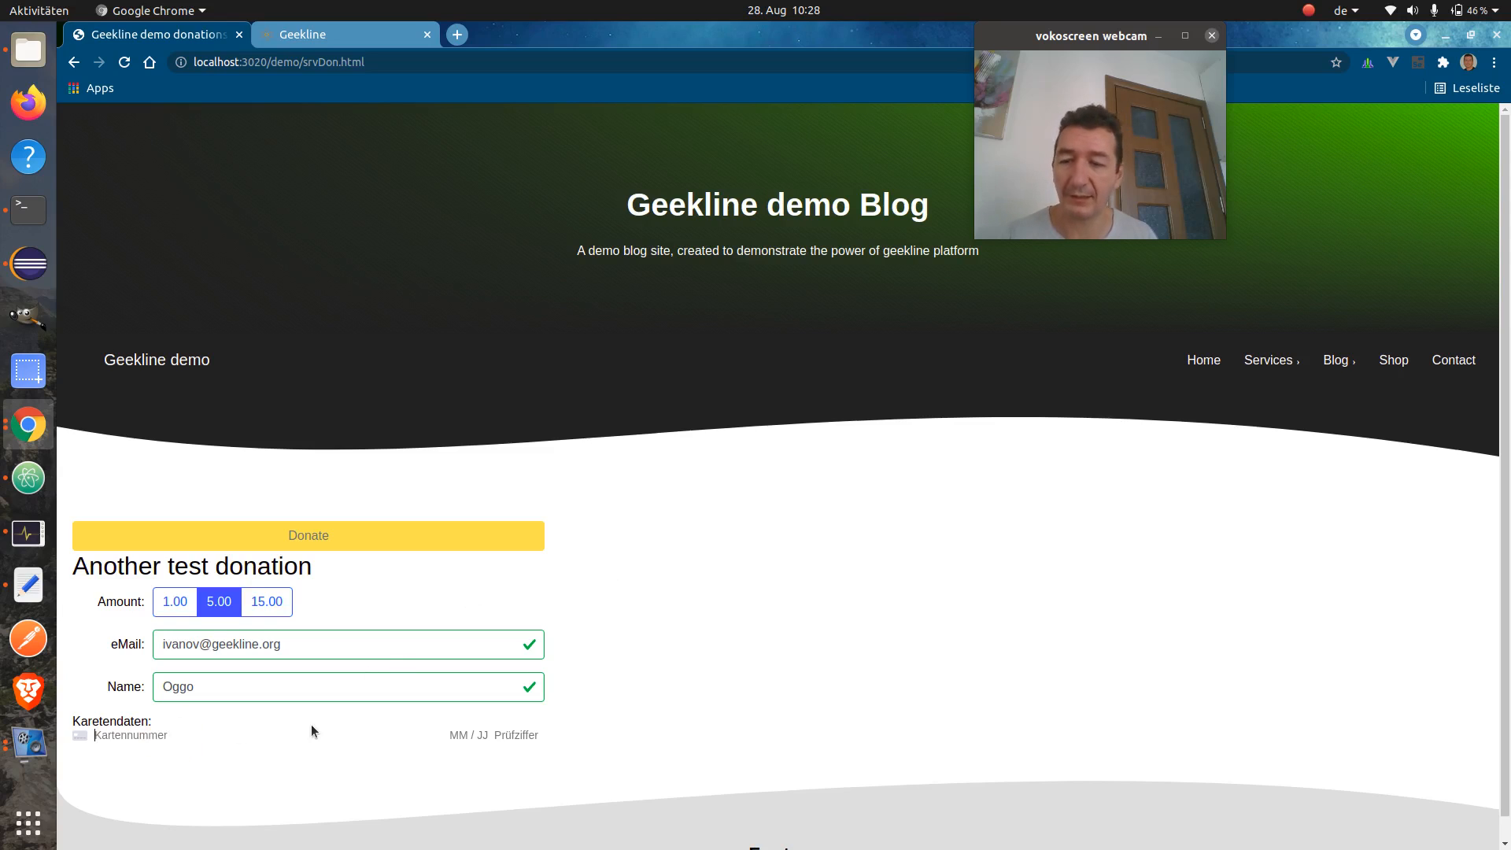
Enter the test card number, expiry 12/21, security code and postcode, then submit the donation
text(4242 4242 4242 4242 )
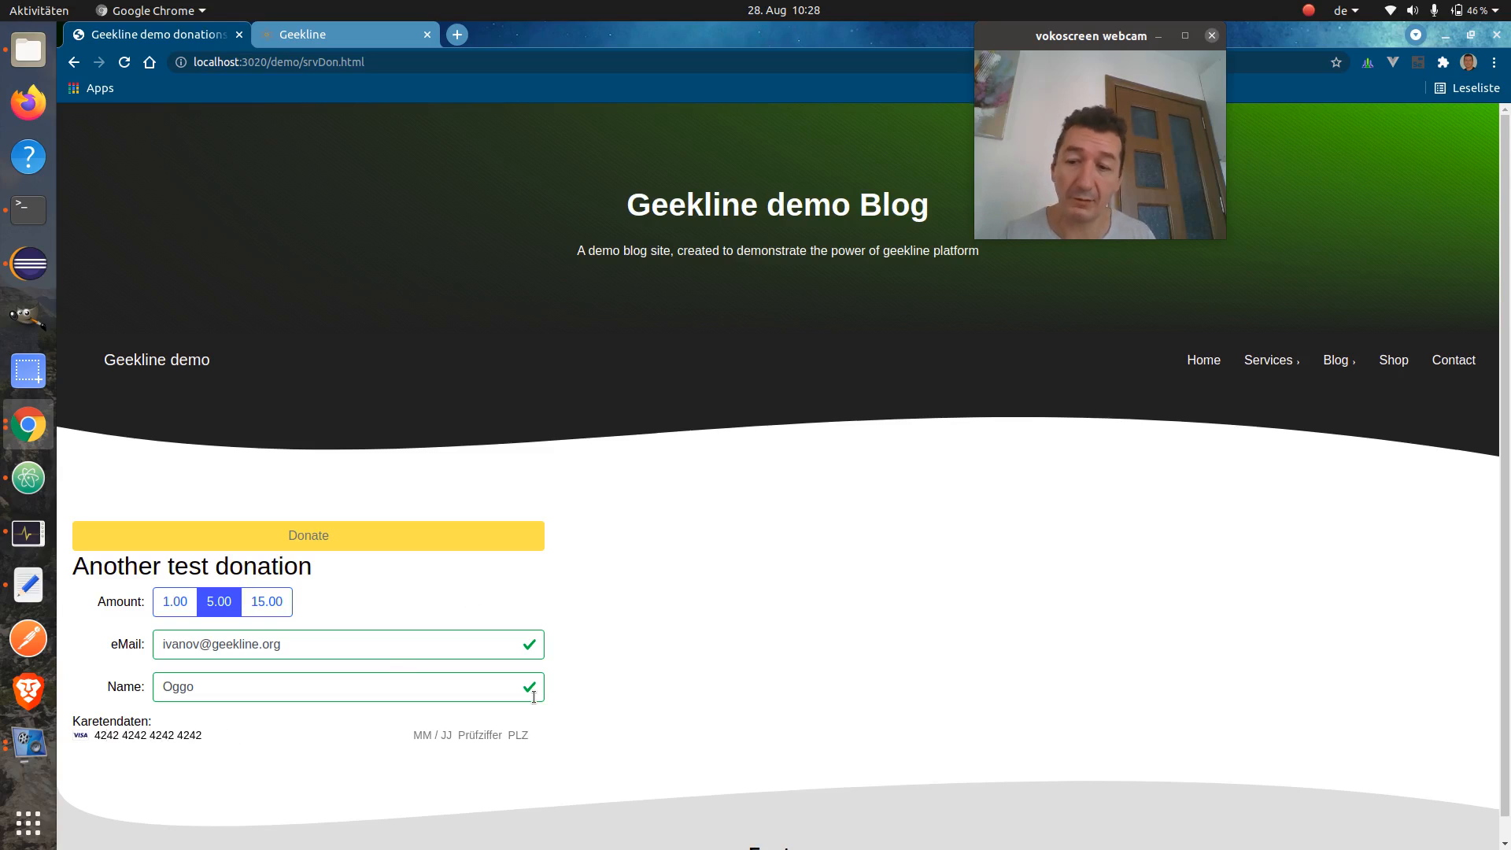
text(12 / 21 )
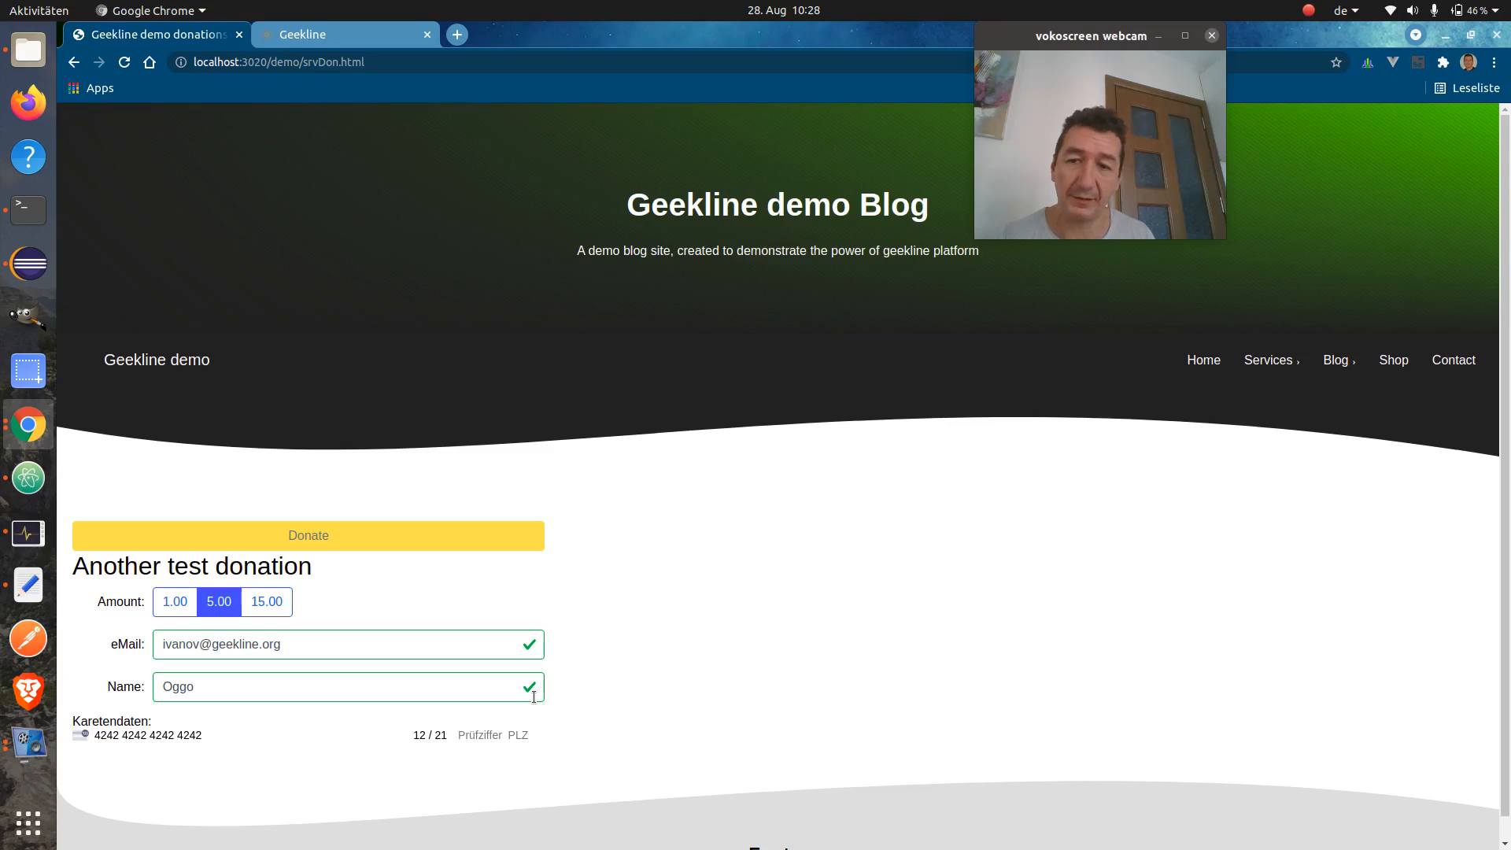
text(123)
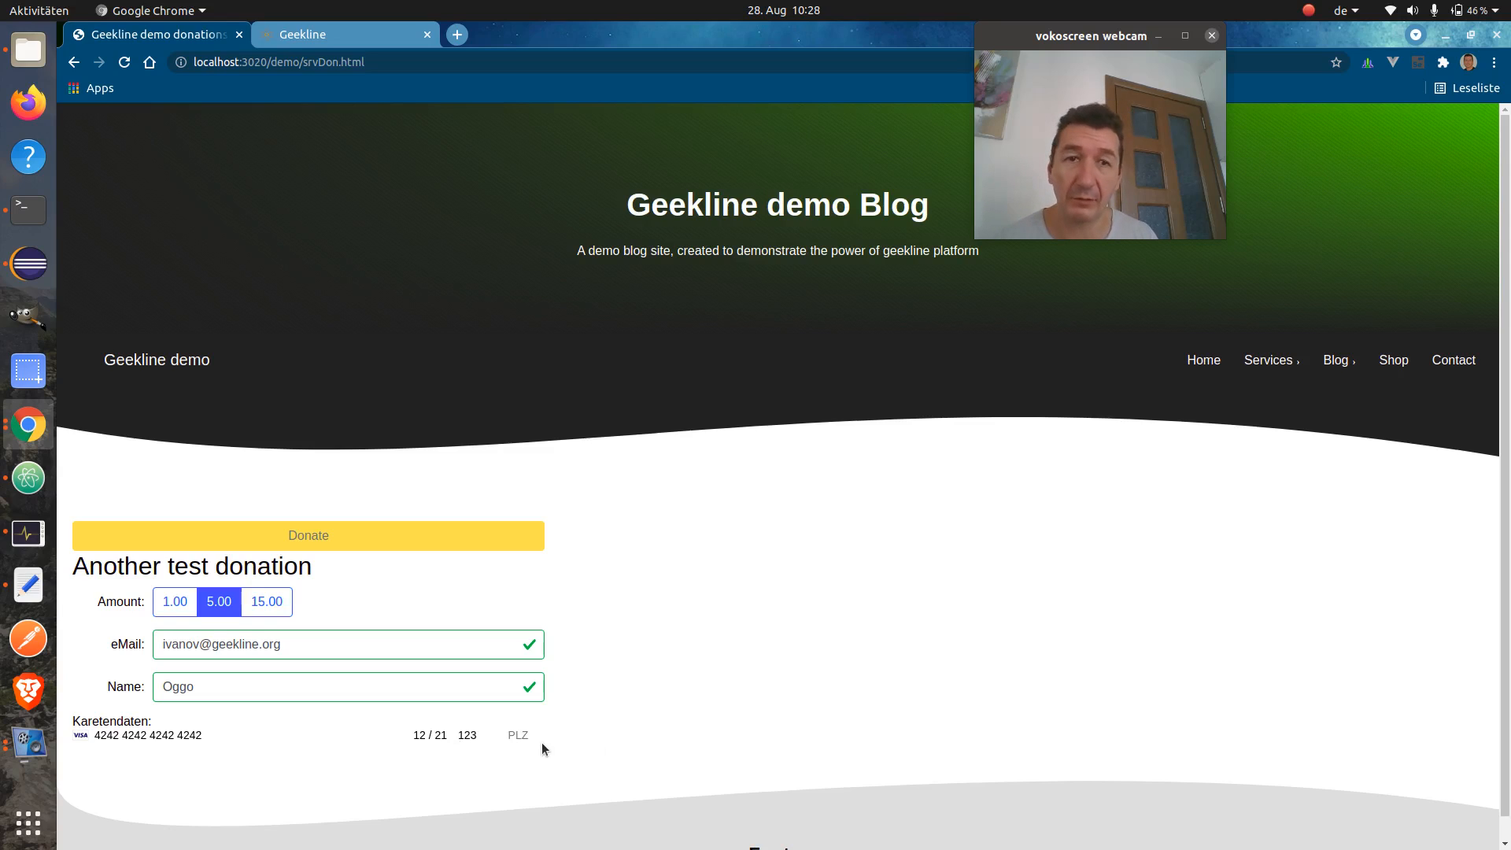
text(11223)
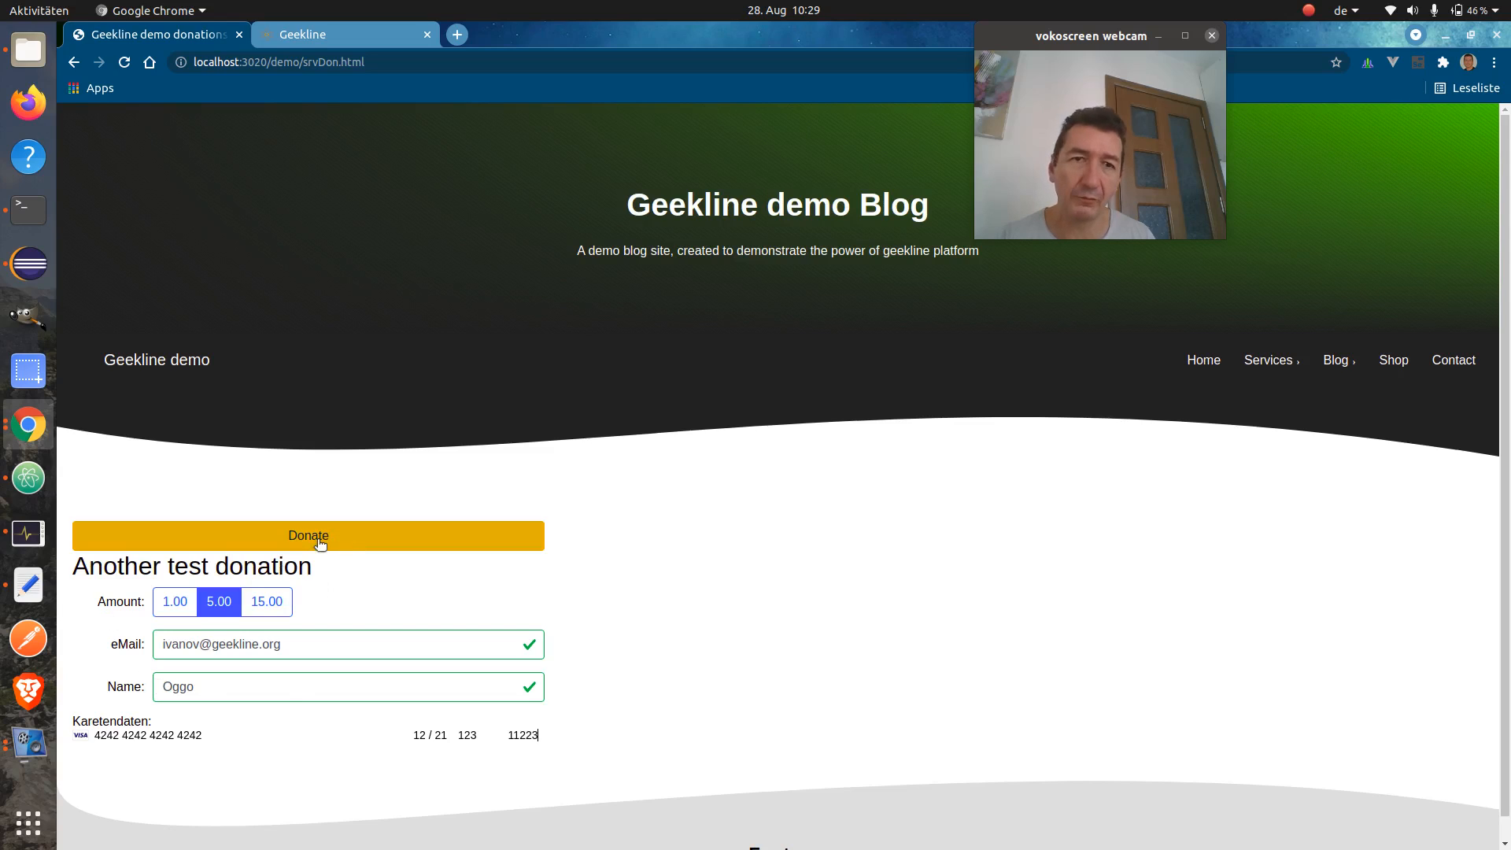
click(405, 544)
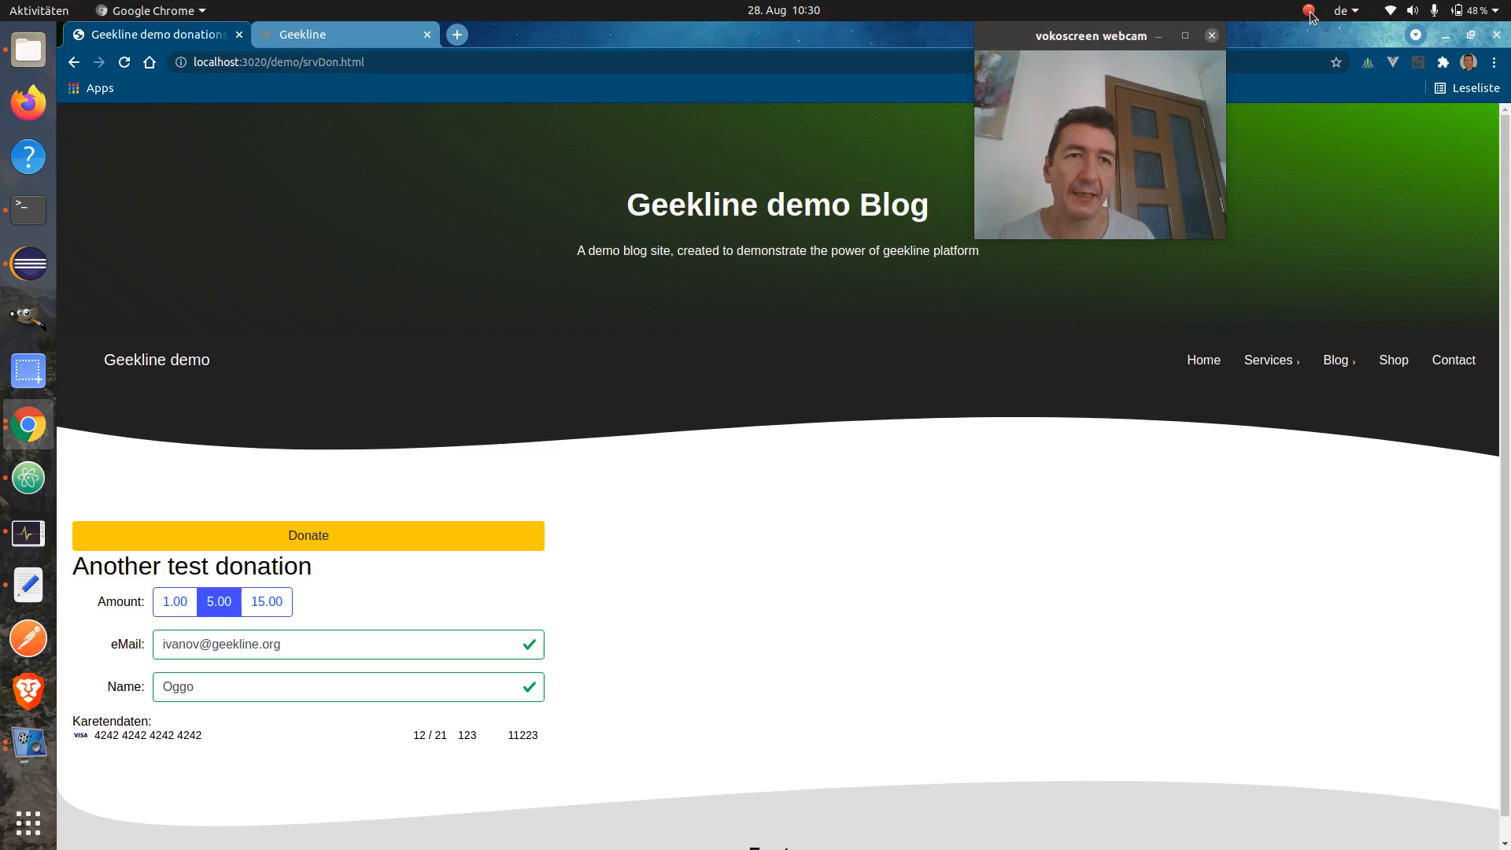
Pause the screen recording from the vokoscreen tray menu
click(1309, 10)
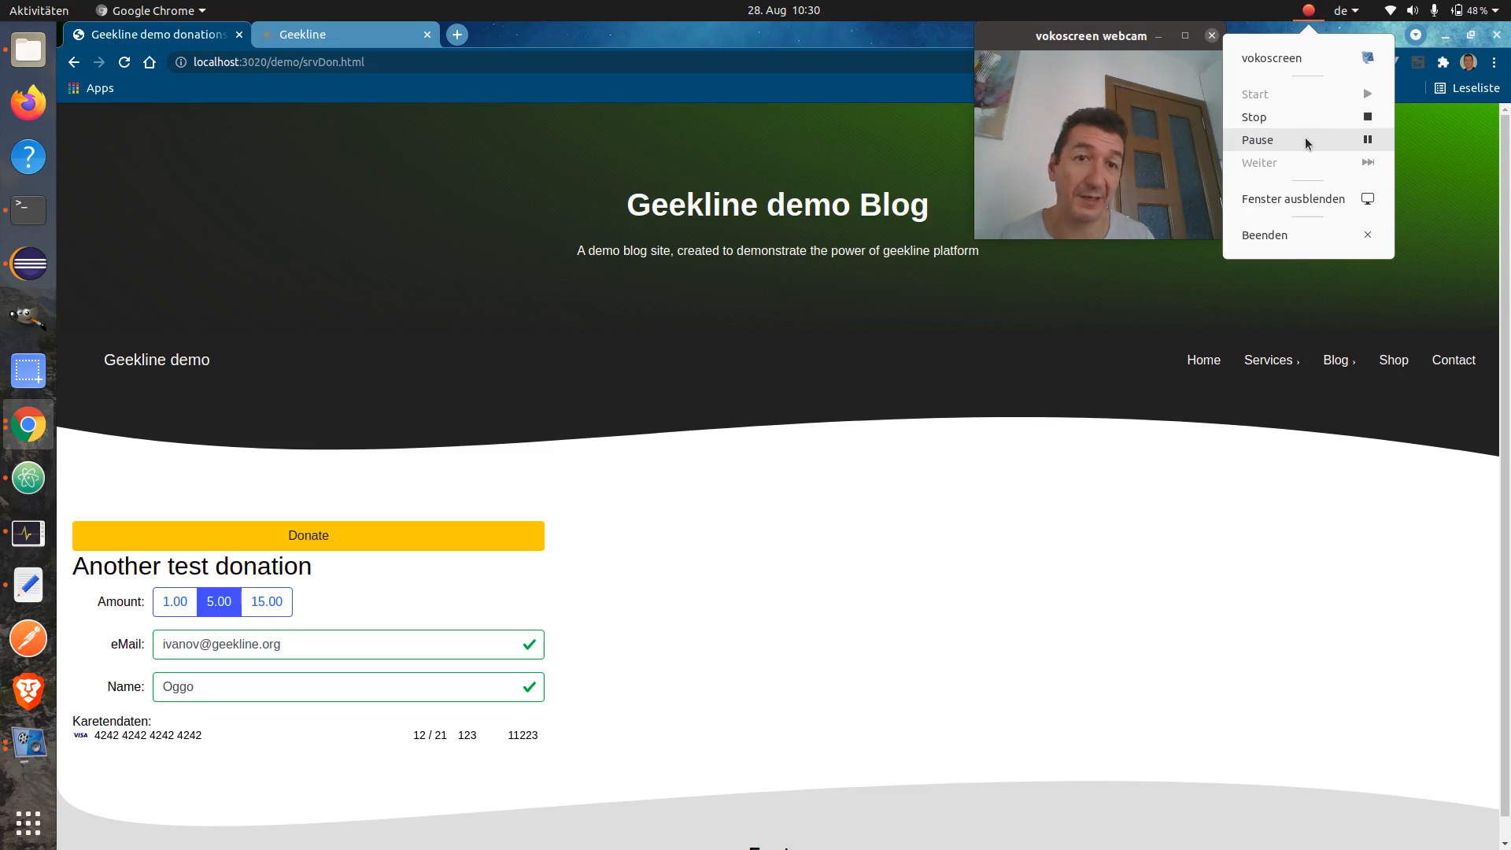
click(1305, 140)
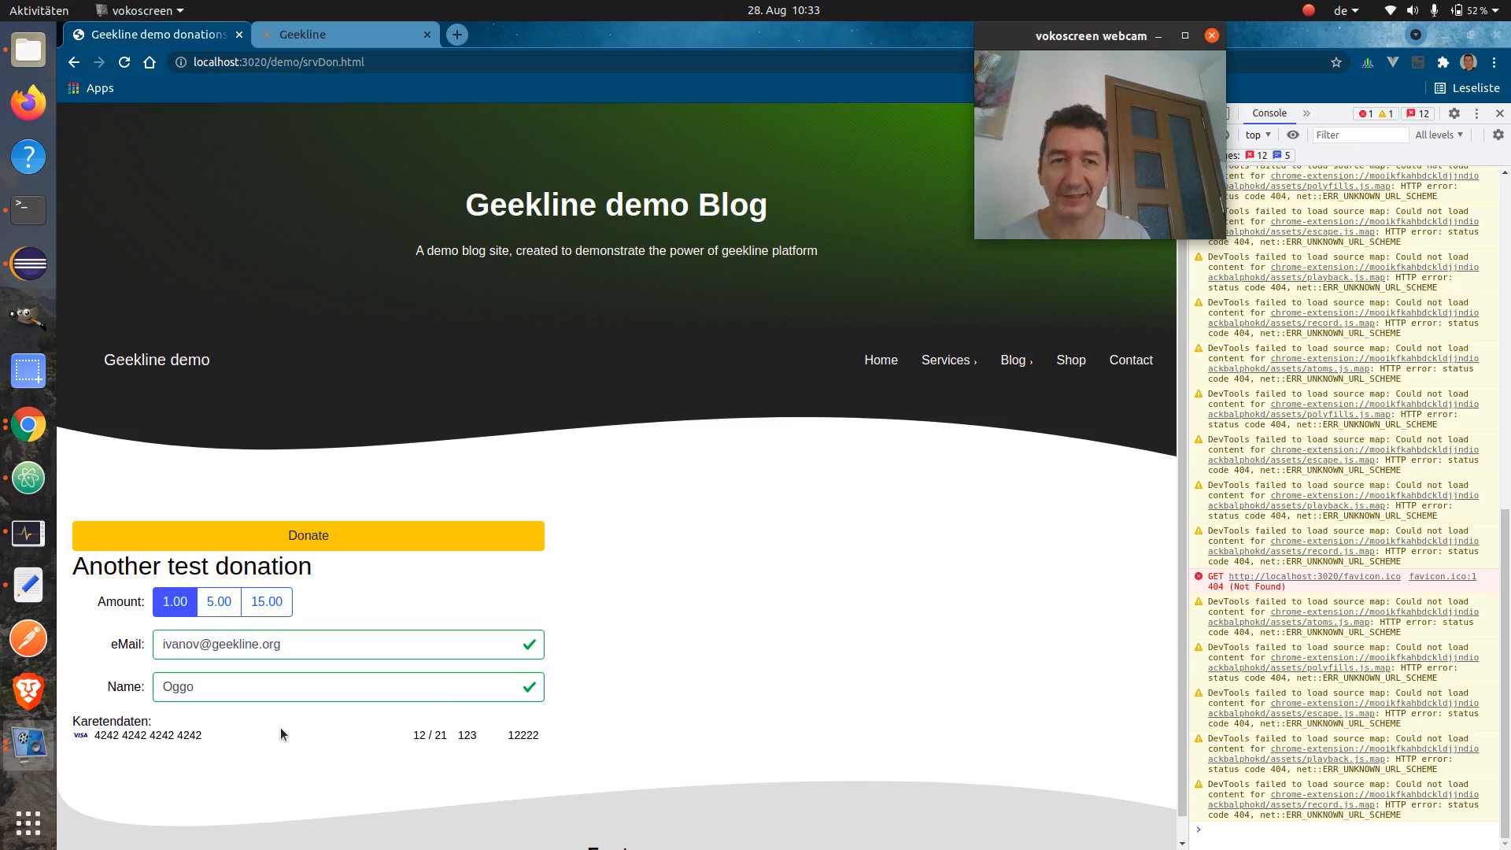
Correct the last digit of the card number so it is valid
click(230, 739)
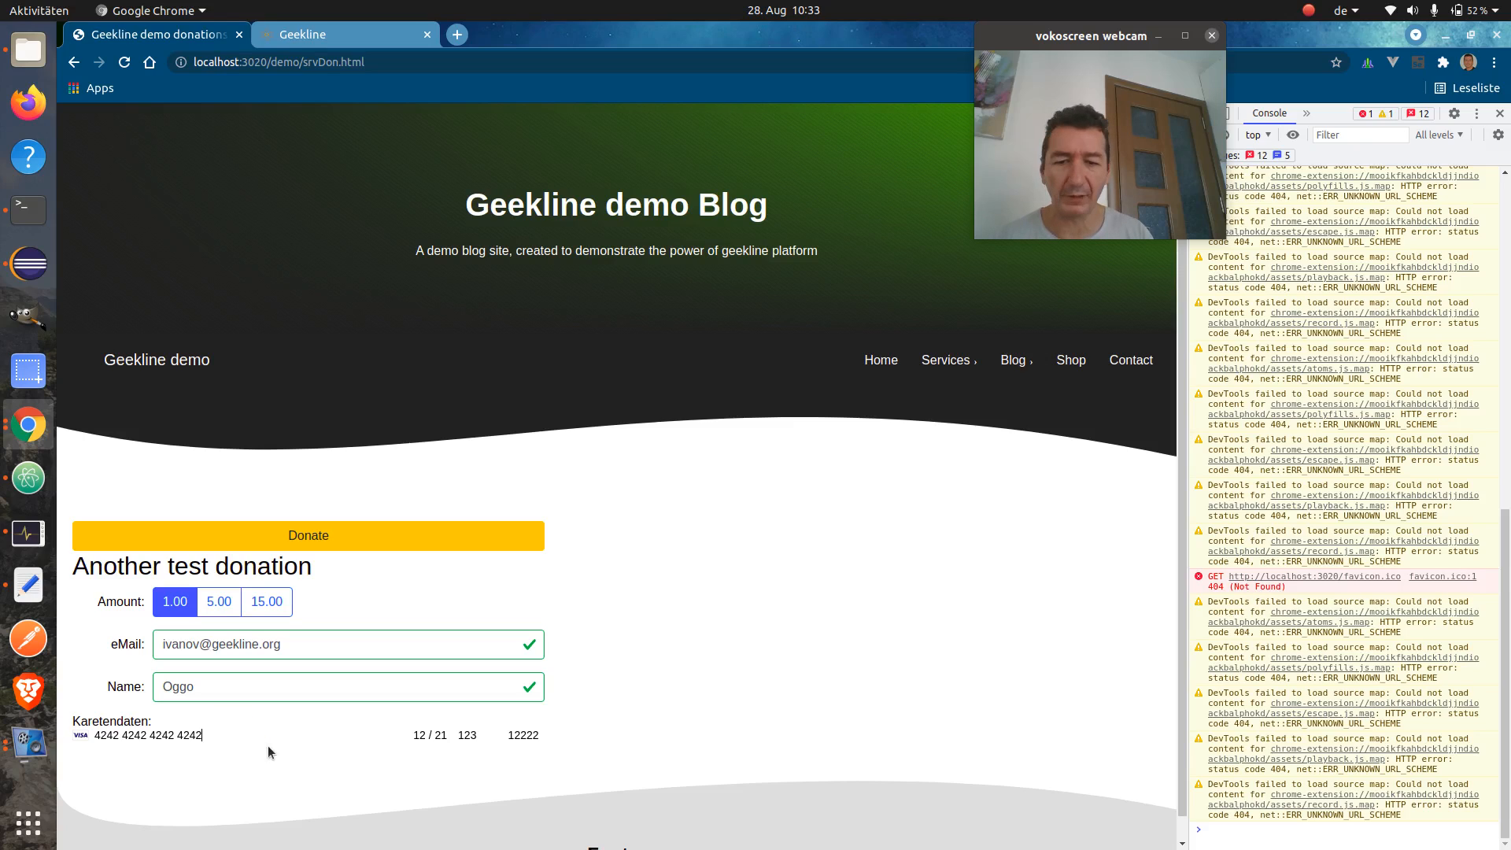
key(BackSpace)
text(3)
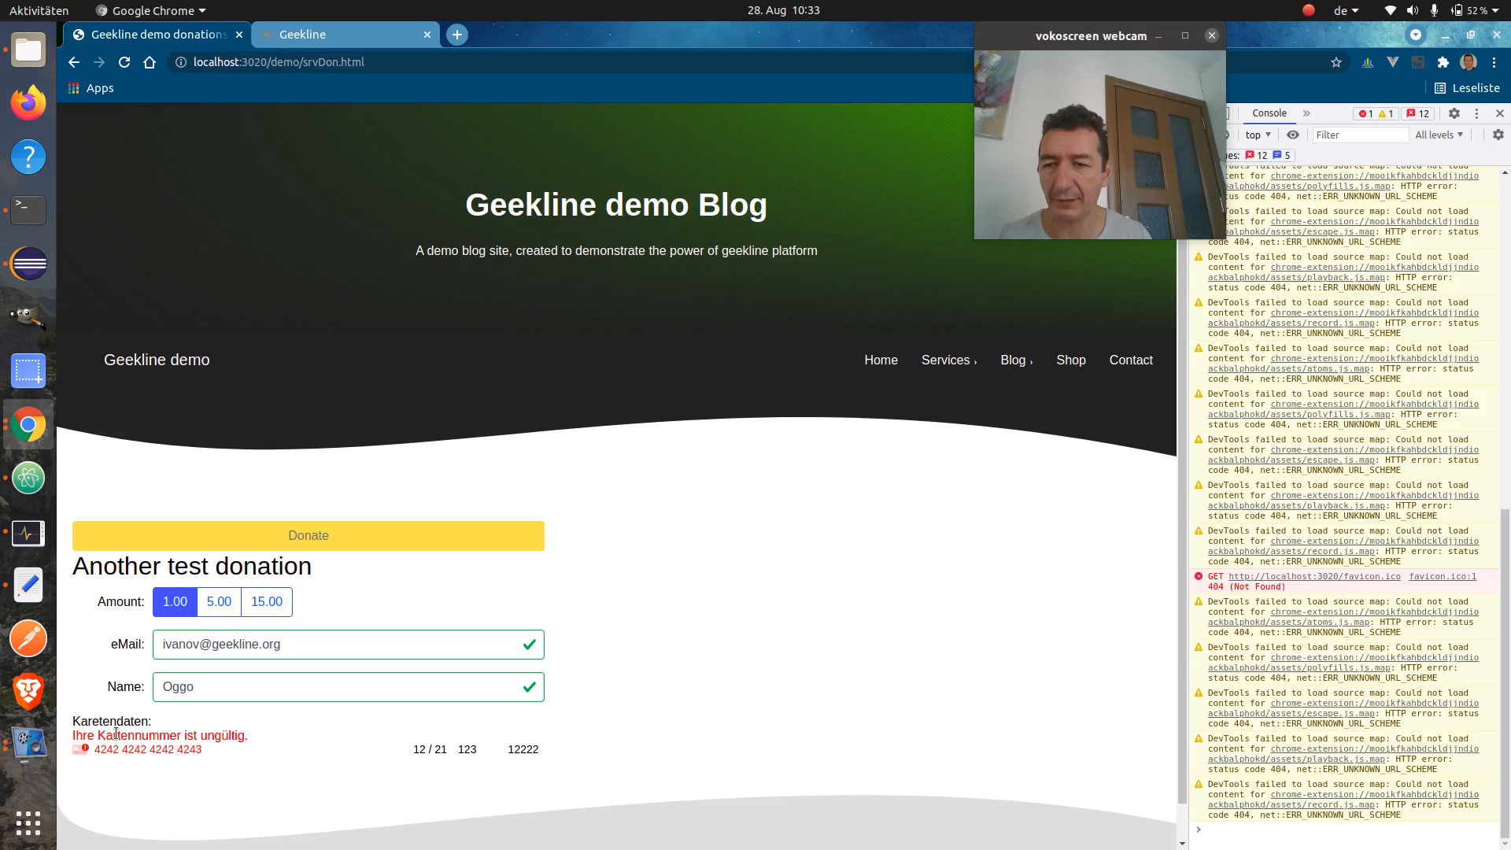
key(BackSpace)
text(2)
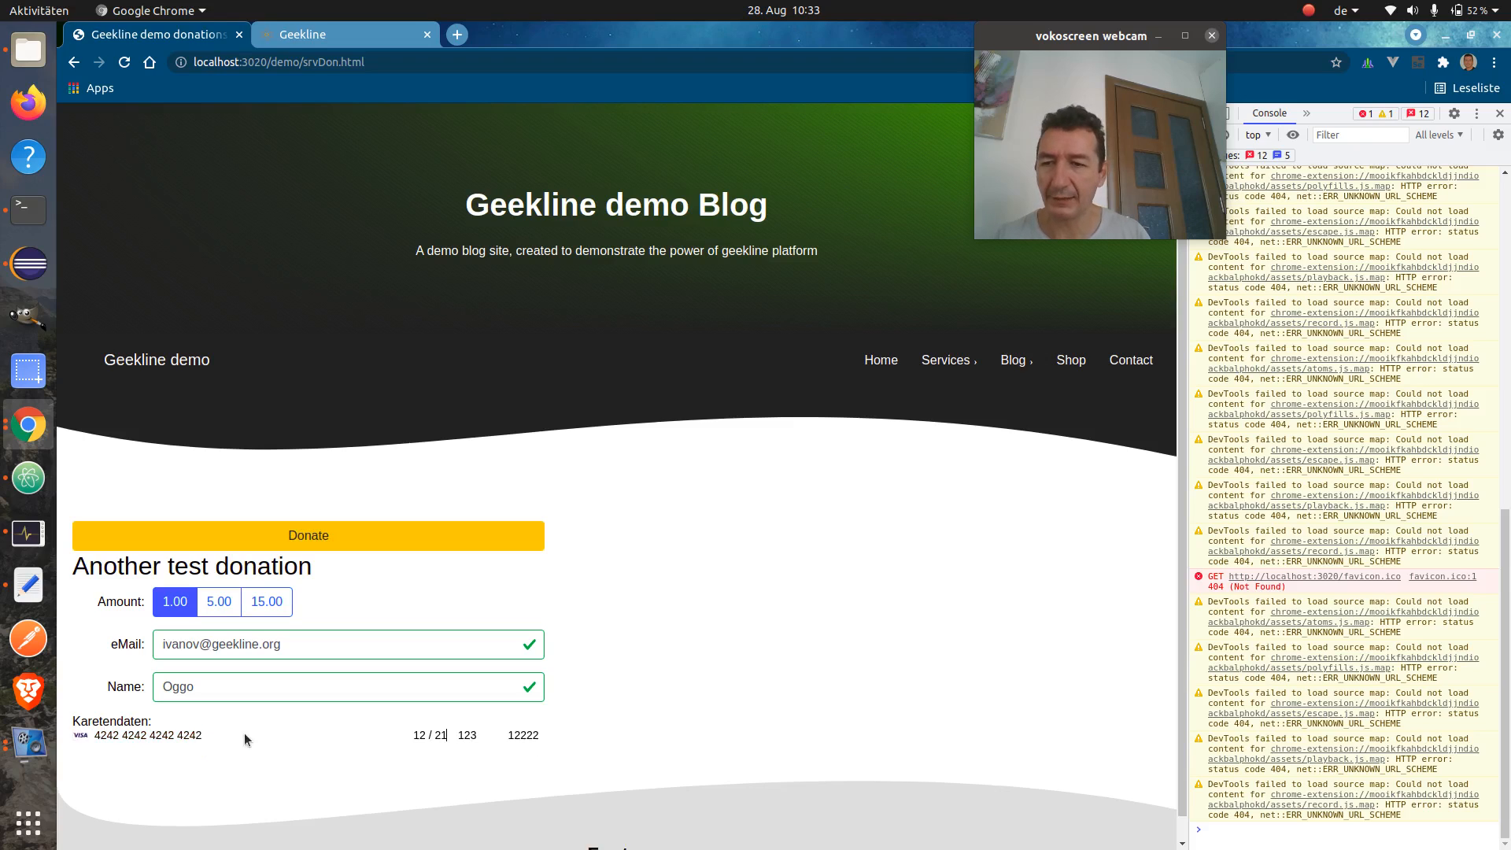
Donate 15.00 with DevTools closed, then return to the Geekline dashboard
click(214, 602)
click(257, 603)
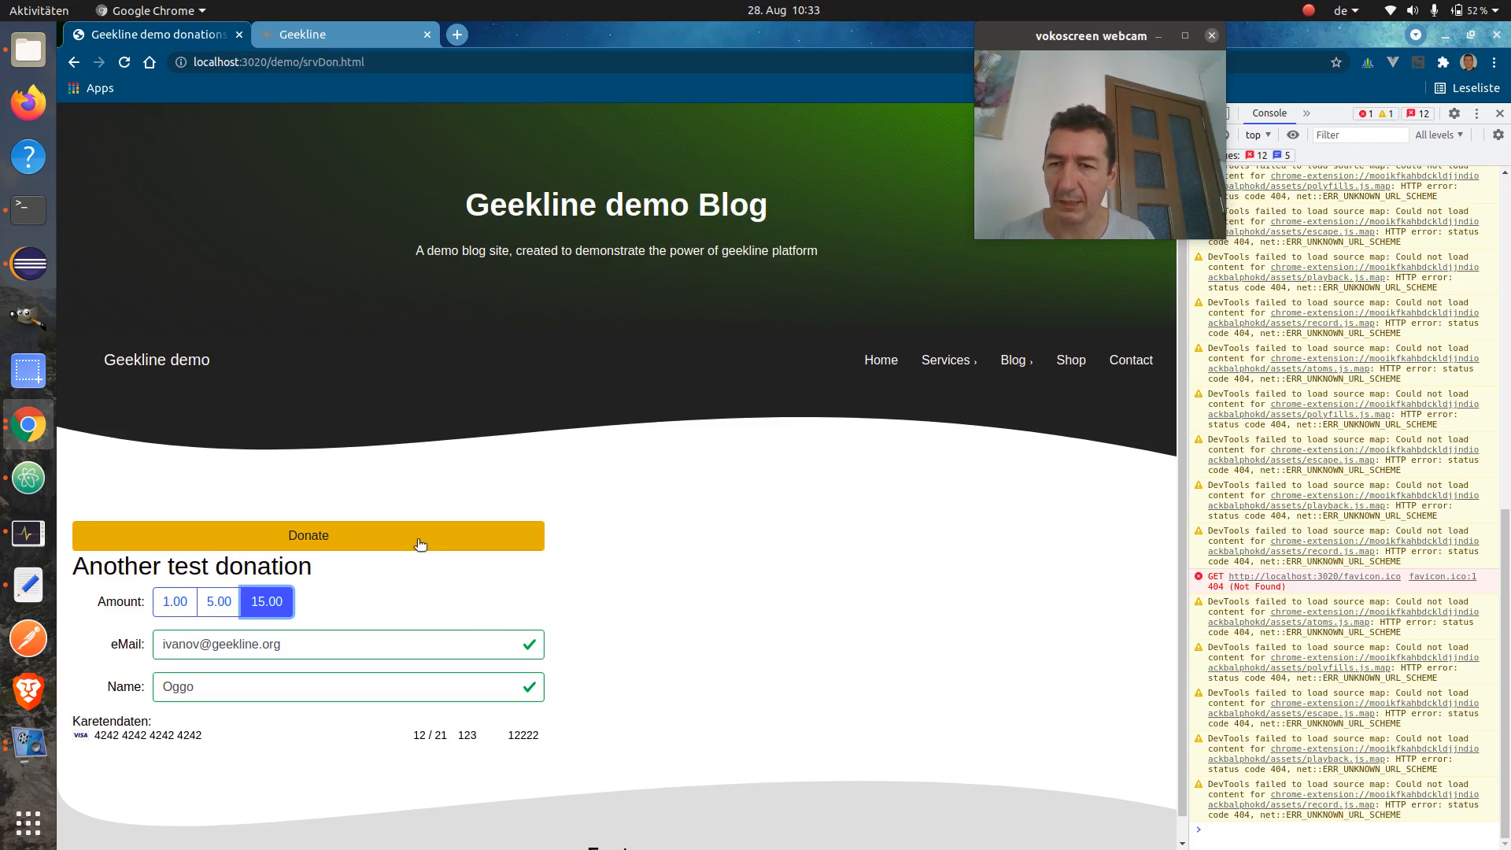
click(1499, 114)
click(332, 540)
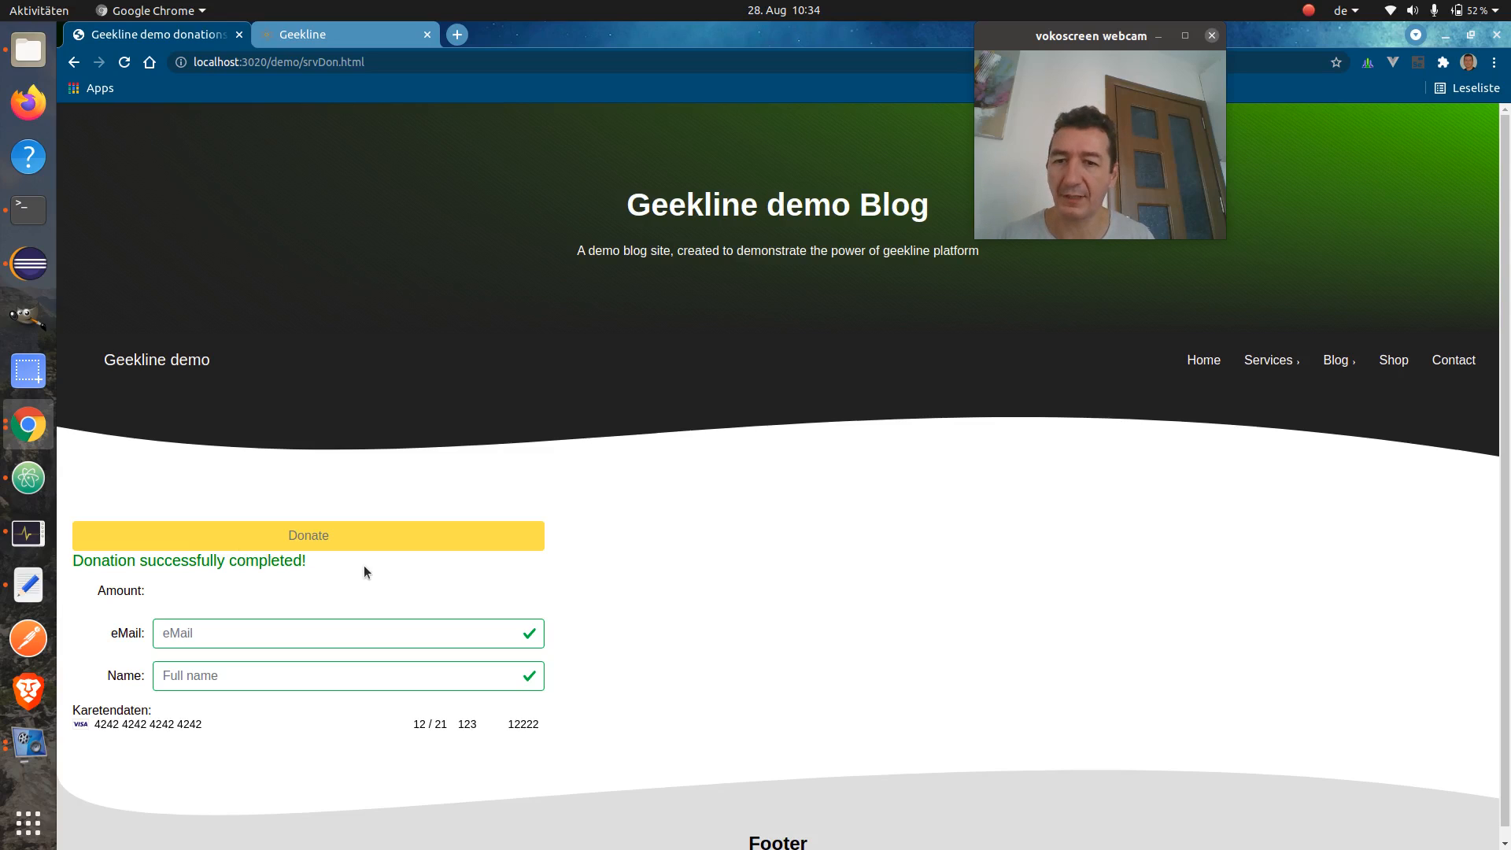
click(352, 31)
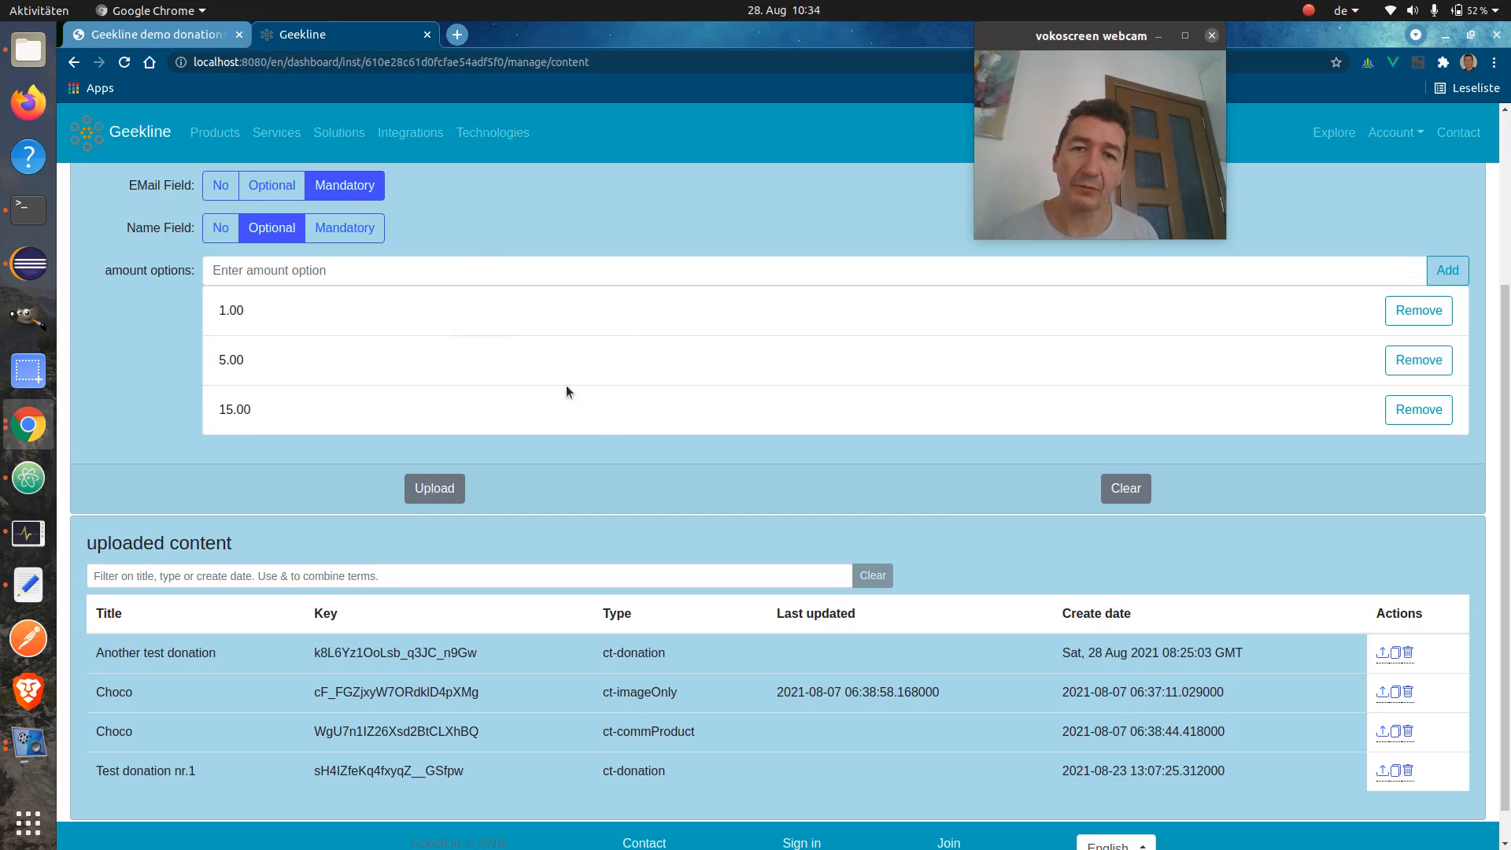
scroll(551, 343, up, 2)
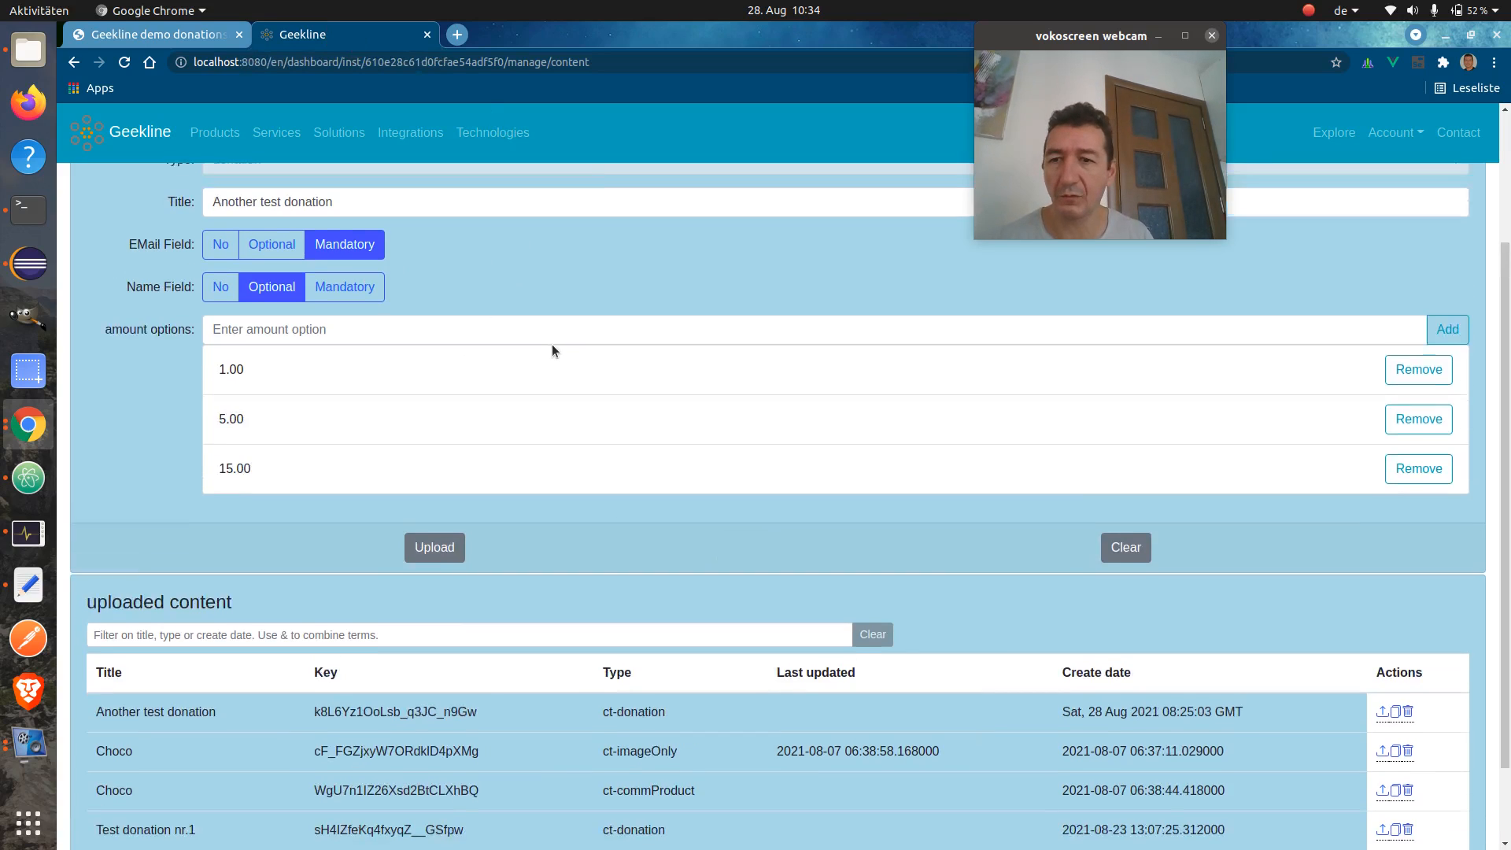
scroll(551, 343, down, 3)
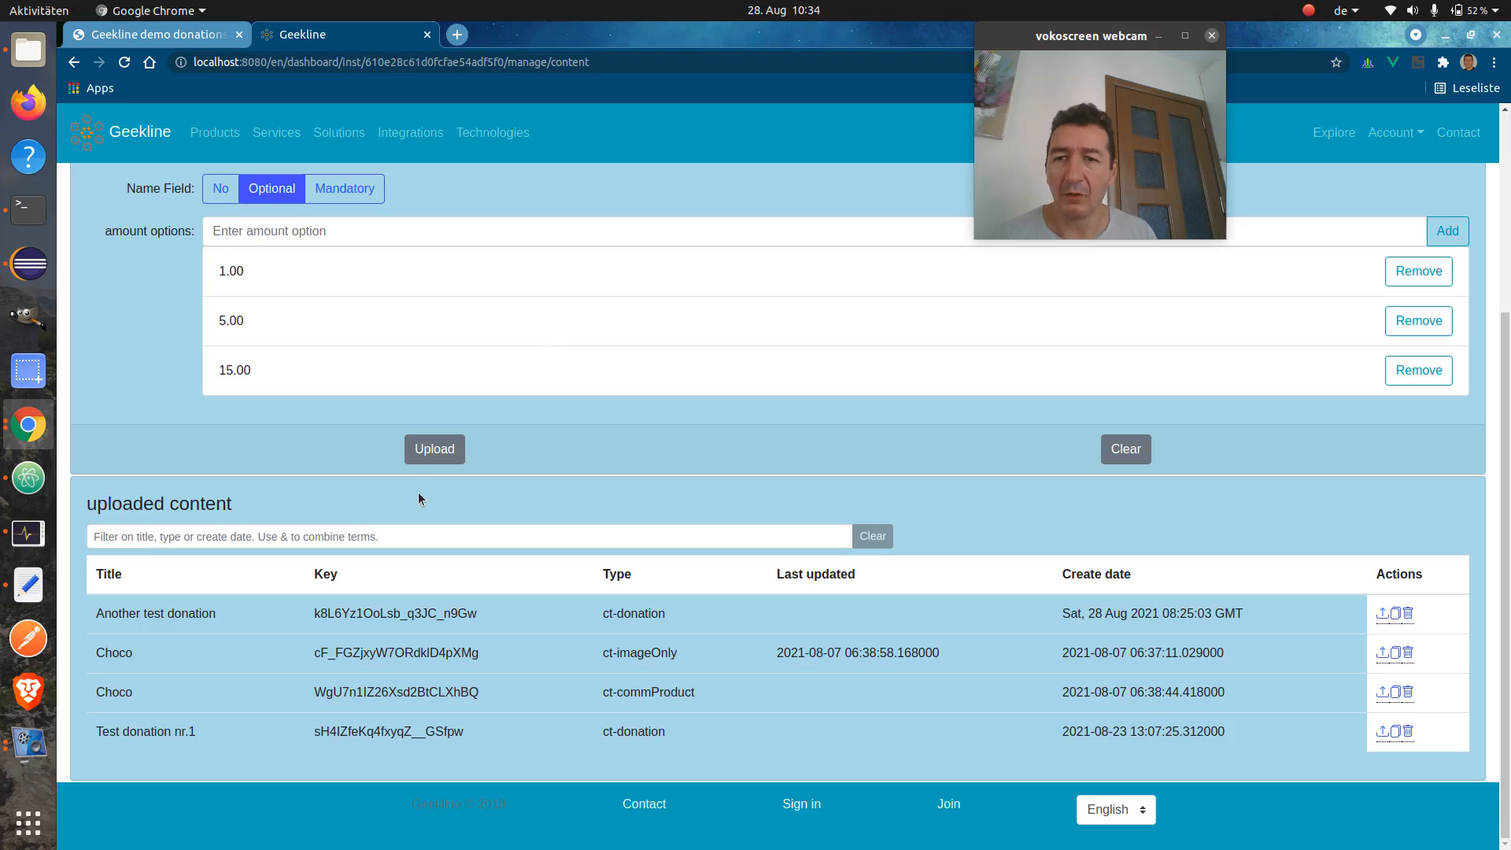
click(449, 540)
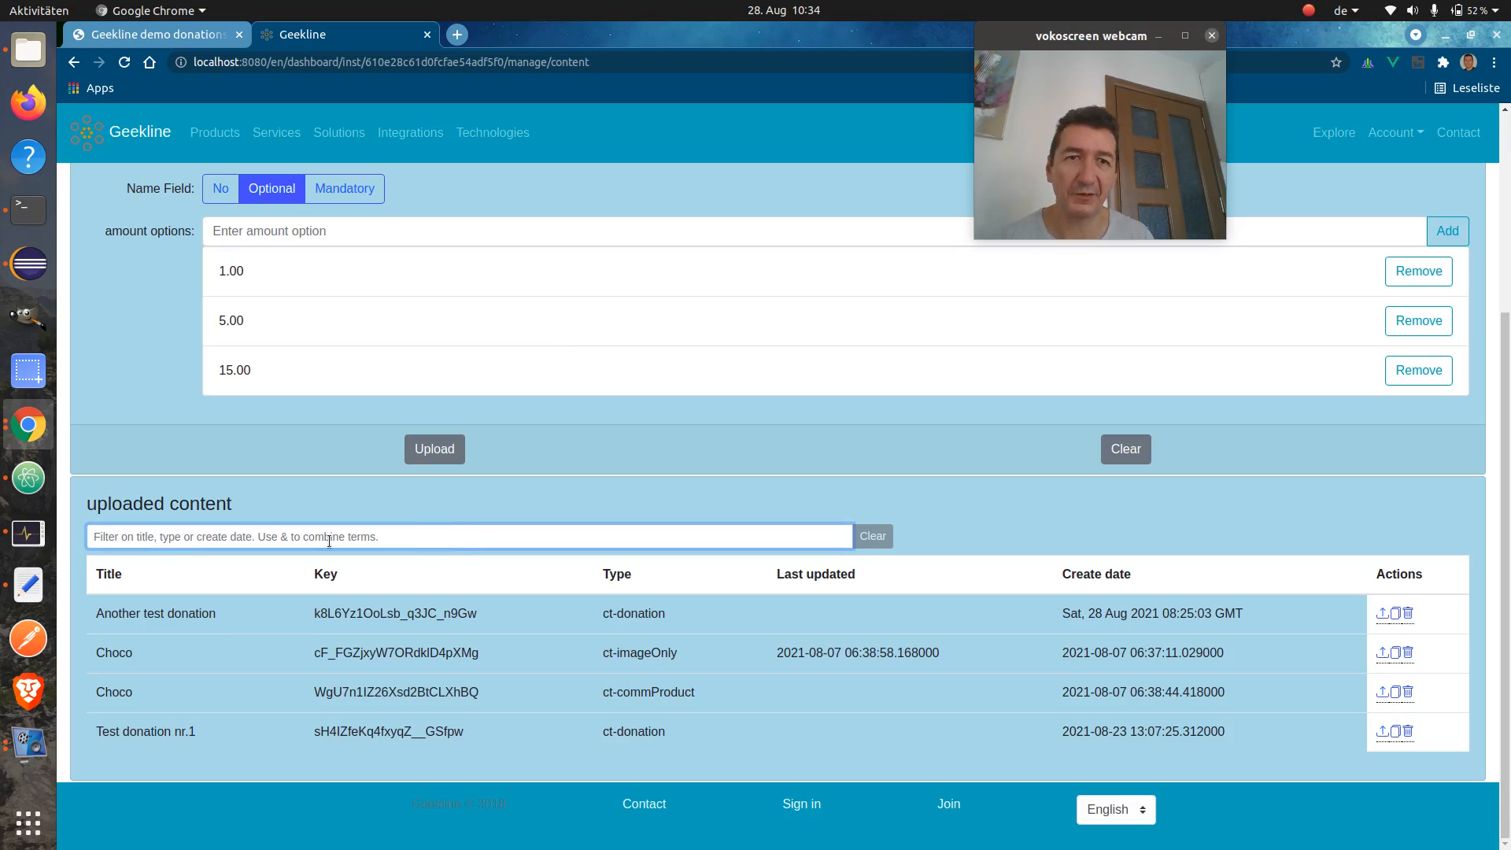
click(610, 462)
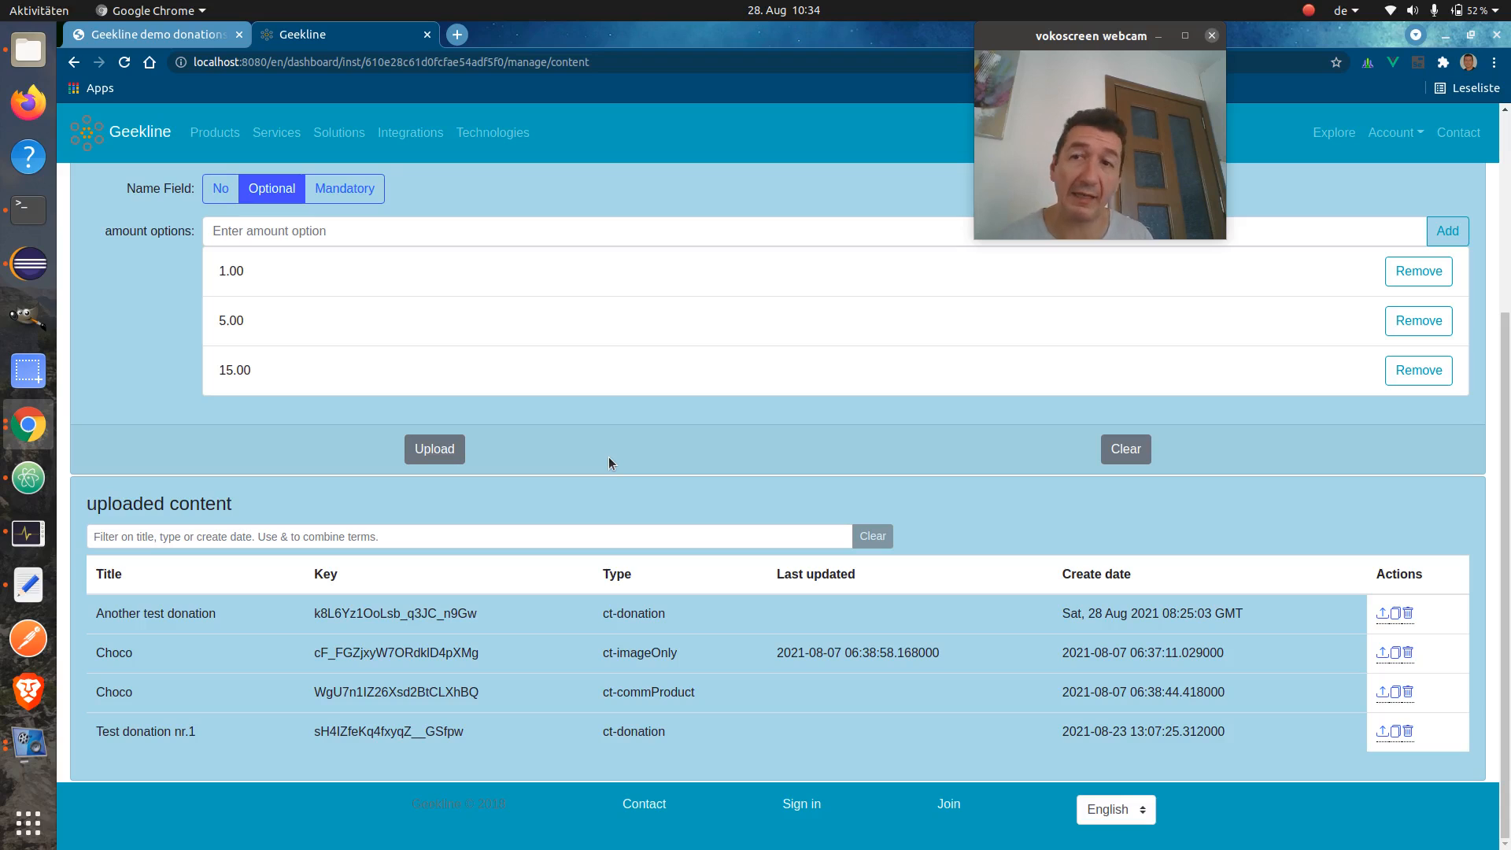
scroll(611, 463, up, 3)
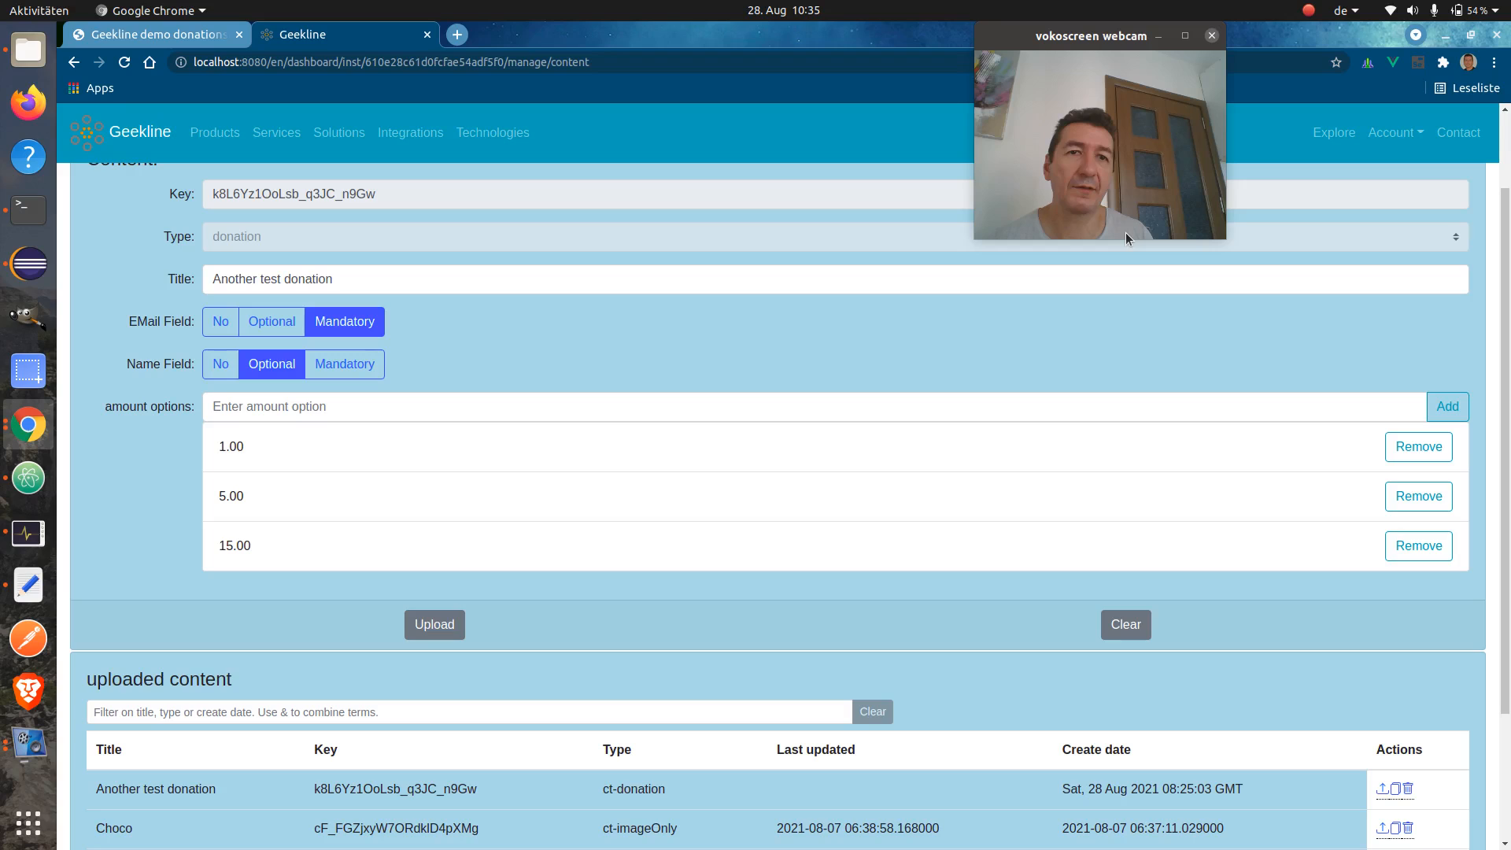
click(1311, 11)
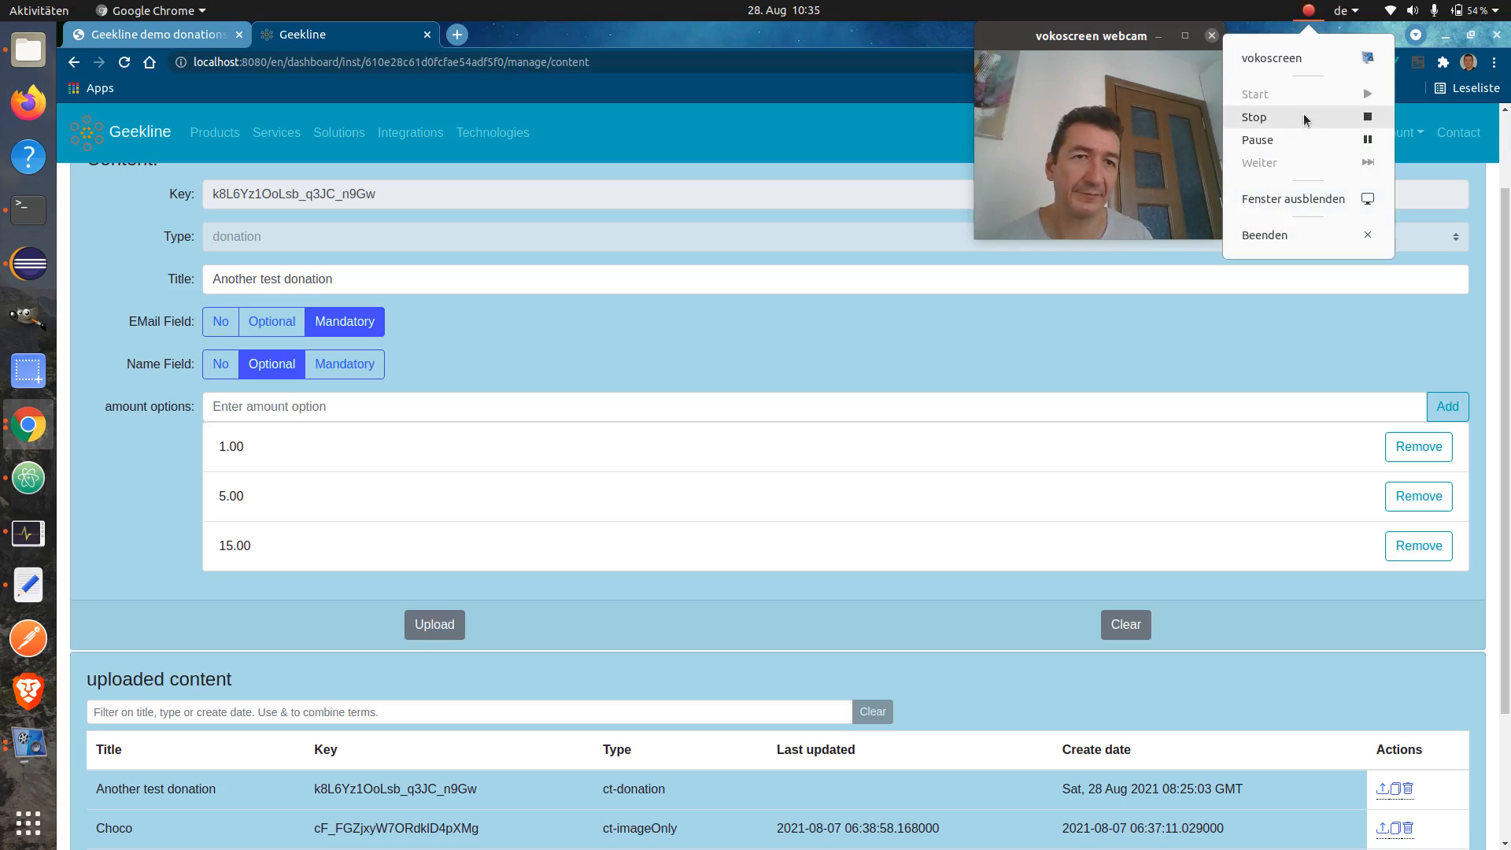